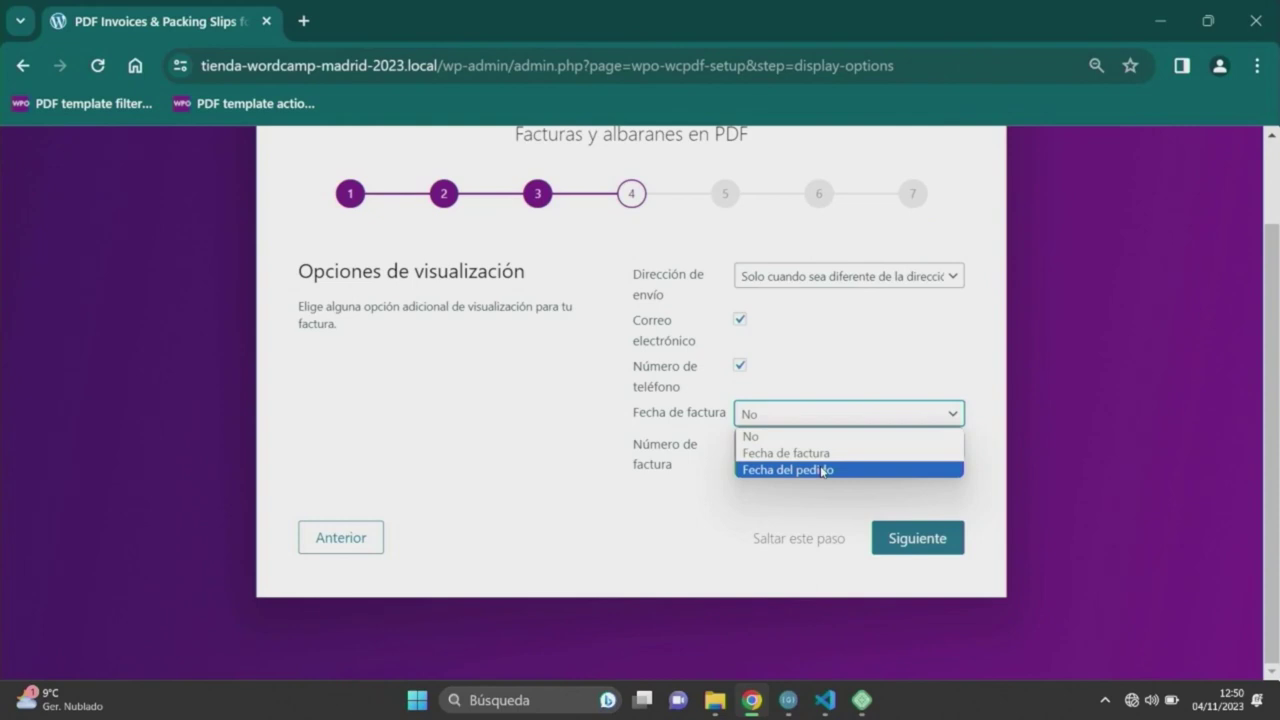
Keep the invoice date and invoice number display options at No and continue to the paper format step.
click(738, 494)
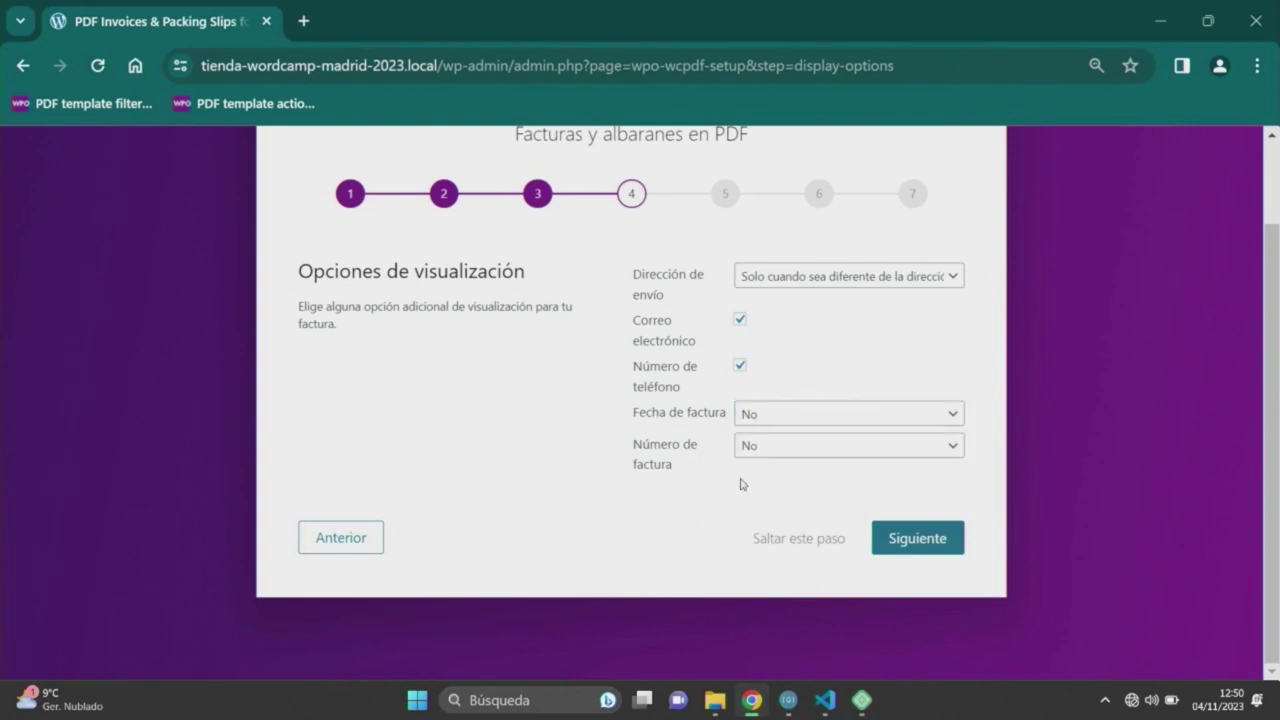
click(765, 450)
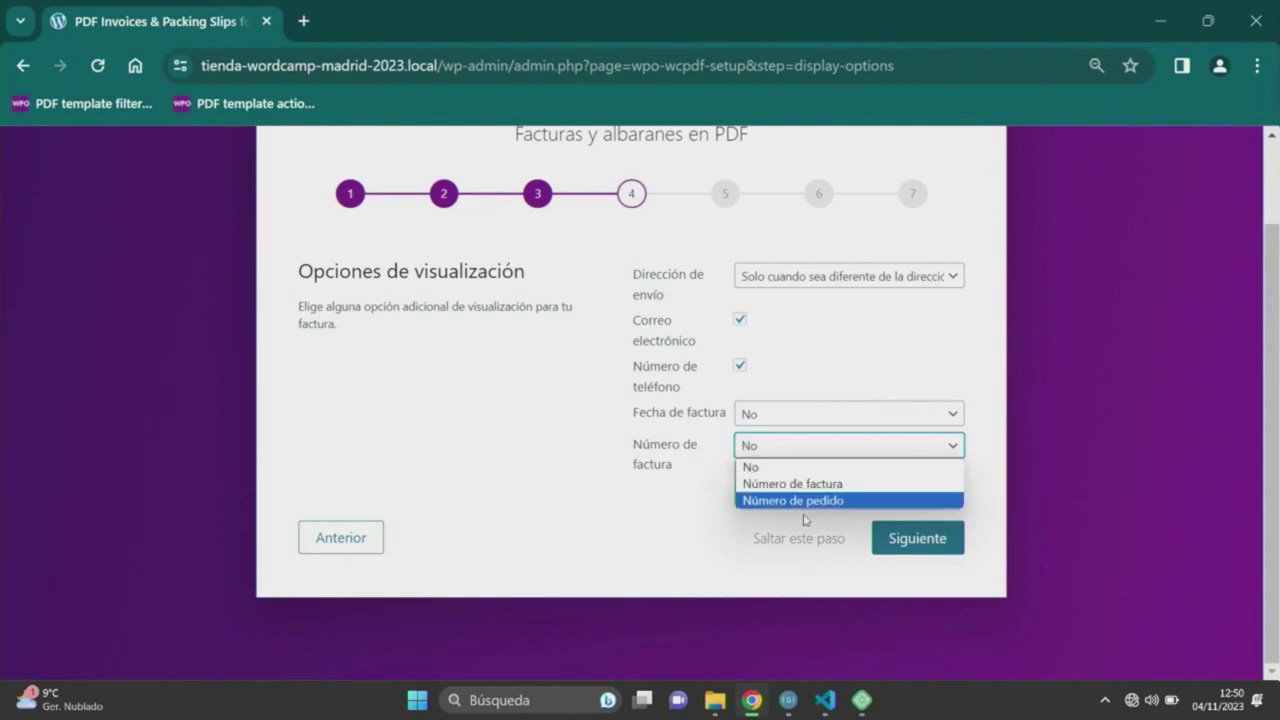
click(759, 517)
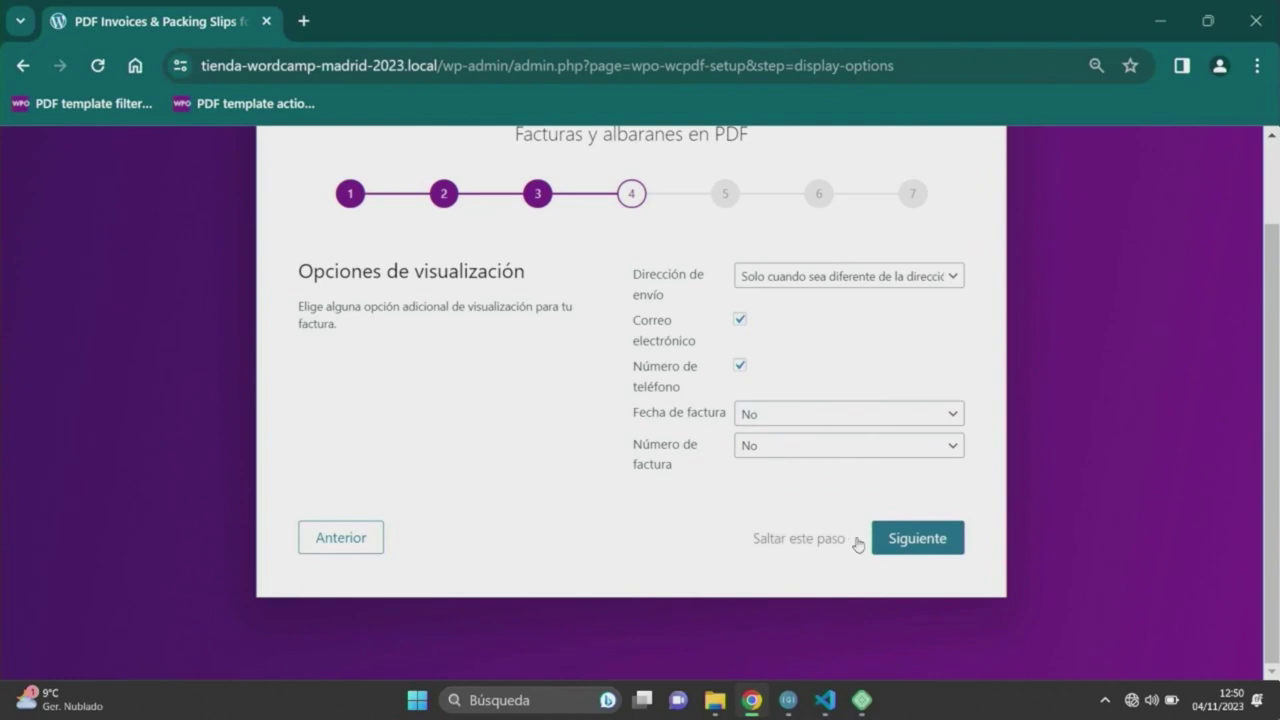
click(912, 540)
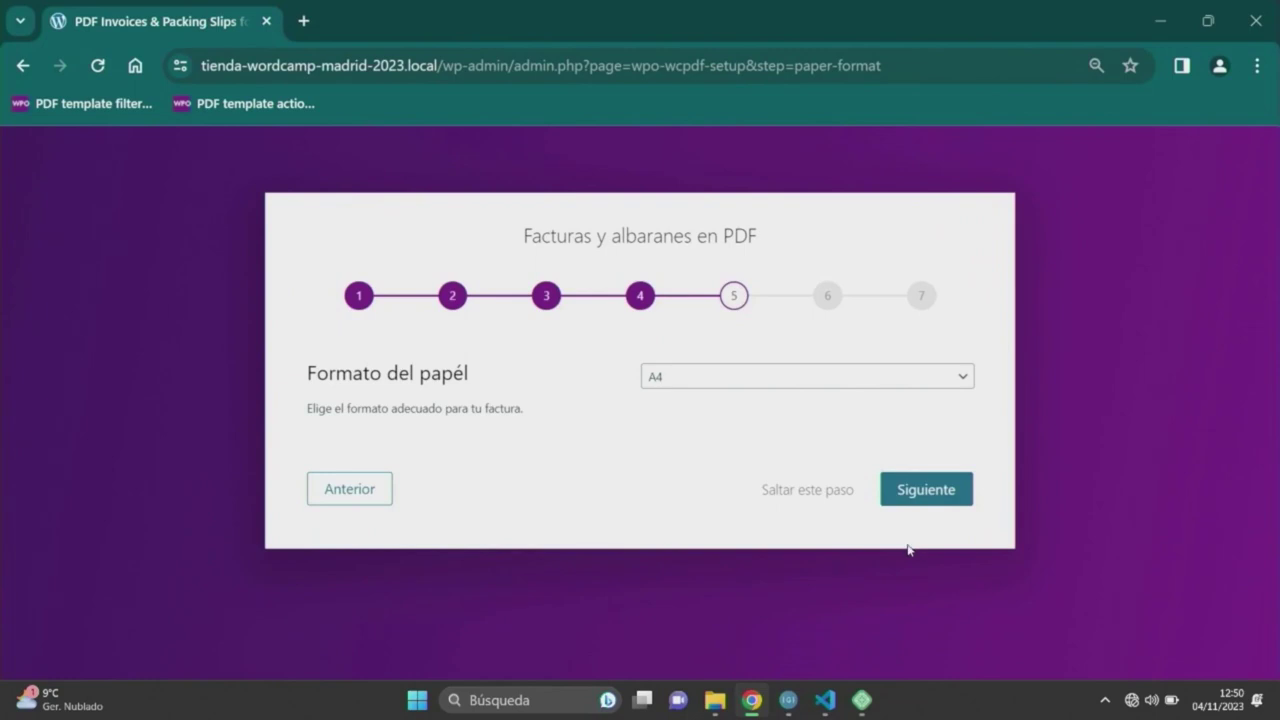
Set the invoice paper format to Carta and continue to the action buttons step.
click(698, 378)
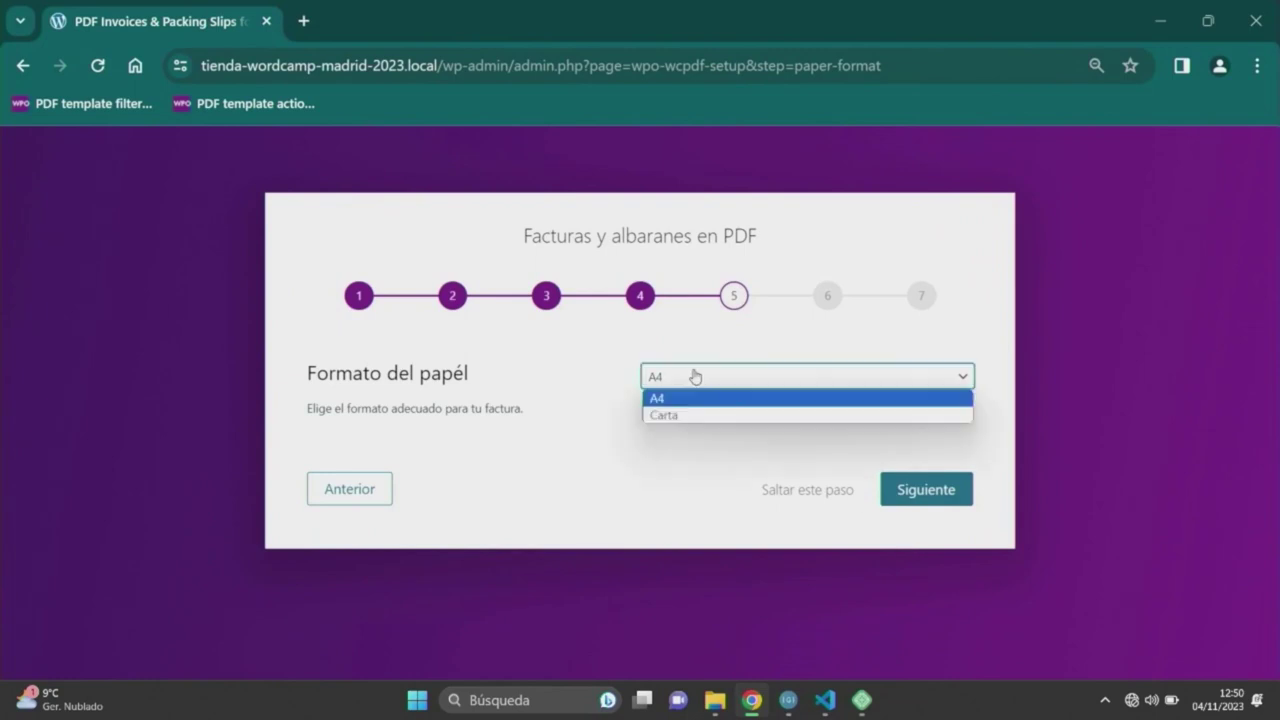
click(668, 415)
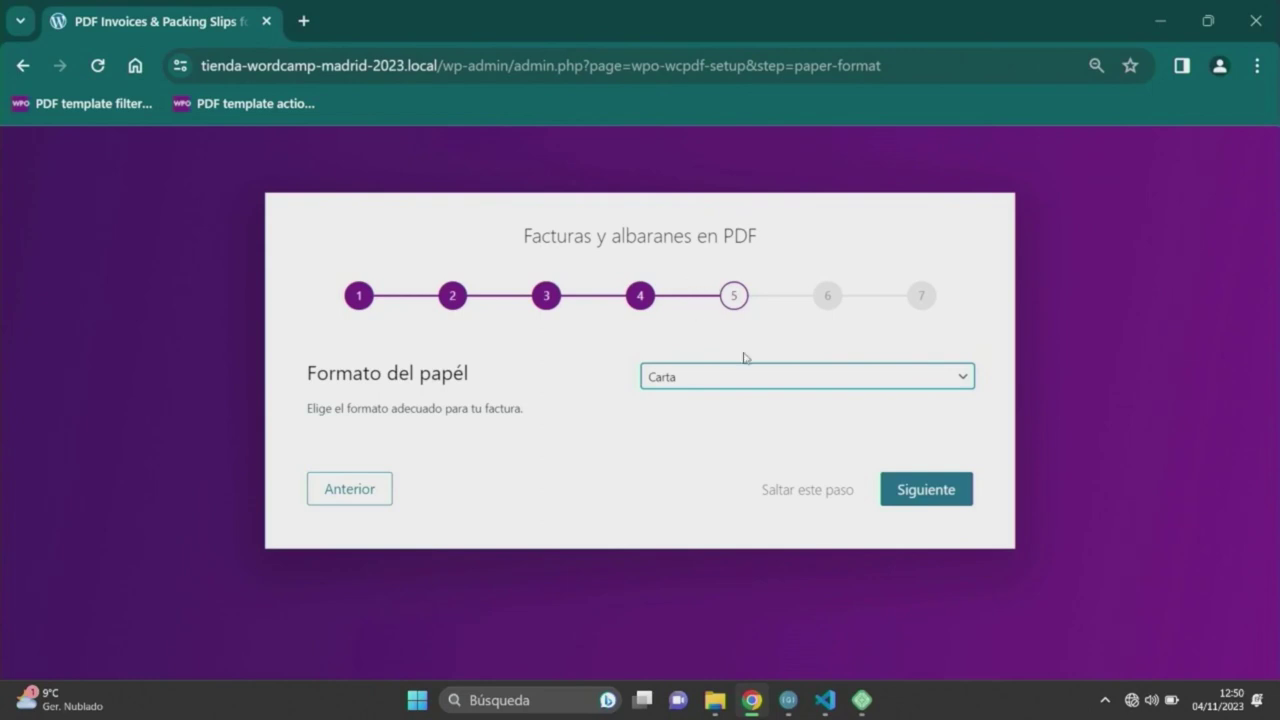
click(943, 495)
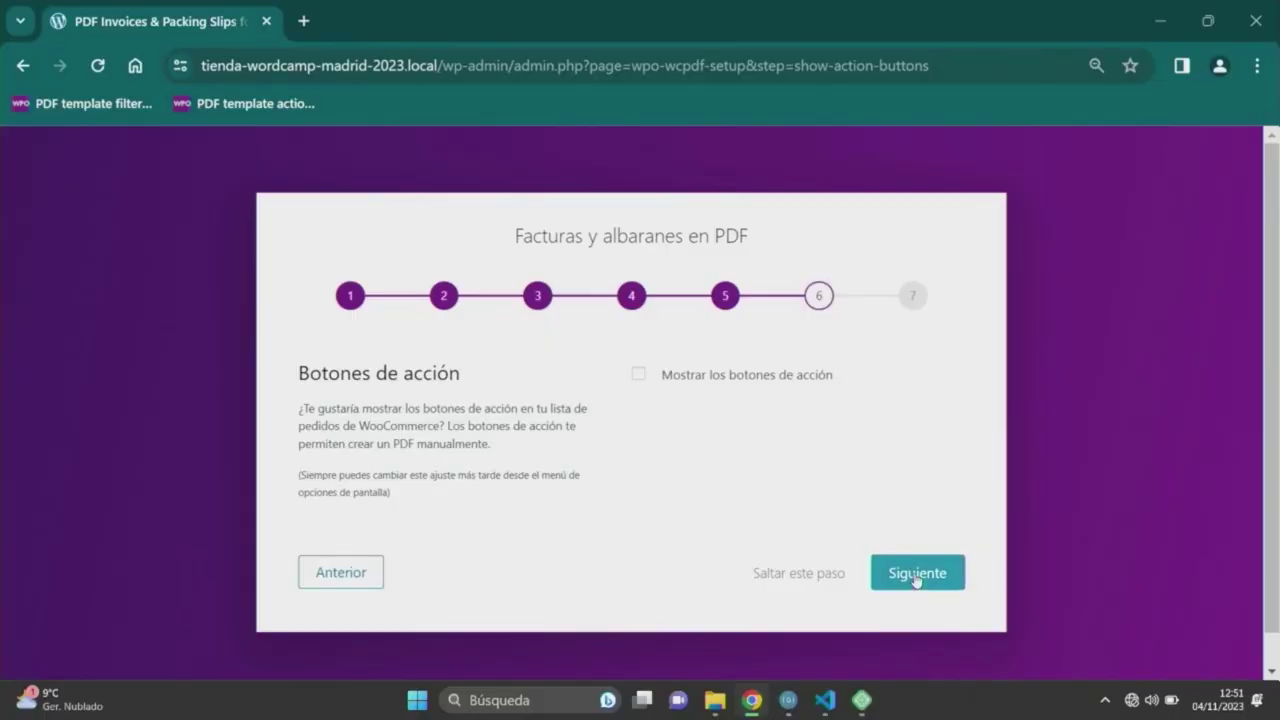
Leave the action buttons option unchecked and finish the PDF invoices setup wizard.
click(916, 574)
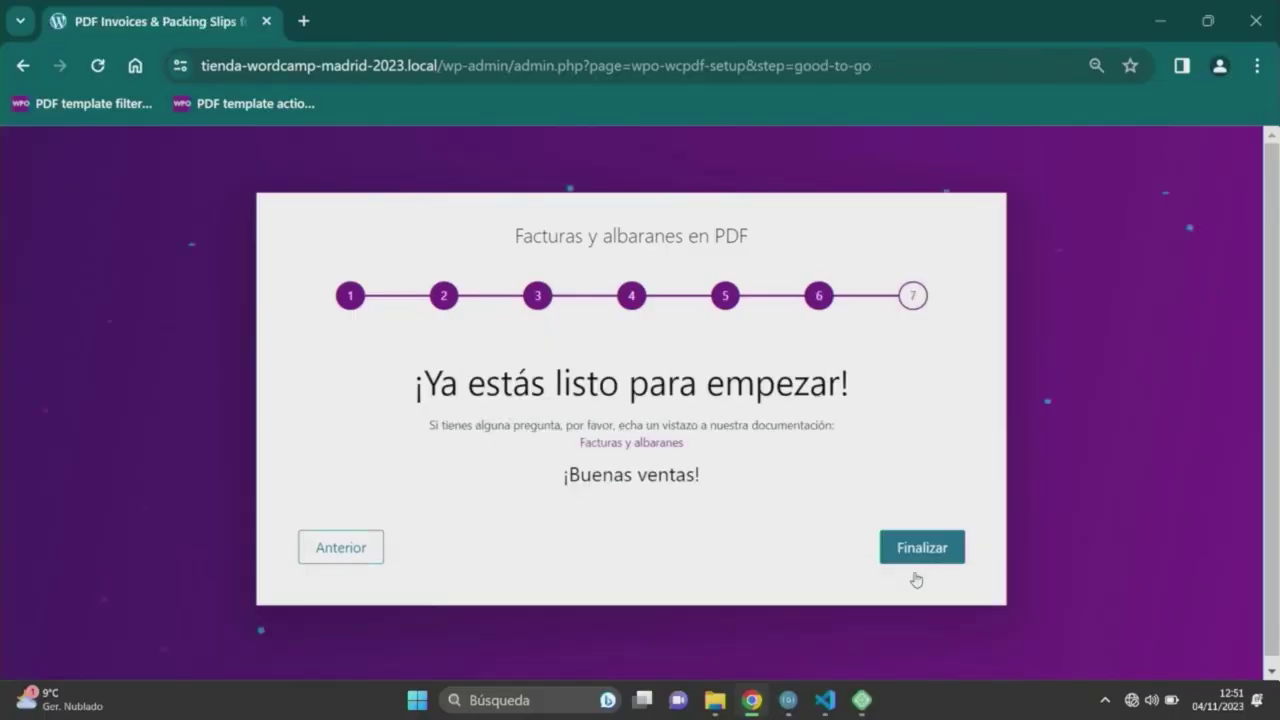
click(929, 556)
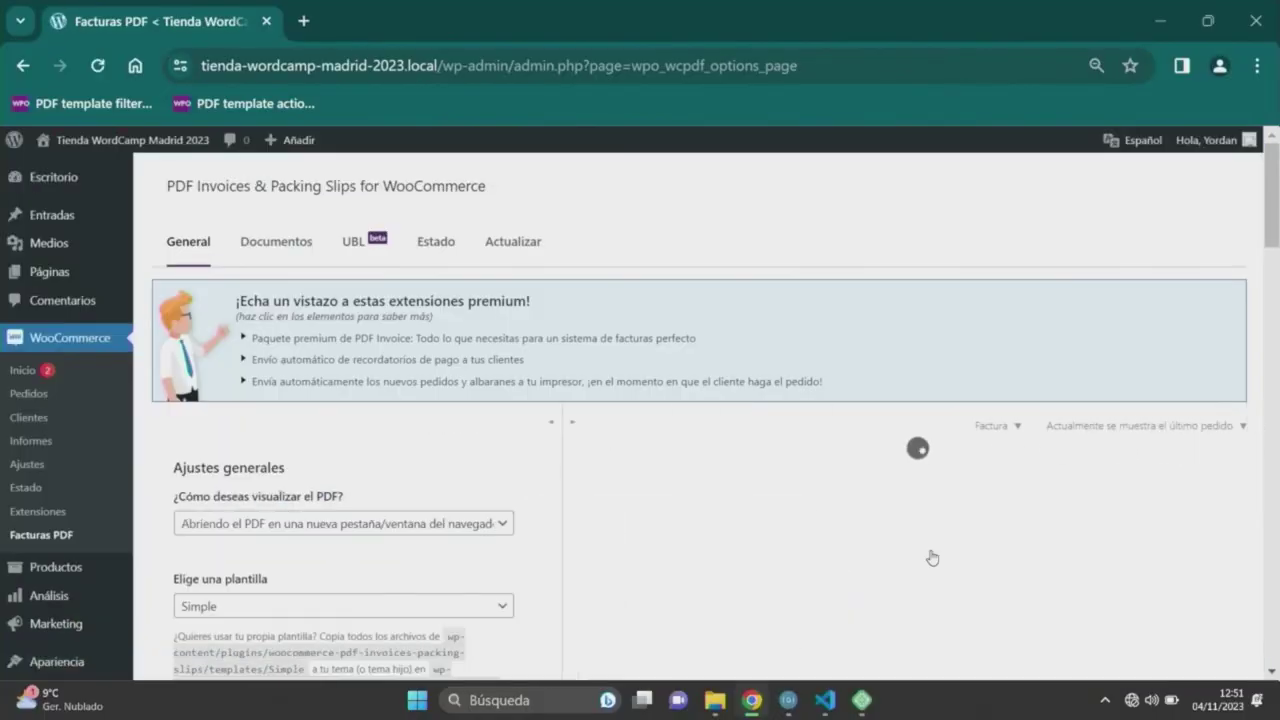
mouse_move(1276, 202)
mouse_down()
mouse_move(1276, 242)
mouse_move(1277, 200)
mouse_up()
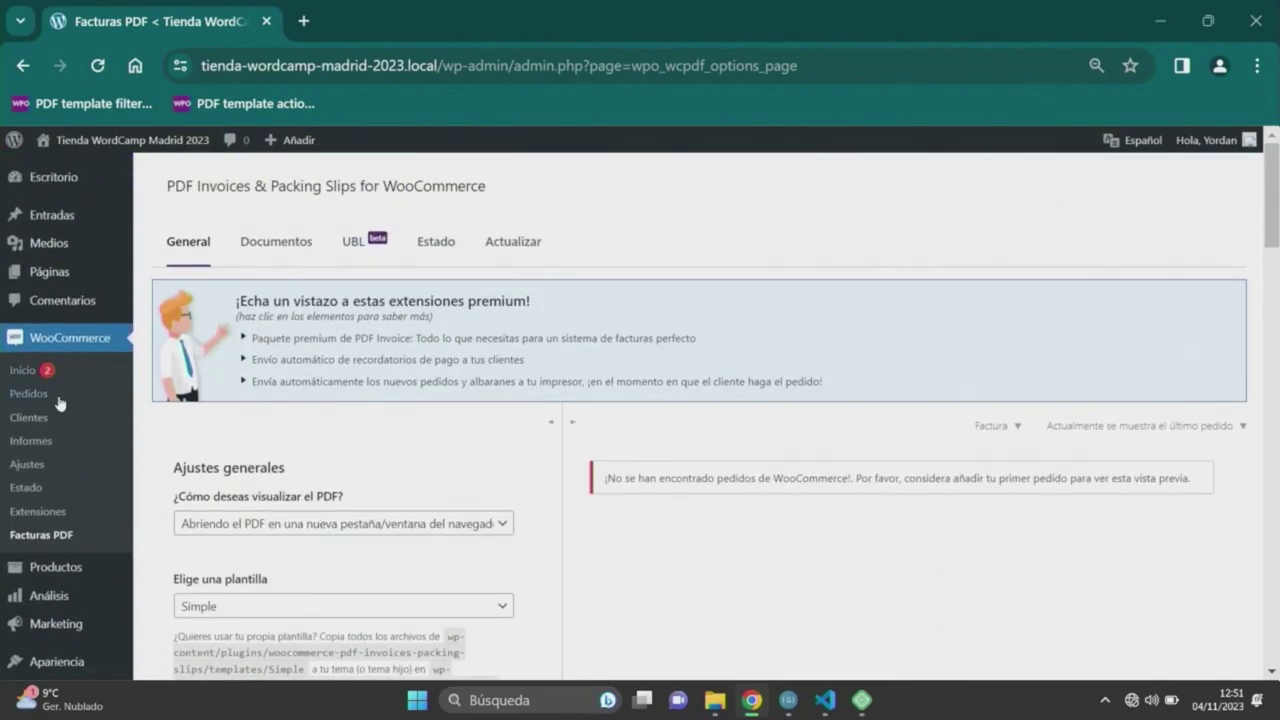
View the WooCommerce orders list in full screen and go to the storefront.
click(24, 395)
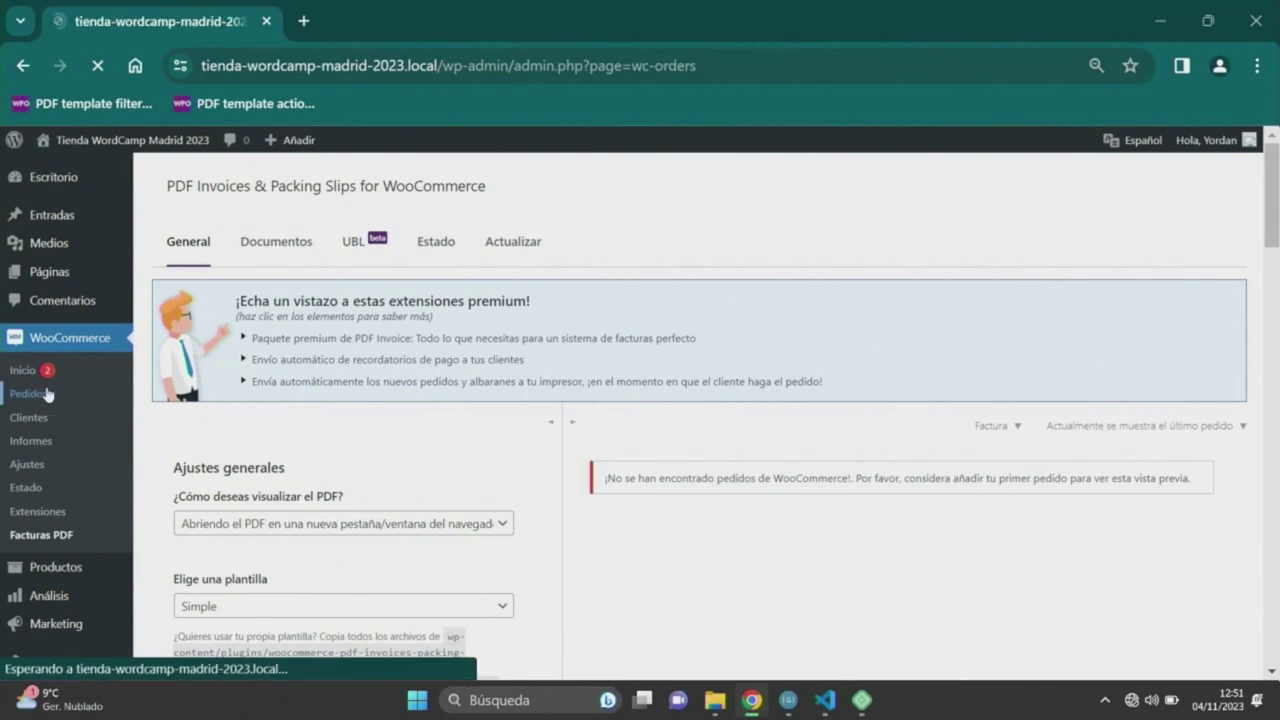
key(F11)
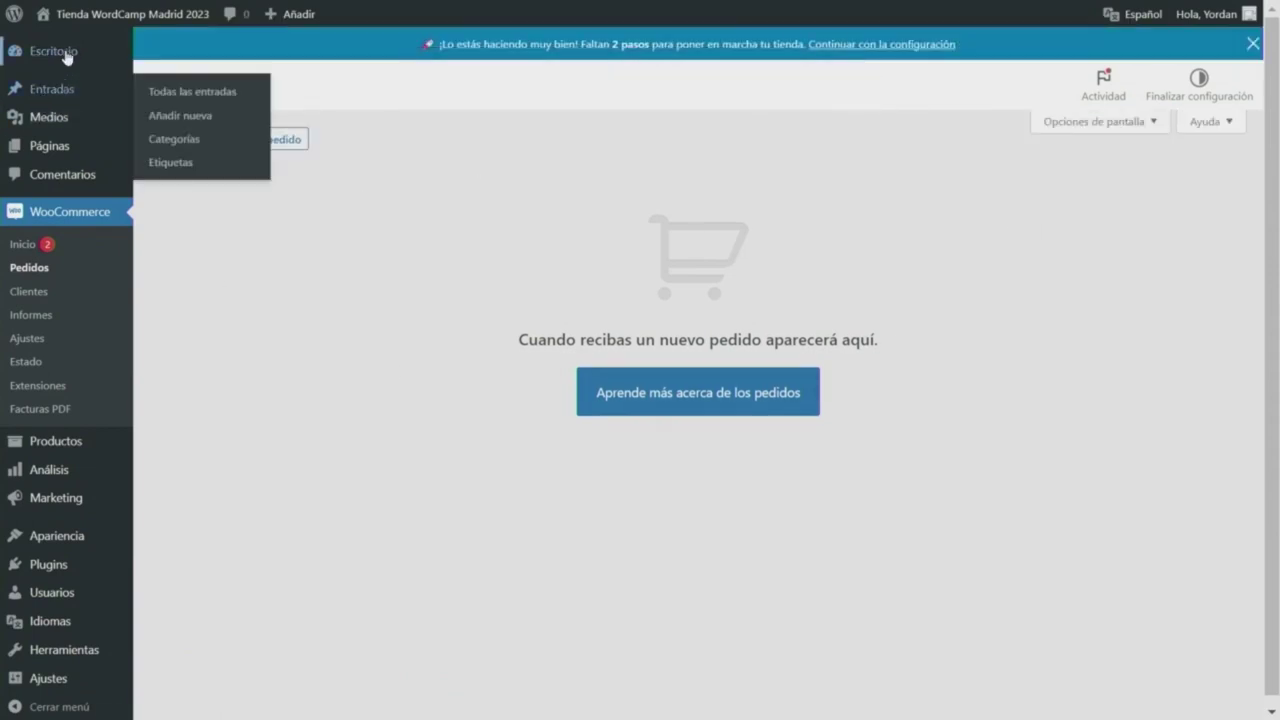
click(60, 50)
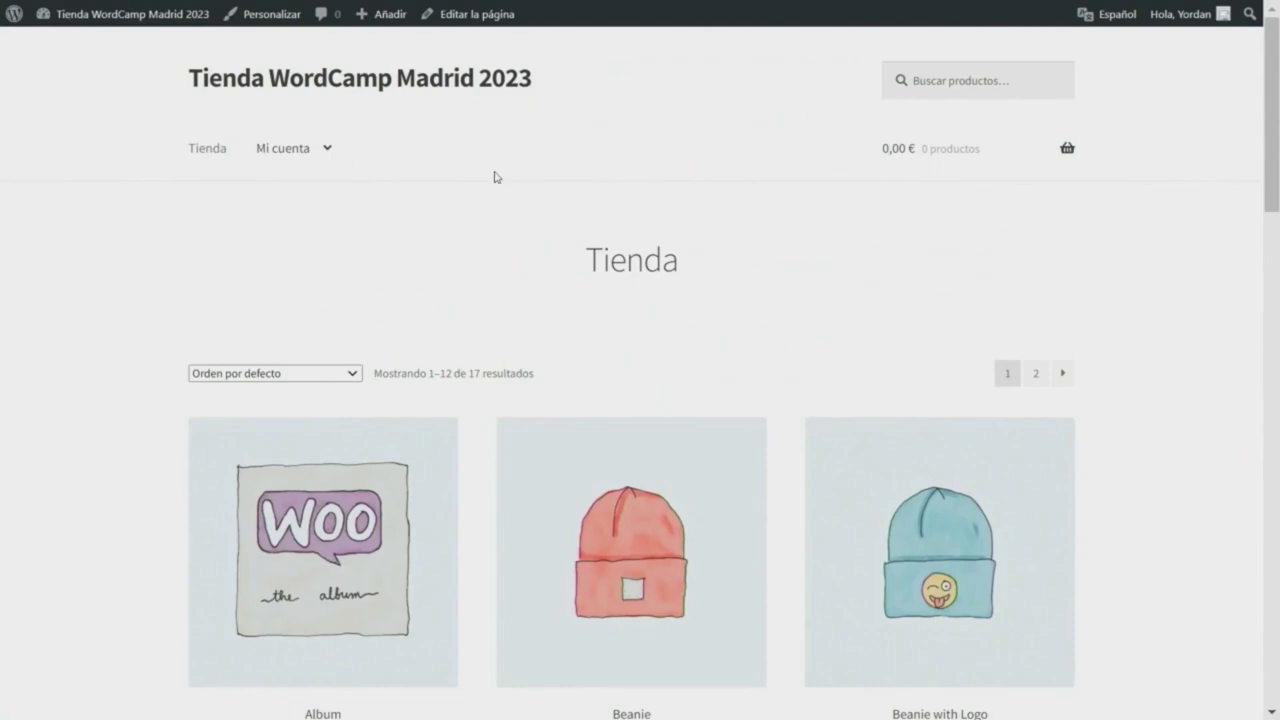
Add the Beanie to the cart from the shop page and proceed to checkout.
scroll(491, 177, down, 3)
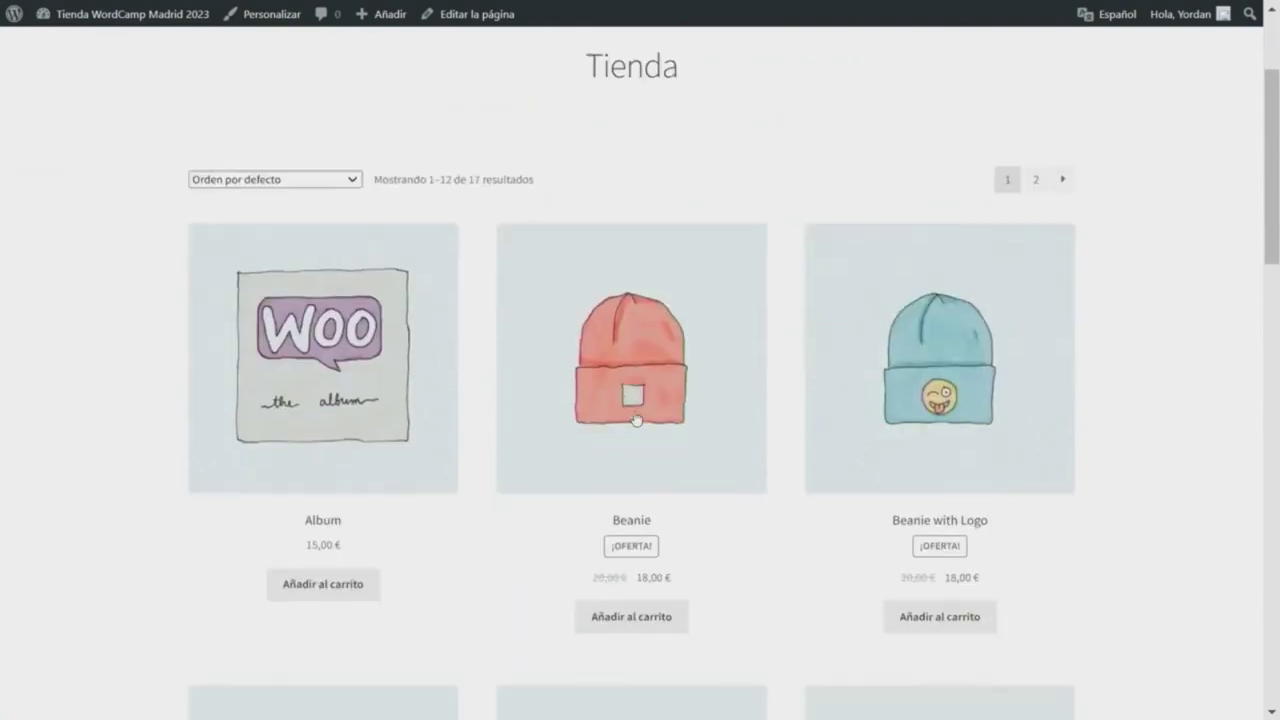
click(660, 498)
scroll(914, 351, up, 3)
mouse_move(937, 157)
click(946, 360)
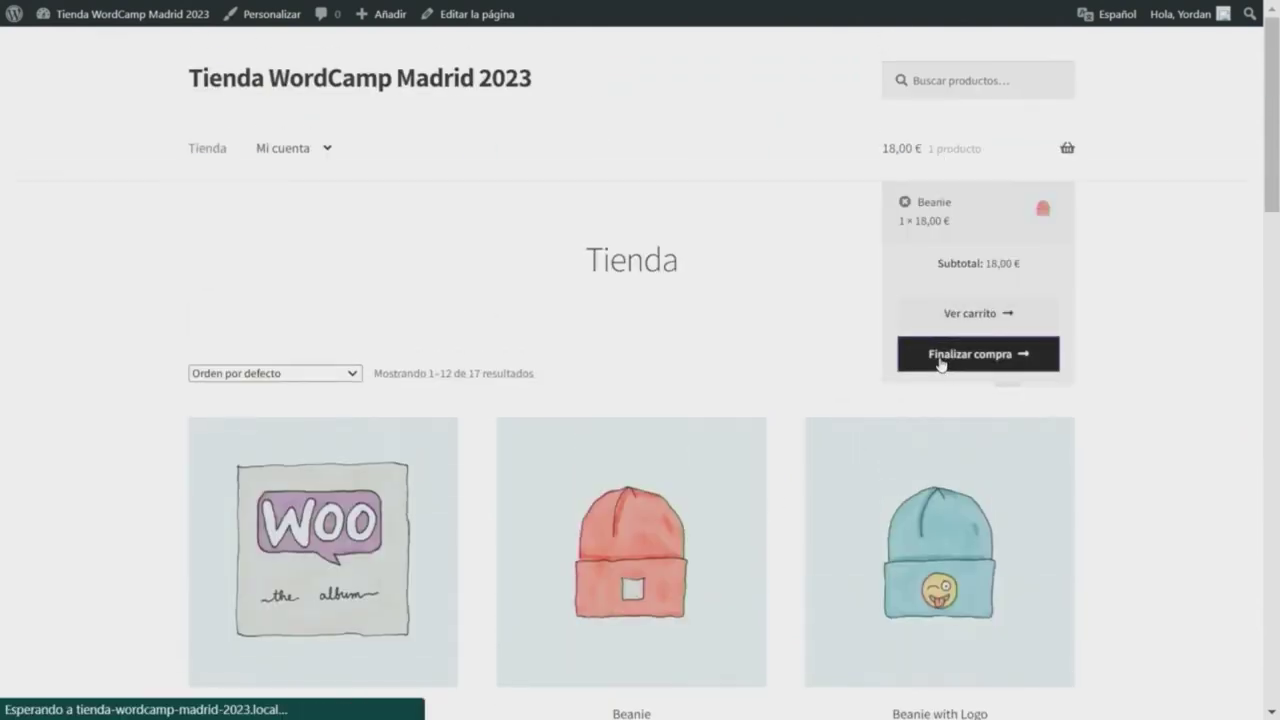
Place the Beanie order with the prefilled billing details and Check payments as the payment method.
scroll(800, 330, down, 3)
scroll(779, 318, down, 3)
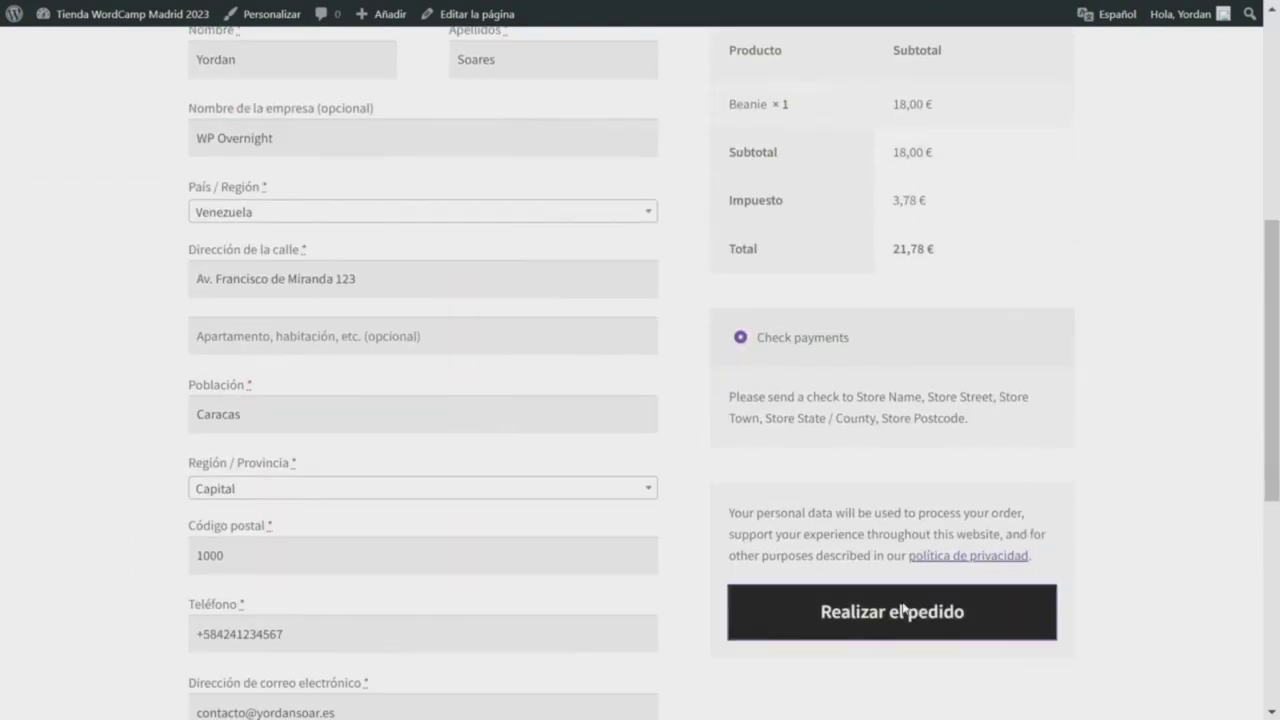
click(986, 611)
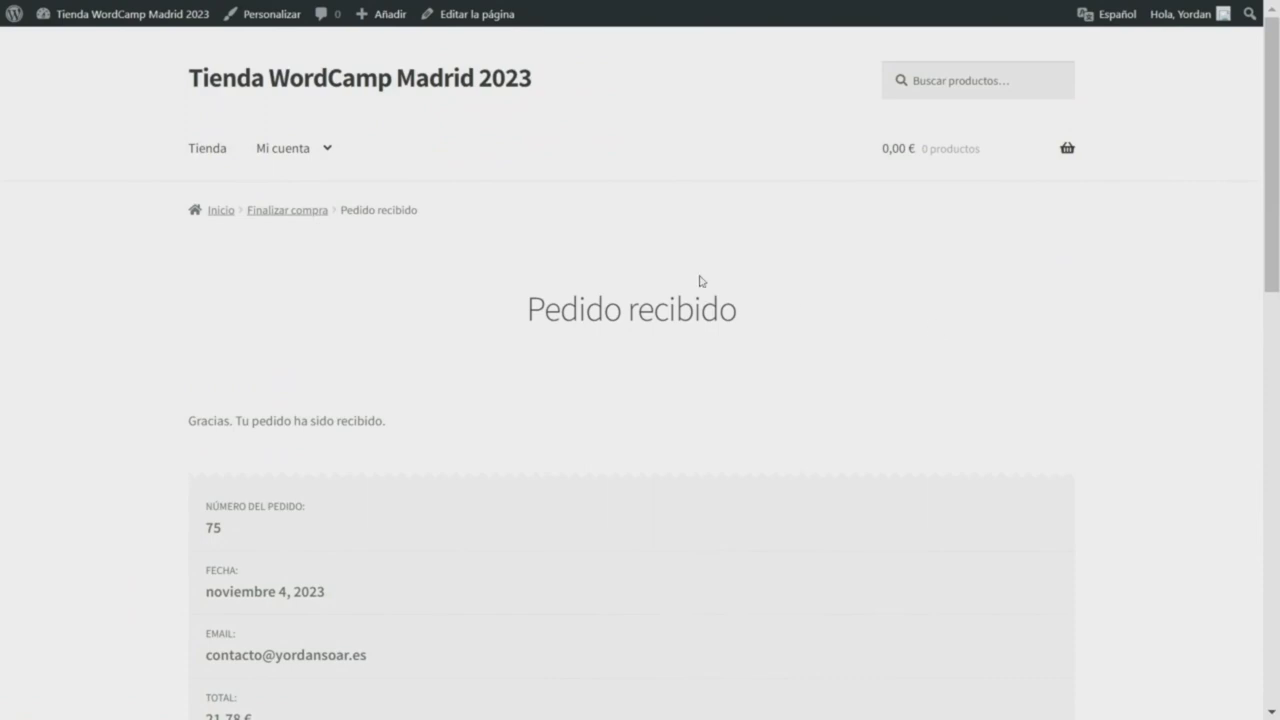
Return to the site administration and open the WooCommerce orders list.
click(104, 30)
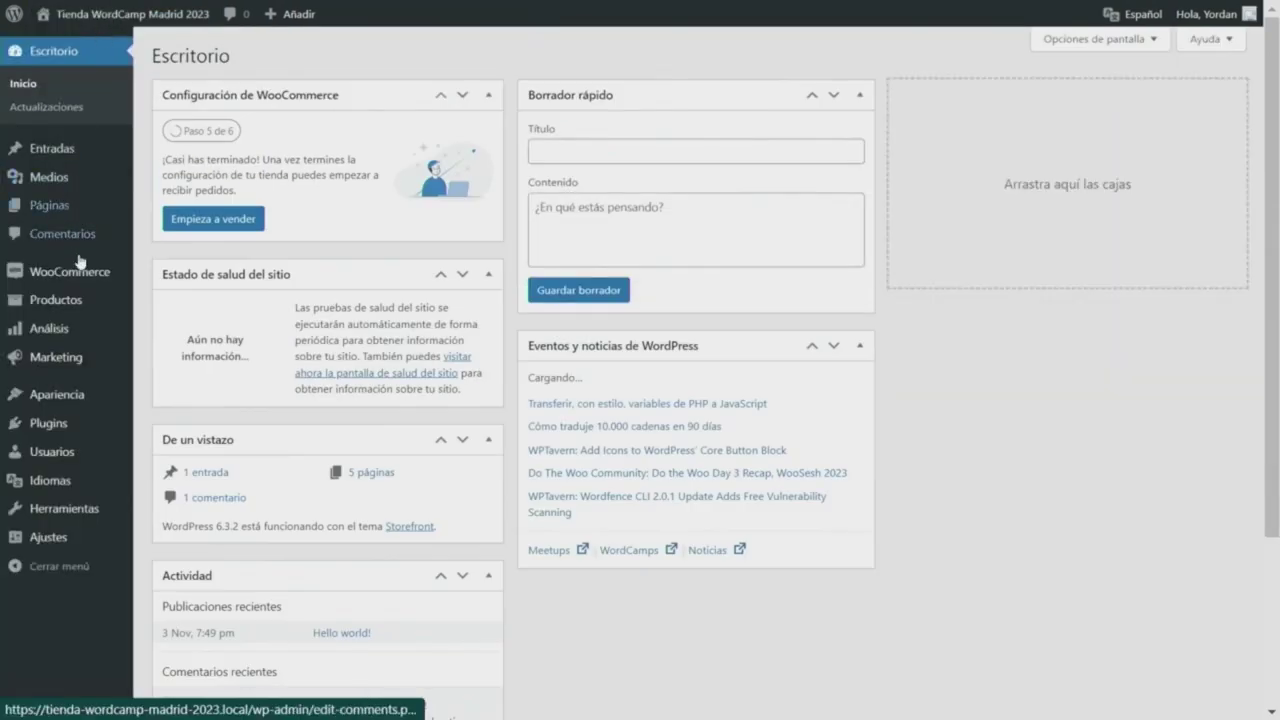
mouse_move(122, 280)
click(149, 302)
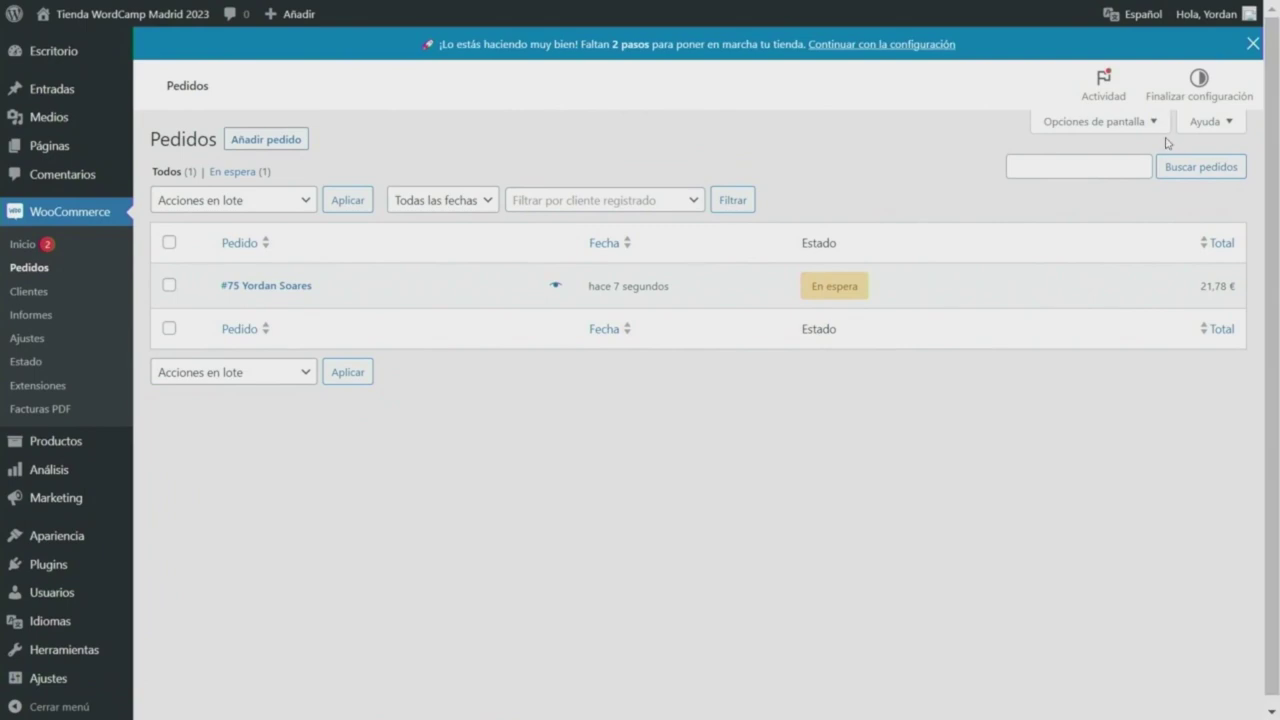
Show the Acciones column in the orders list and locate the order's PDF Factura action.
click(1131, 132)
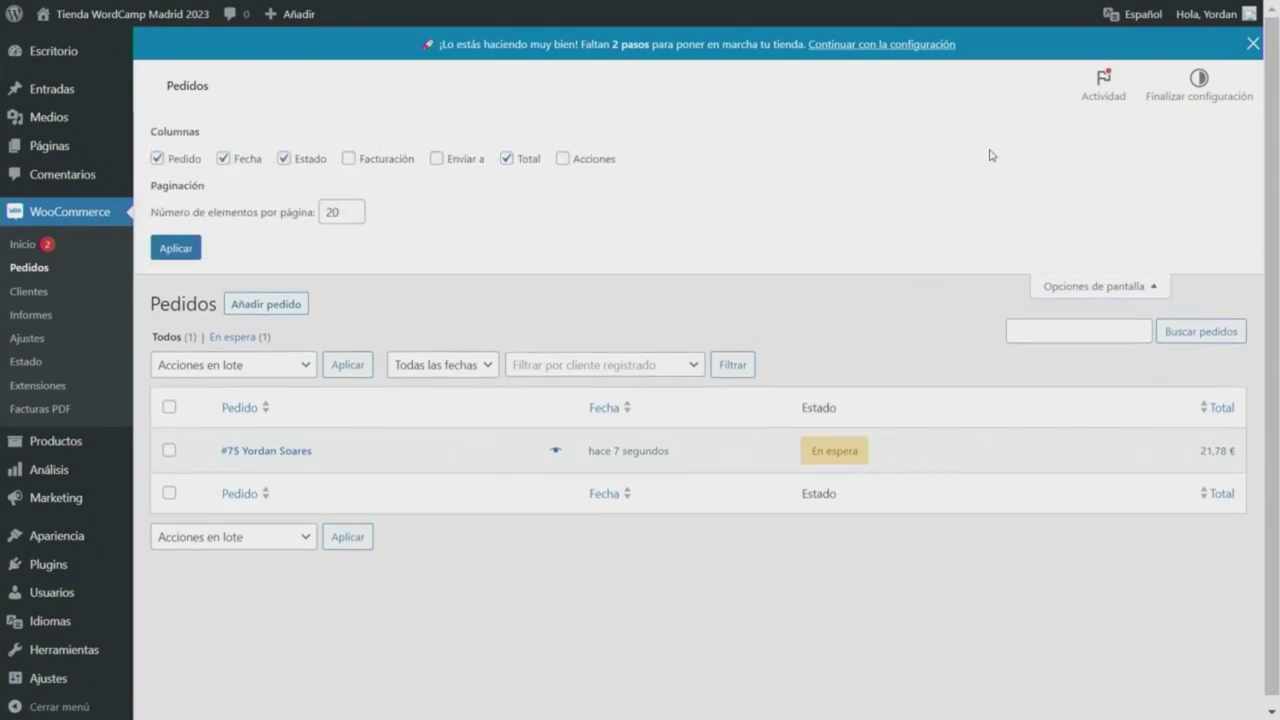
click(1095, 287)
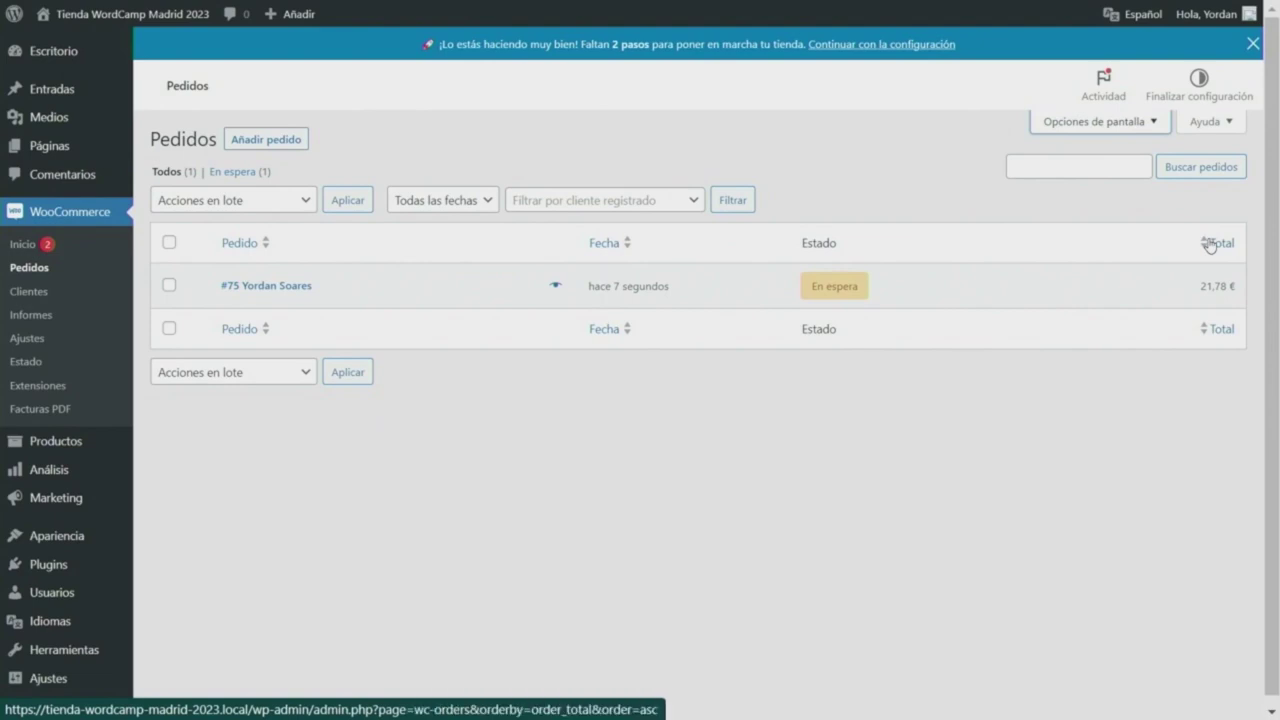
click(1113, 122)
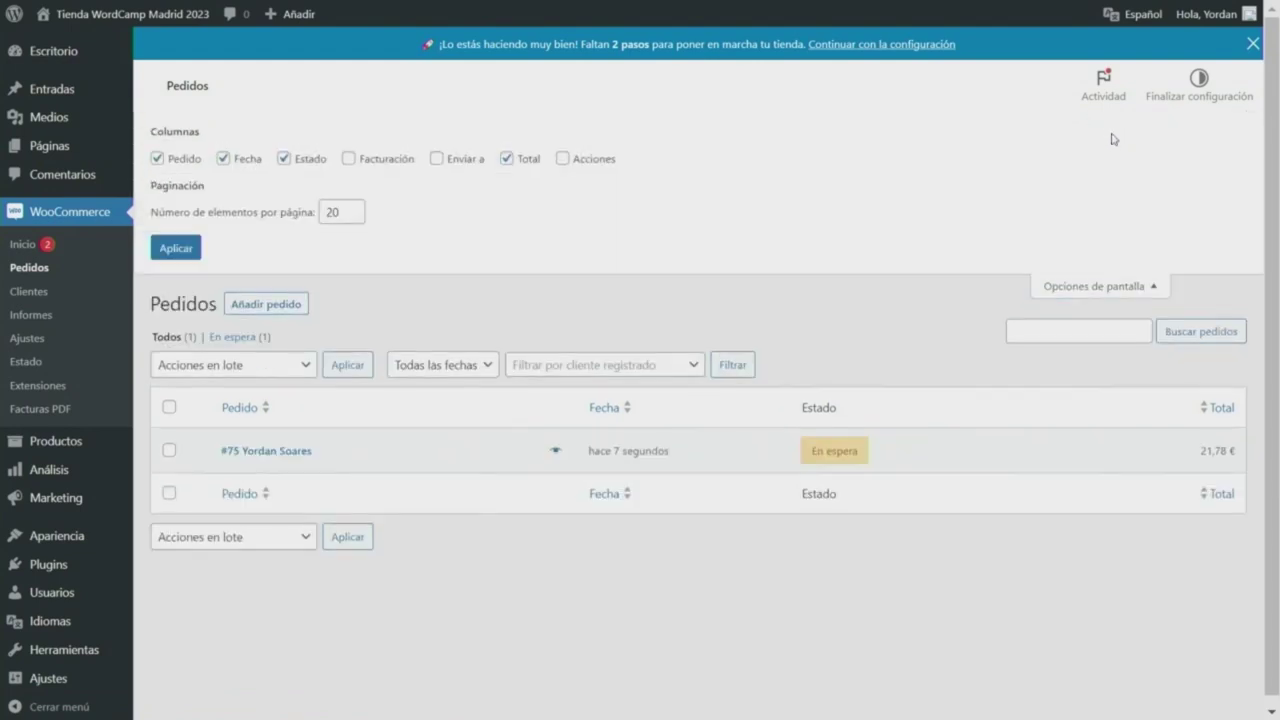
click(580, 158)
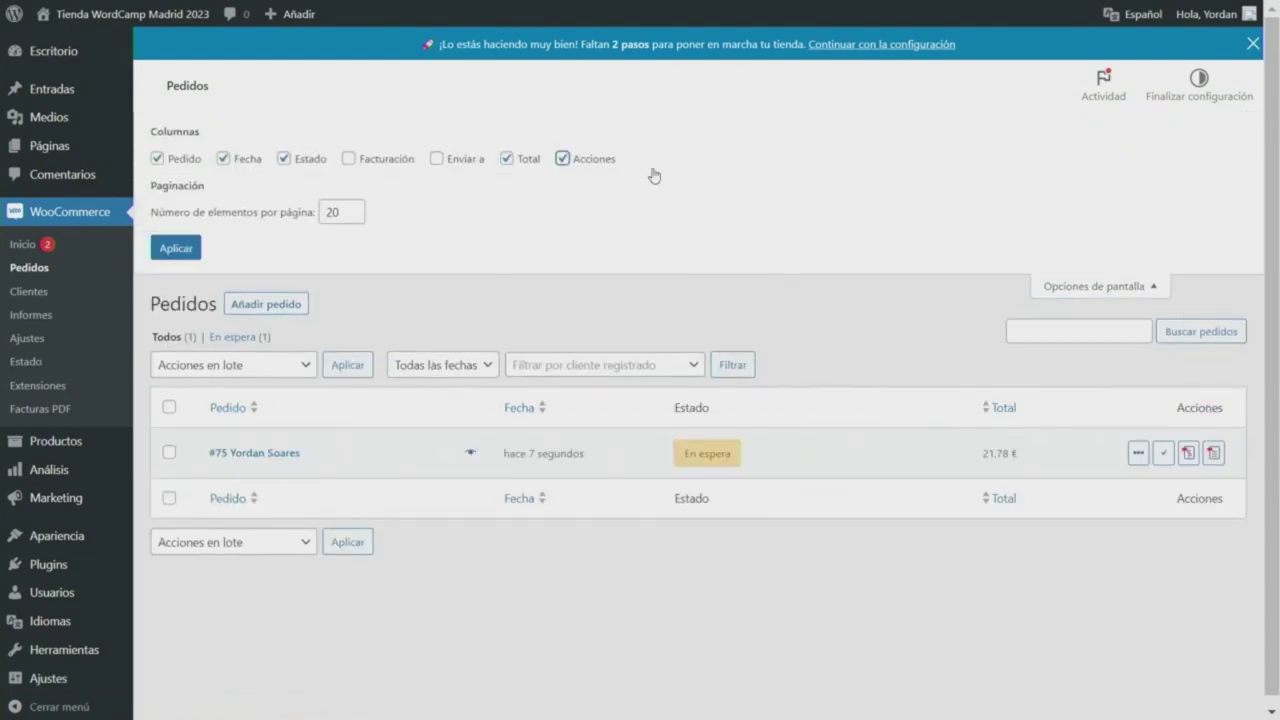
click(1105, 287)
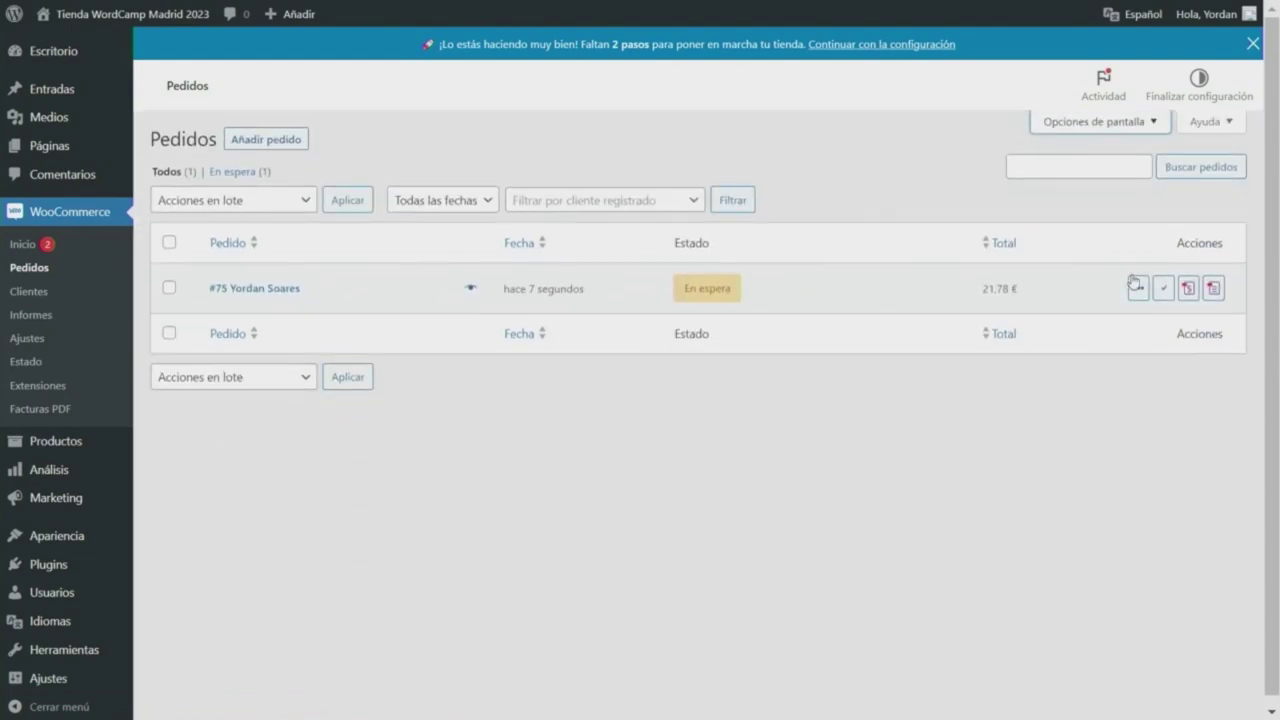
click(1189, 293)
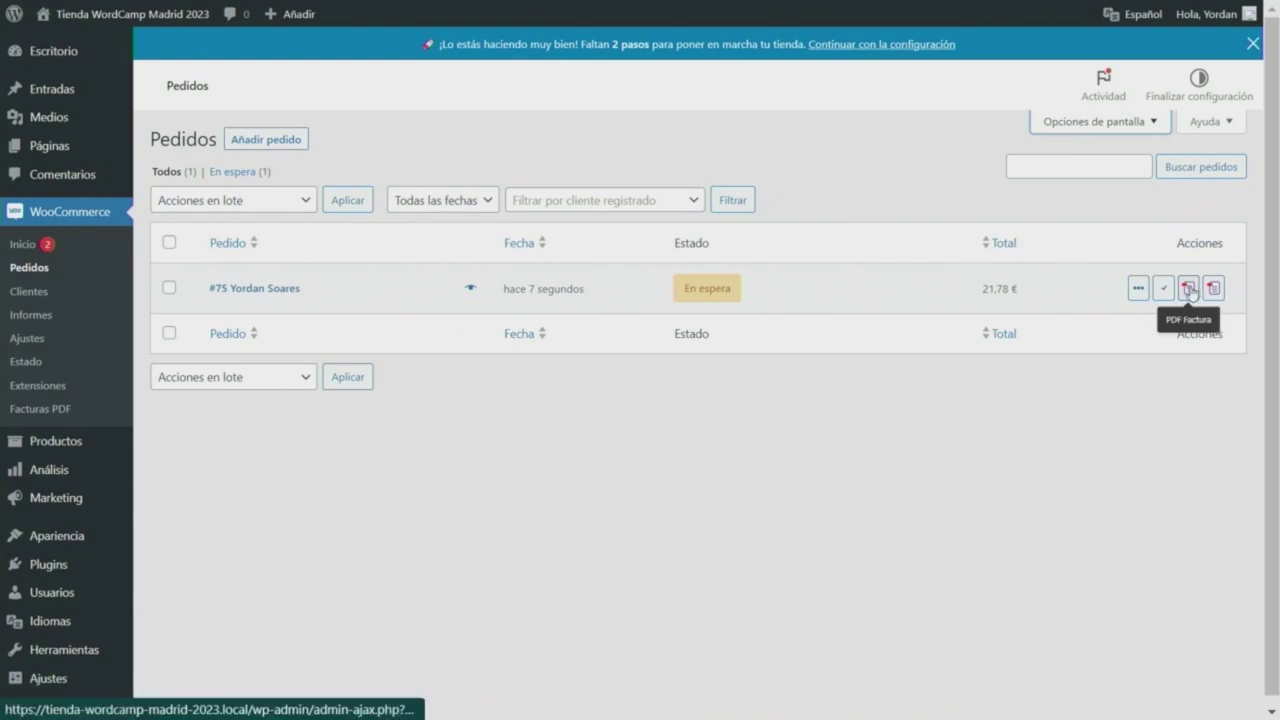
Open the Factura document settings of the PDF invoices plugin and review which emails the invoice is attached to.
click(81, 408)
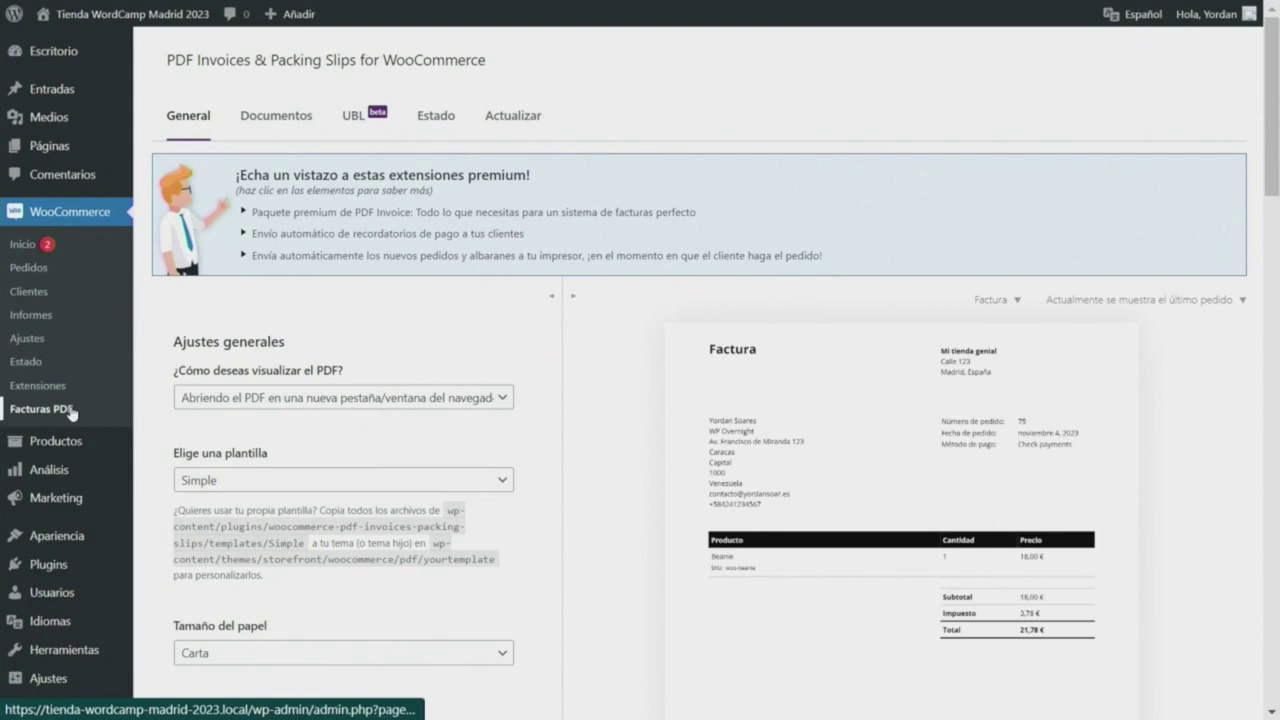
click(271, 117)
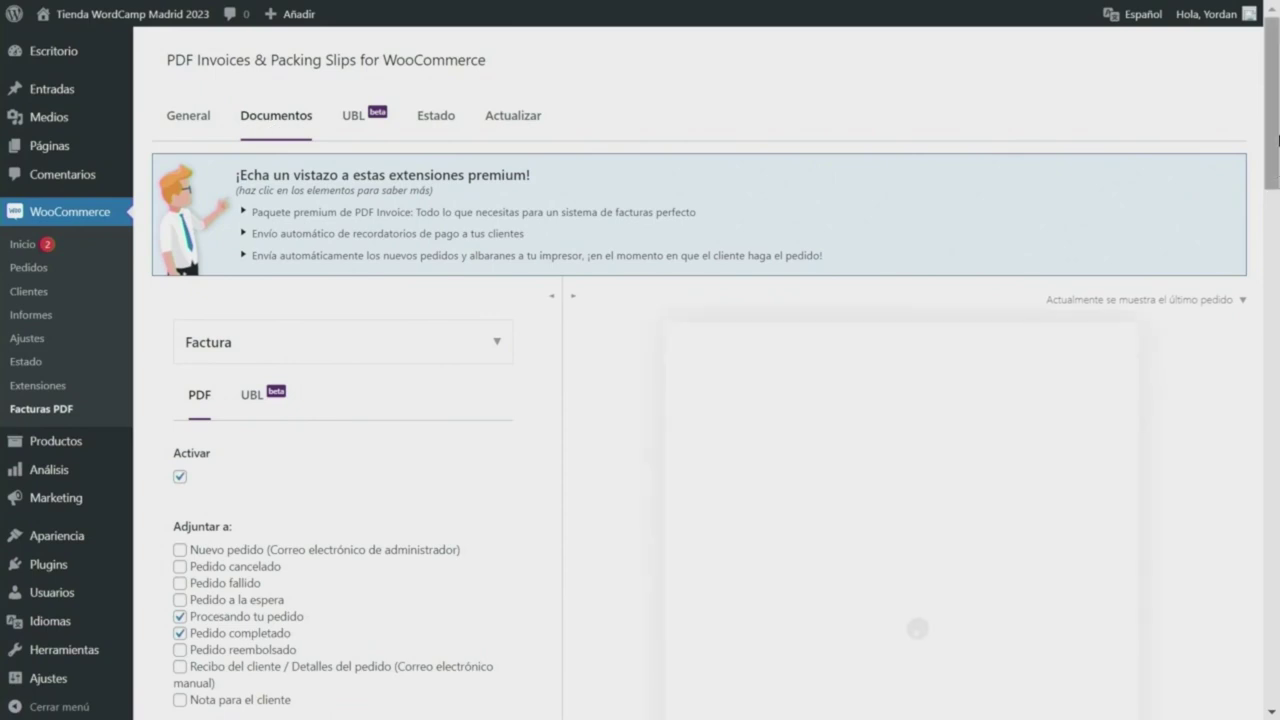
scroll(1278, 140, down, 3)
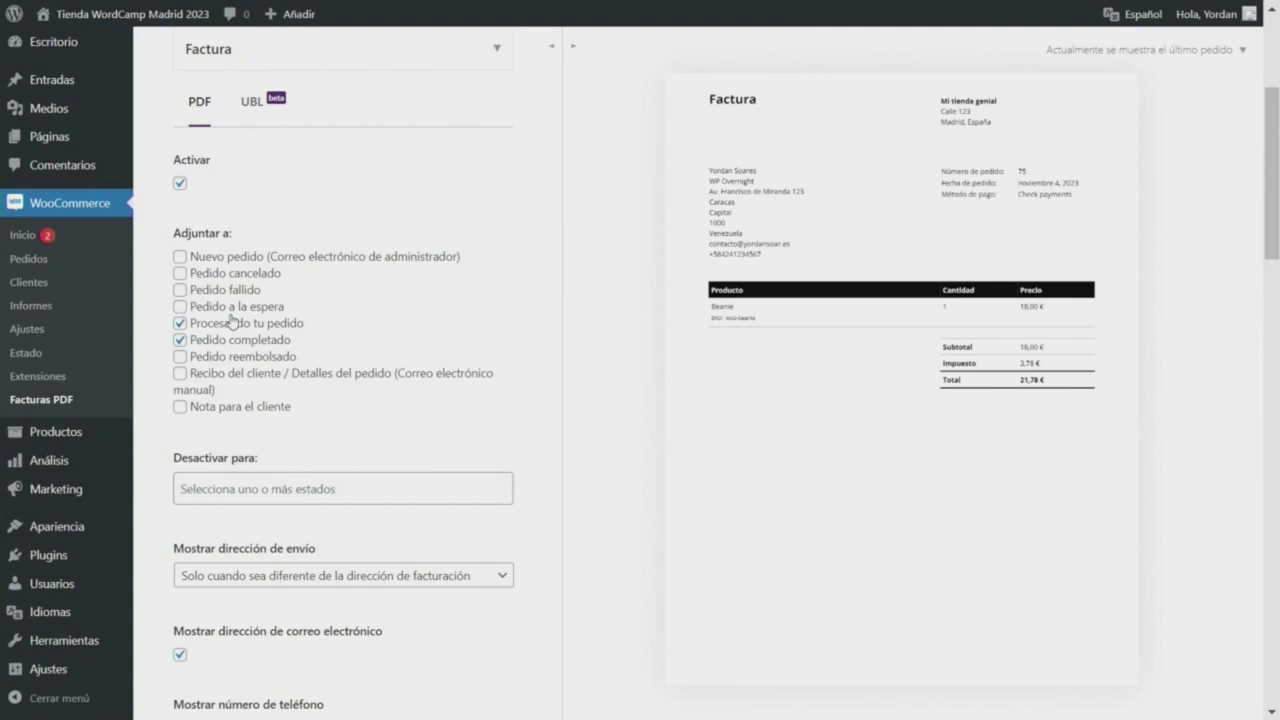
scroll(424, 287, down, 1)
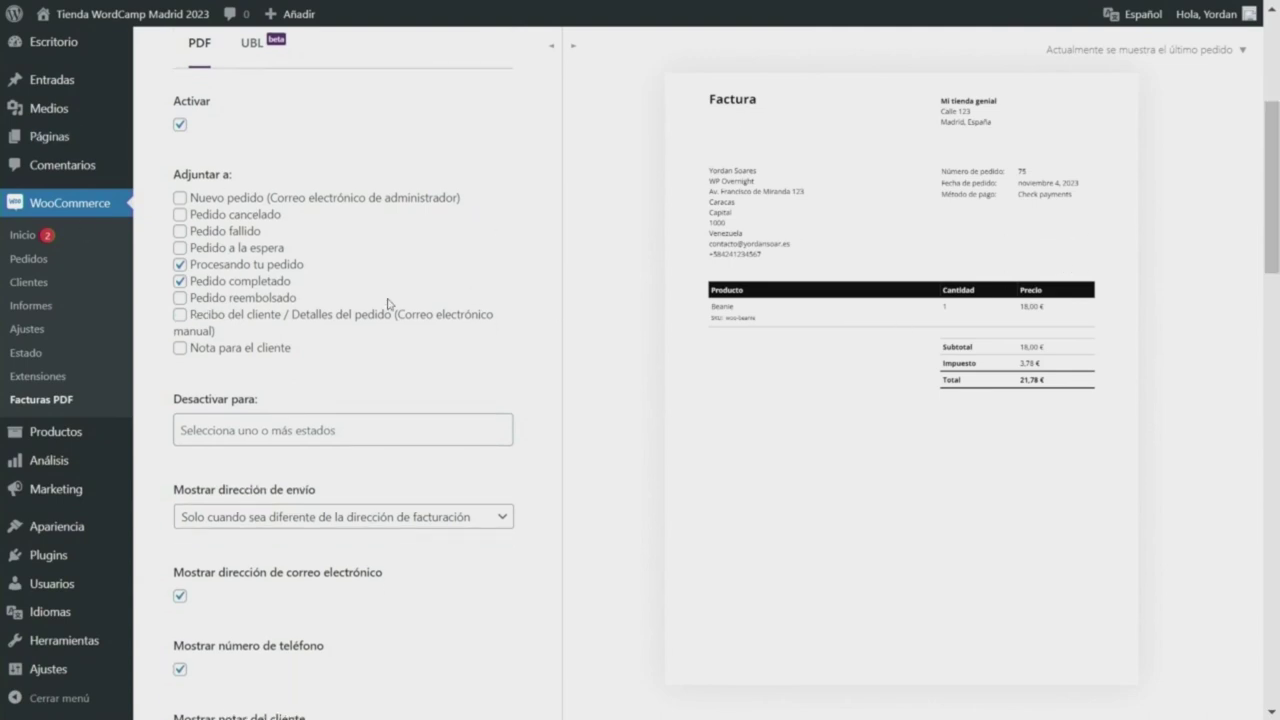
Review the order statuses offered under Desactivar para for the invoice without selecting any.
click(340, 425)
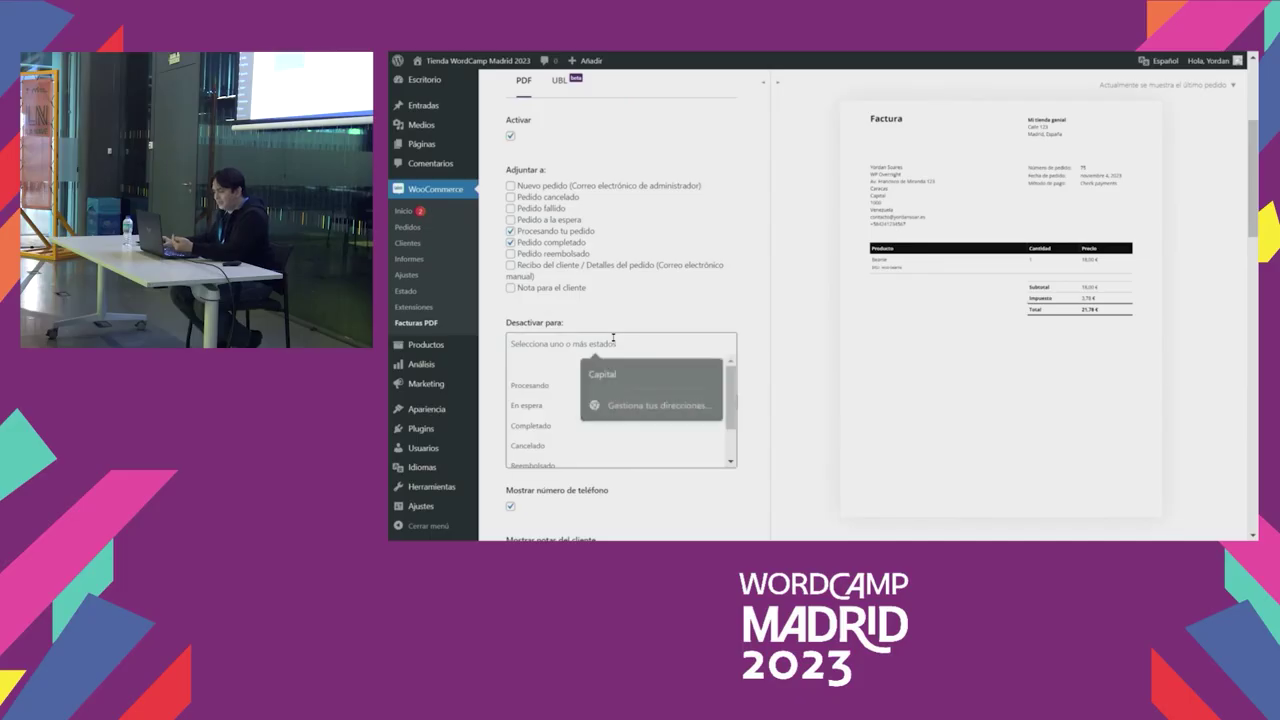
mouse_move(727, 394)
mouse_down()
mouse_move(727, 412)
mouse_move(727, 374)
mouse_up()
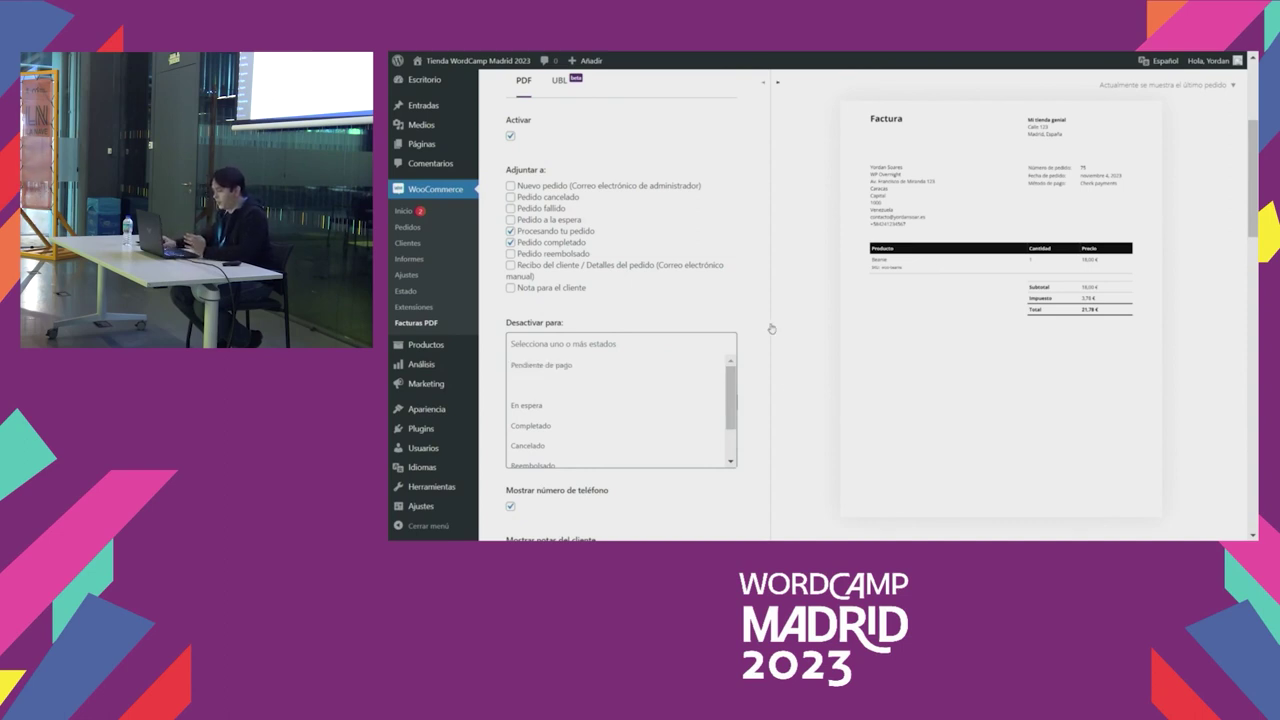
click(737, 306)
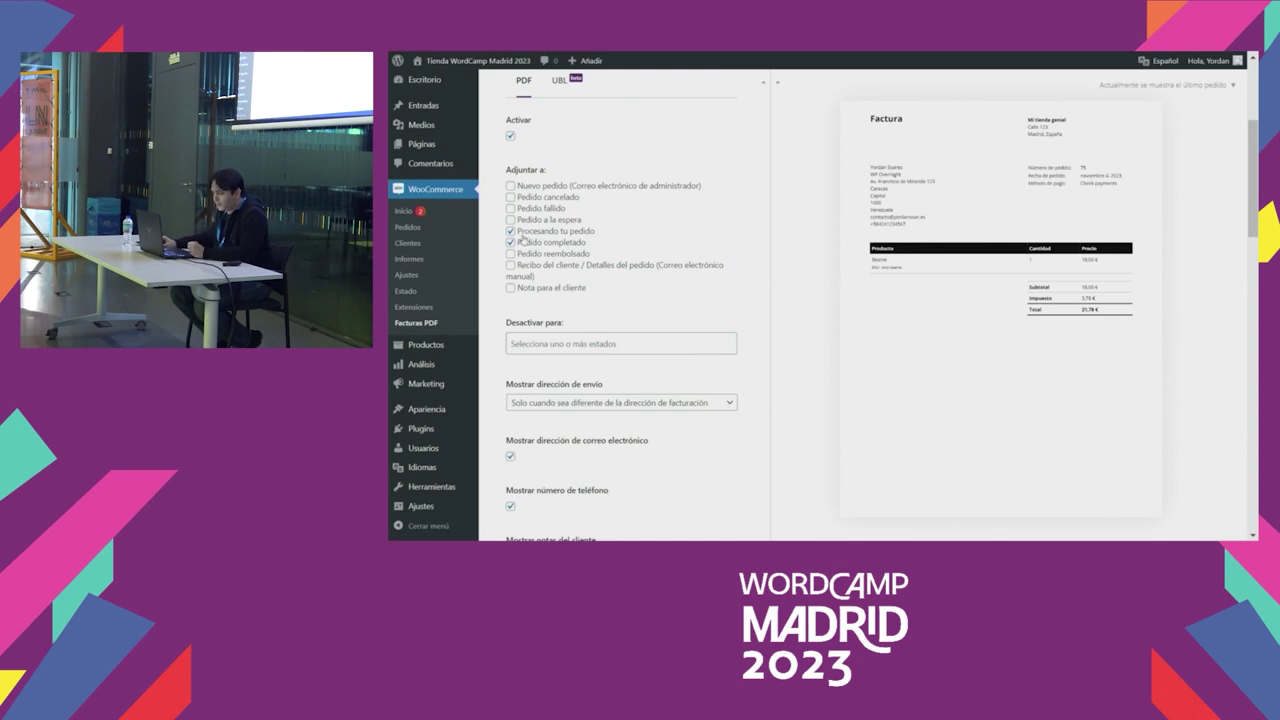
Deactivate the Factura document for the En espera order status, save, and check the order's actions in the orders list.
click(418, 228)
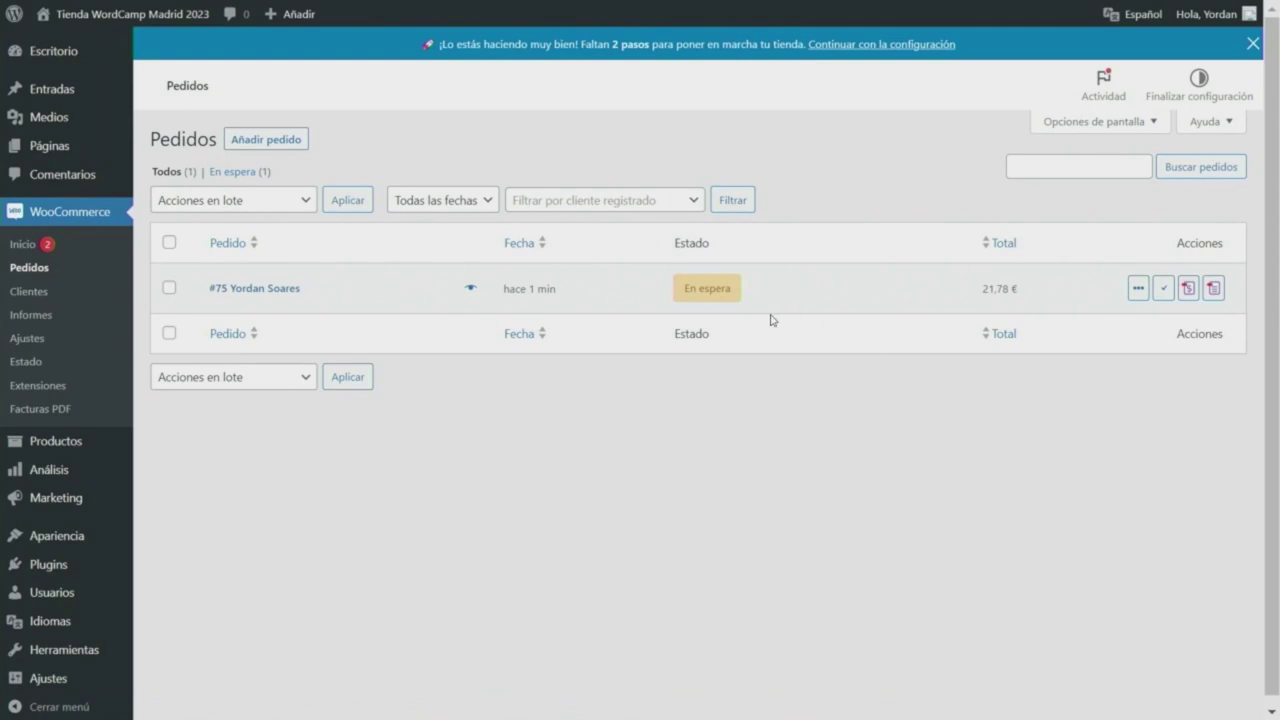
click(46, 410)
click(279, 130)
scroll(300, 260, down, 6)
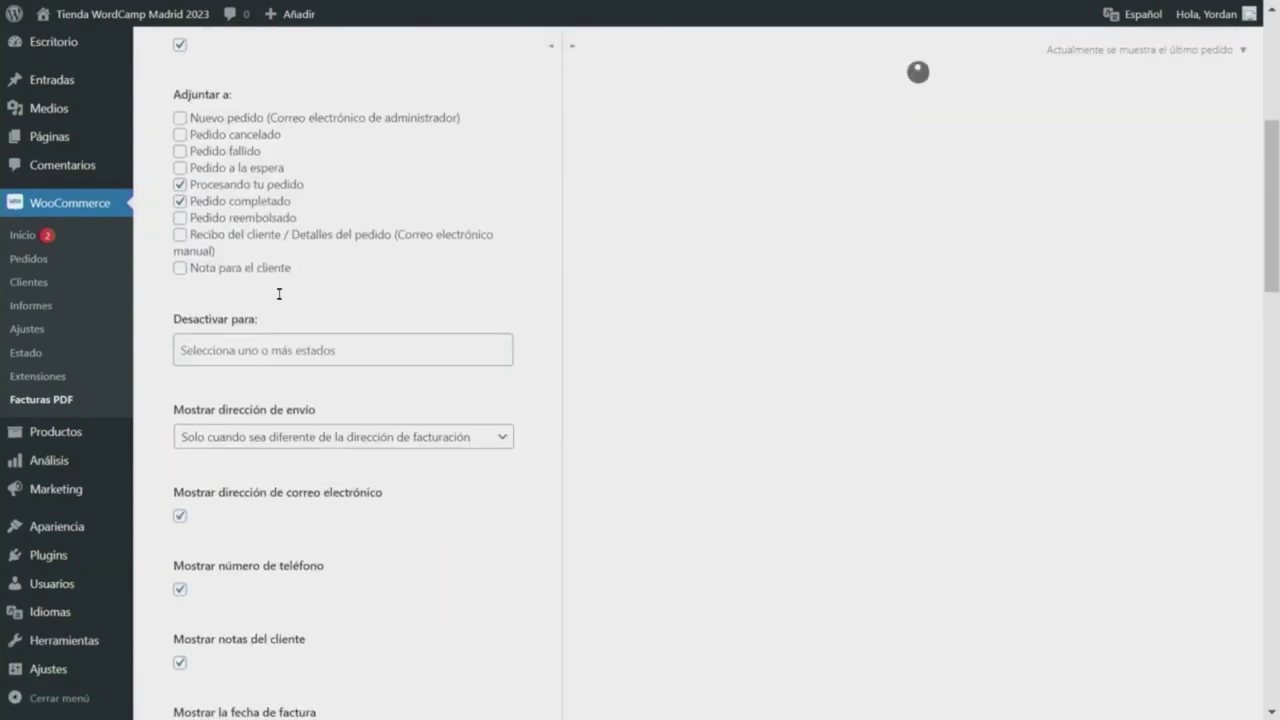
click(293, 262)
drag(498, 305, 500, 335)
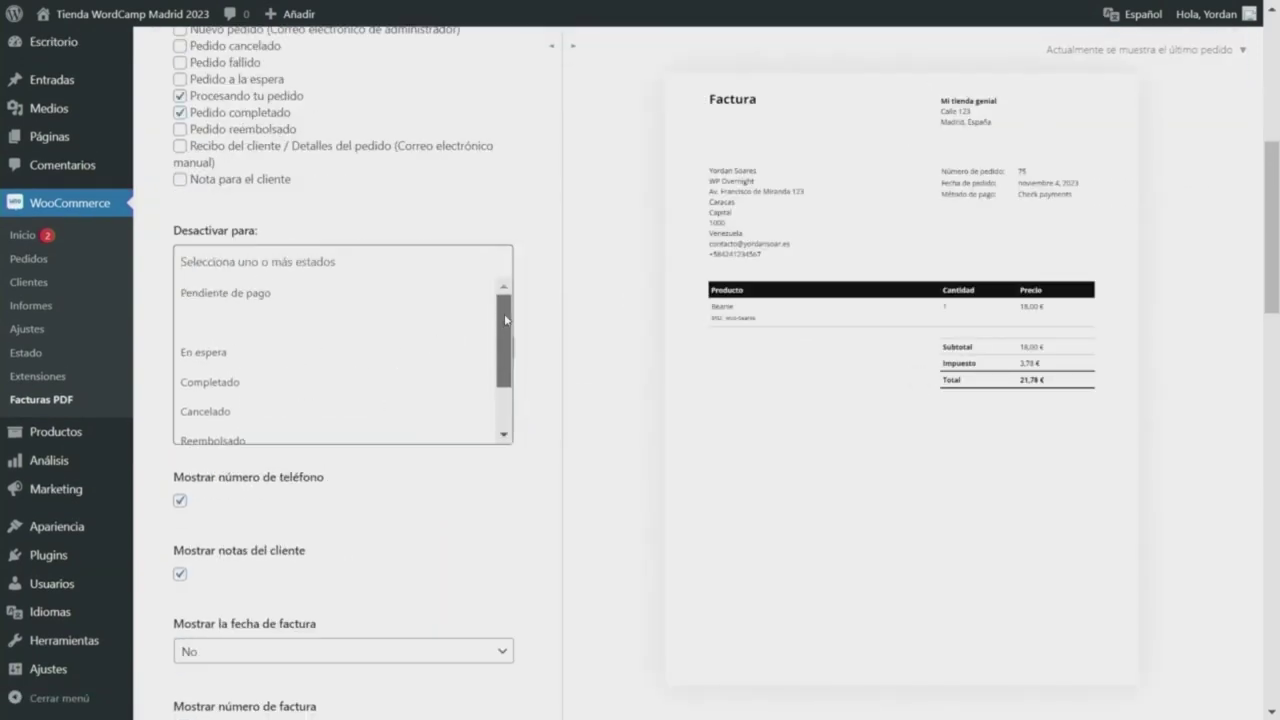
click(232, 362)
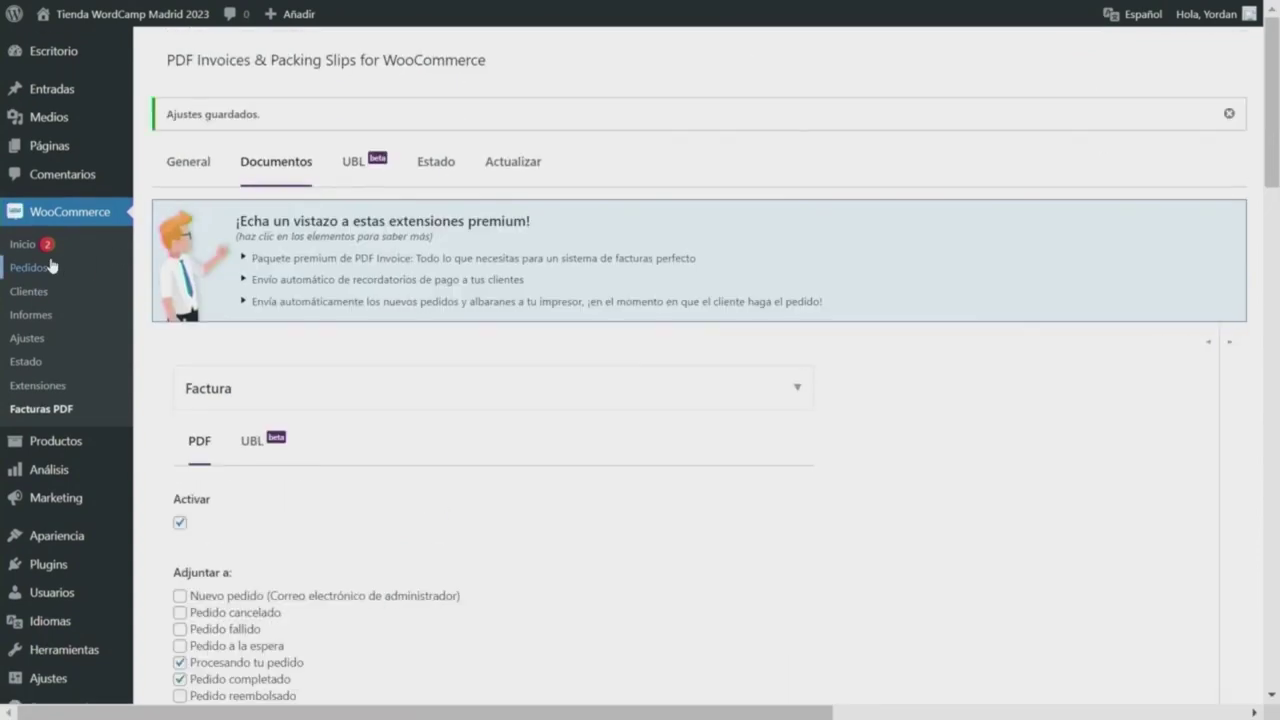
click(56, 270)
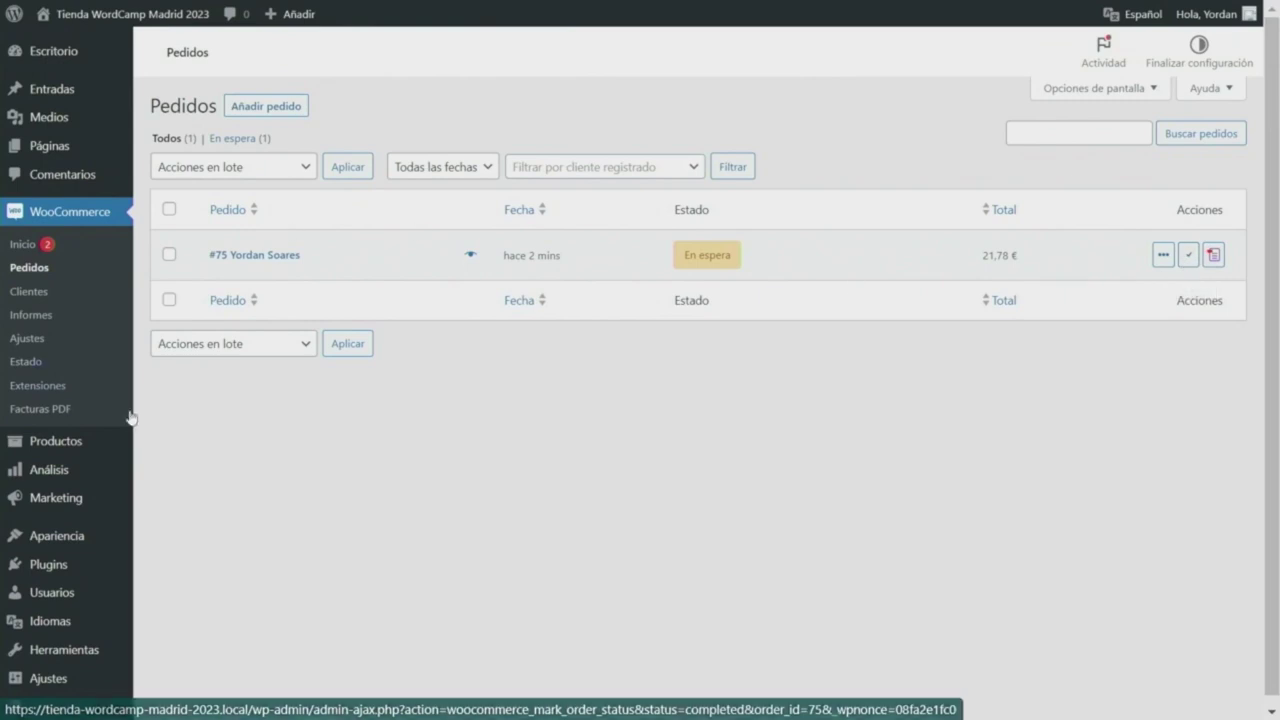
Set the Factura document's numbering format to prefix F- and Relleno 6.
click(69, 410)
key(F11)
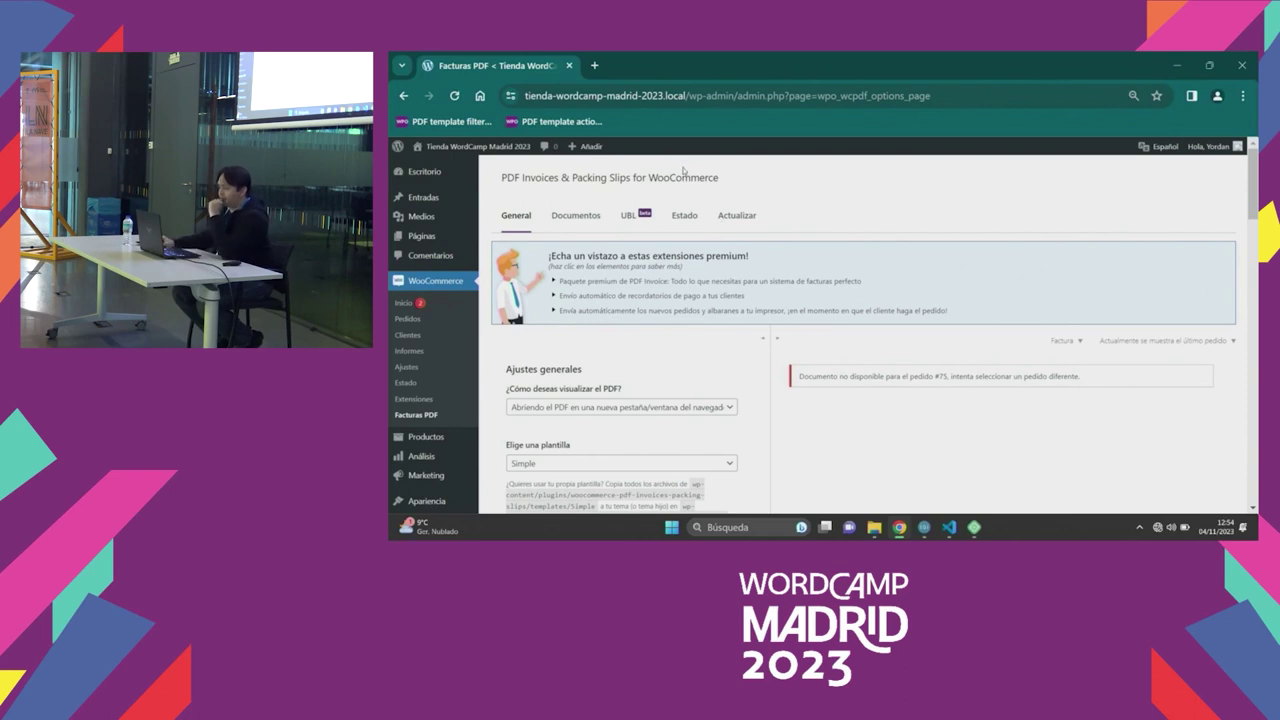
click(585, 216)
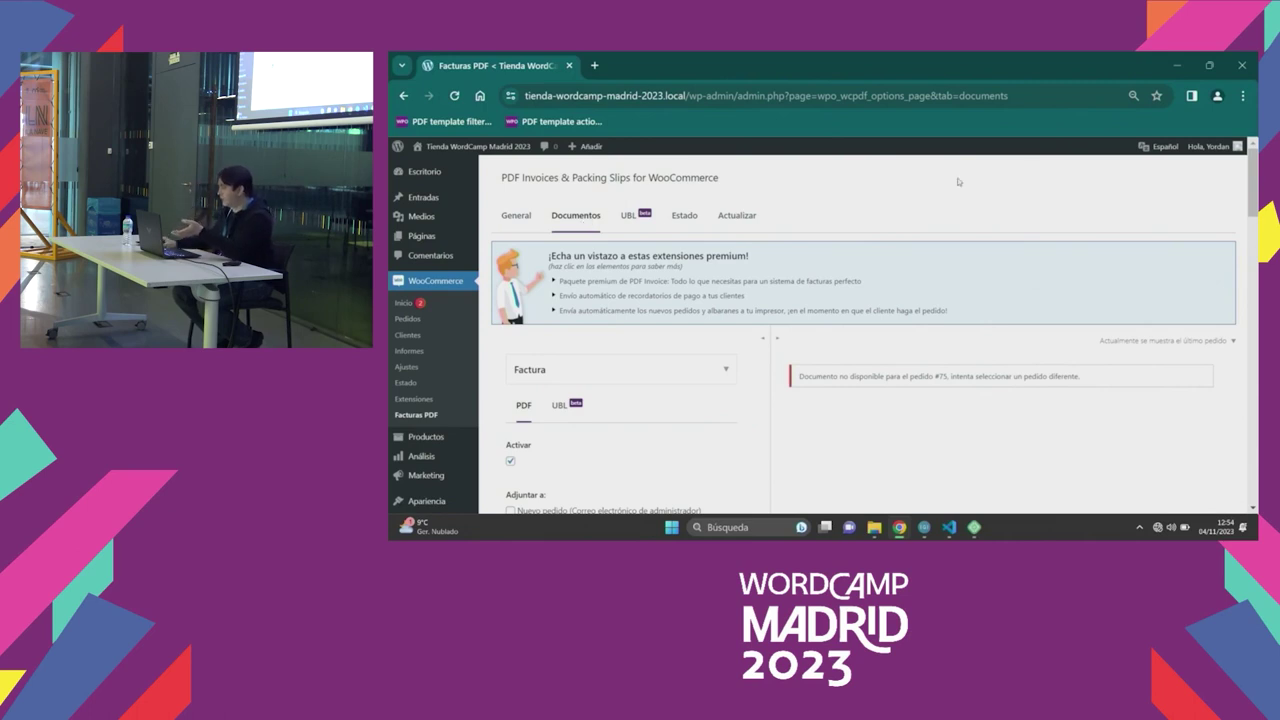
drag(1253, 182, 1247, 345)
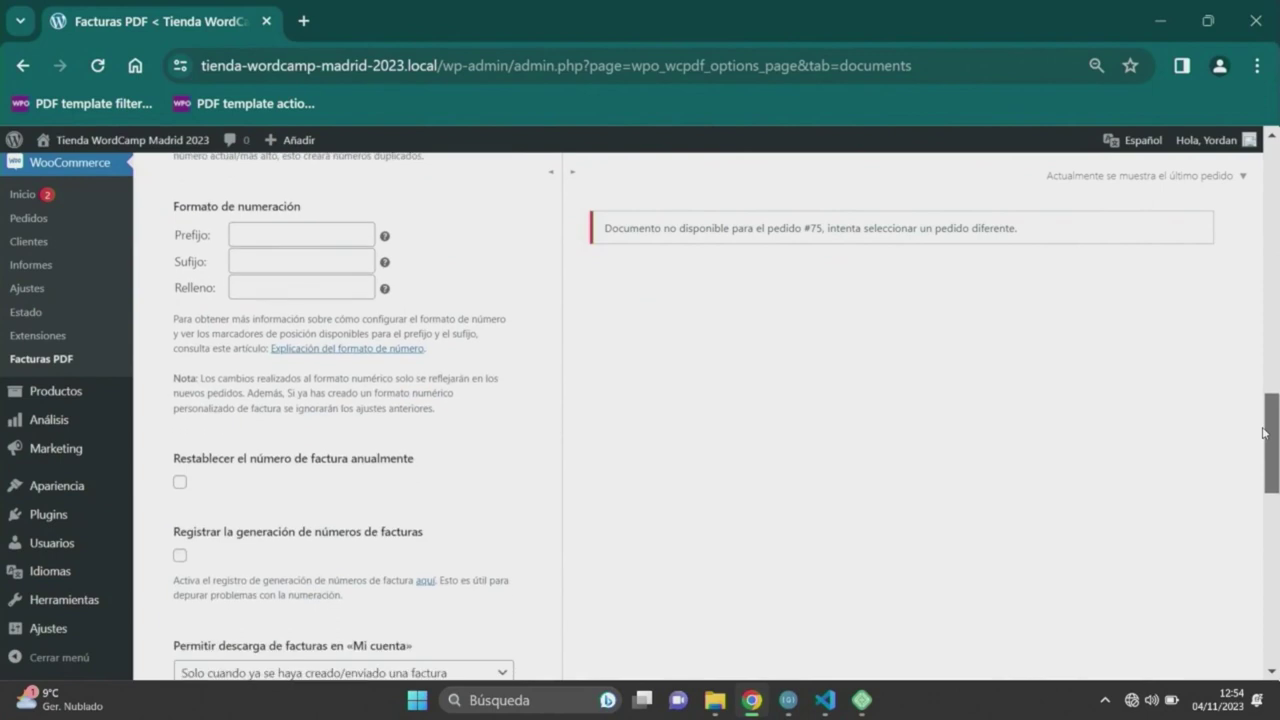
click(318, 243)
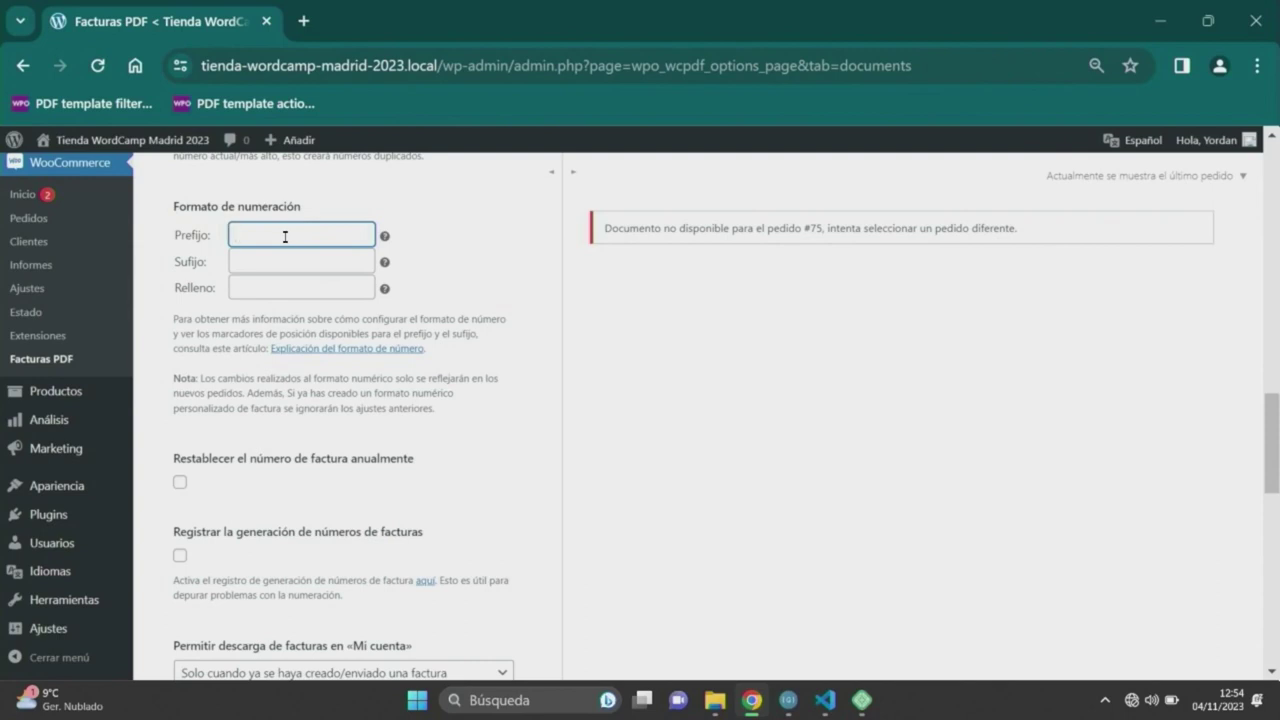
text(-)
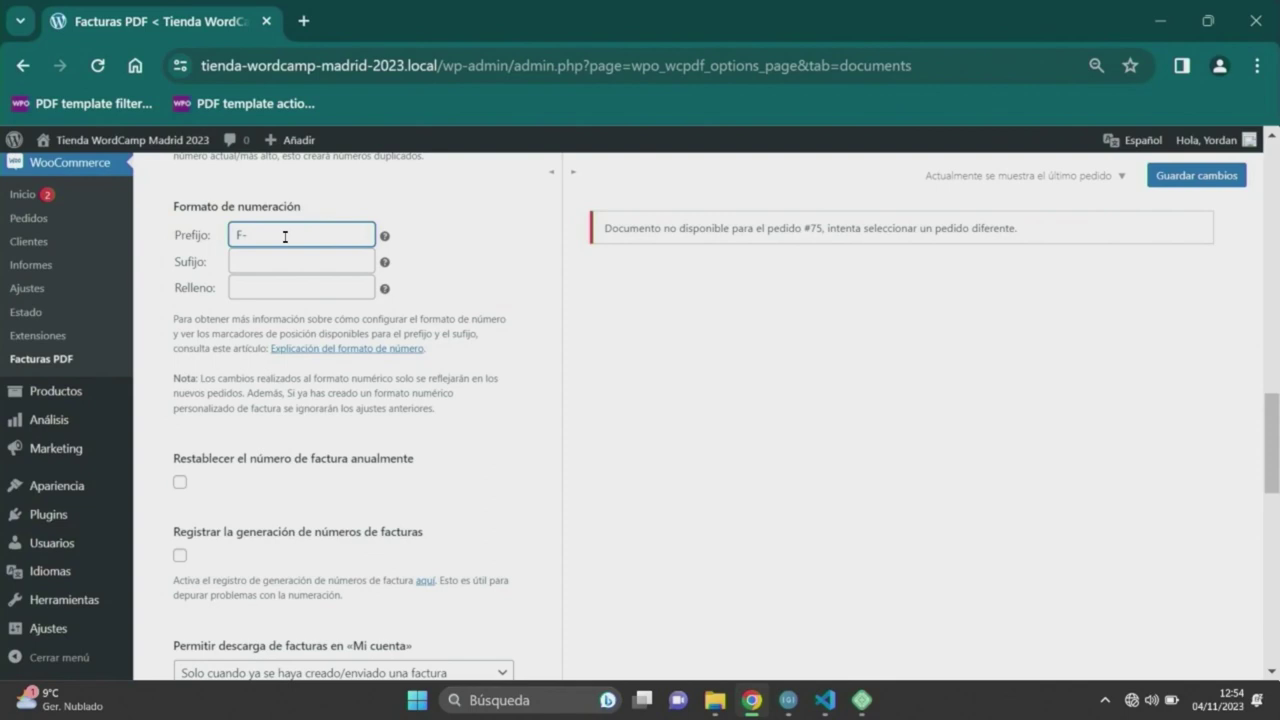
key(BackSpace)
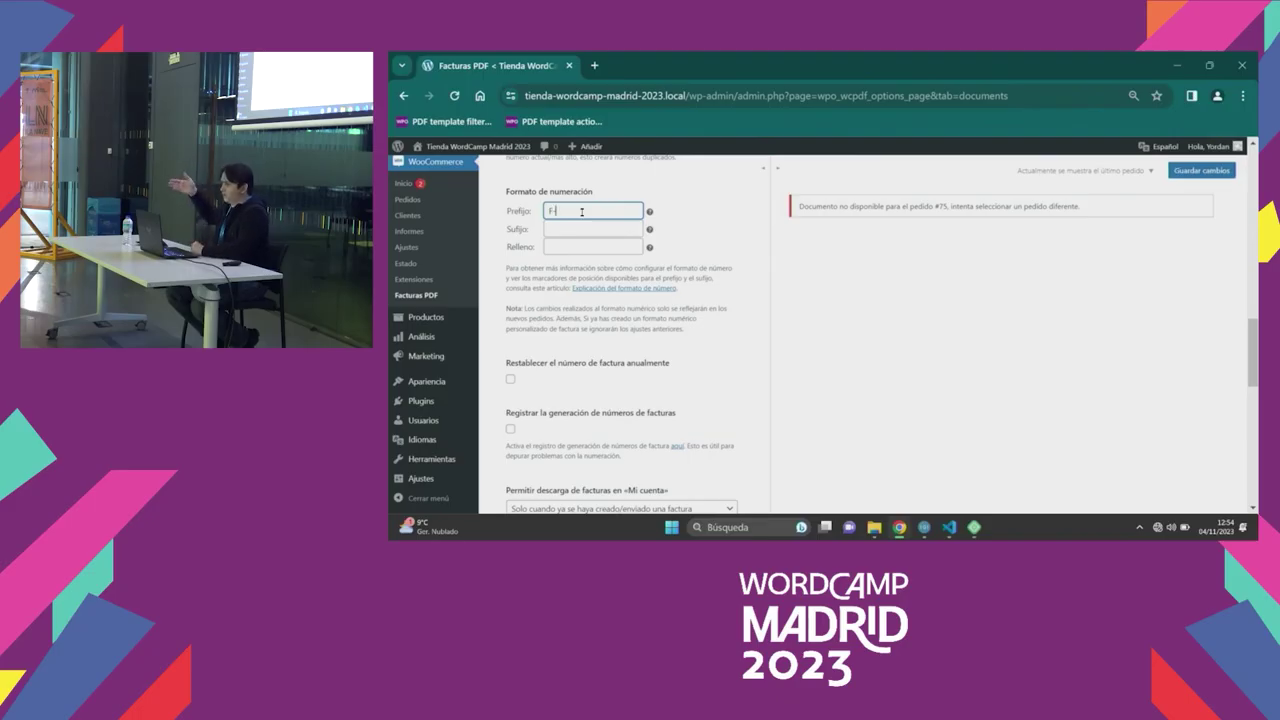
click(586, 242)
text(6)
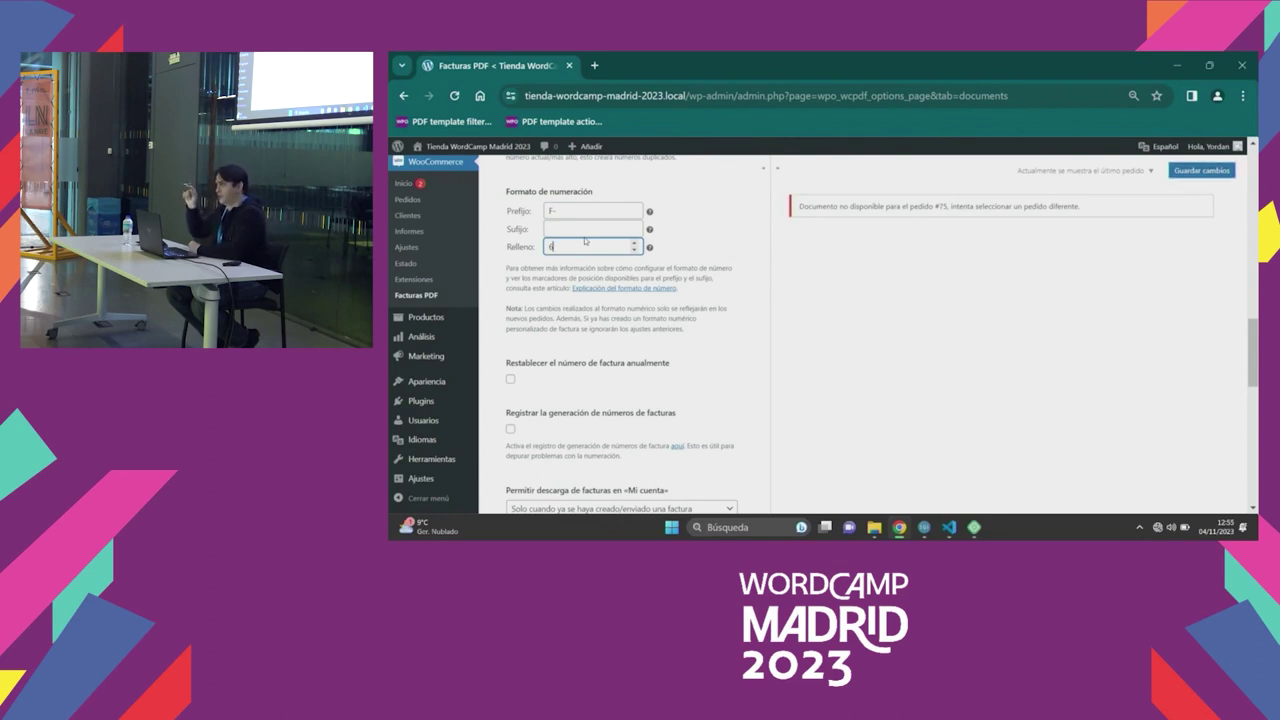
Try to consult the Explicación del formato de número article, and return to the Factura settings.
click(590, 231)
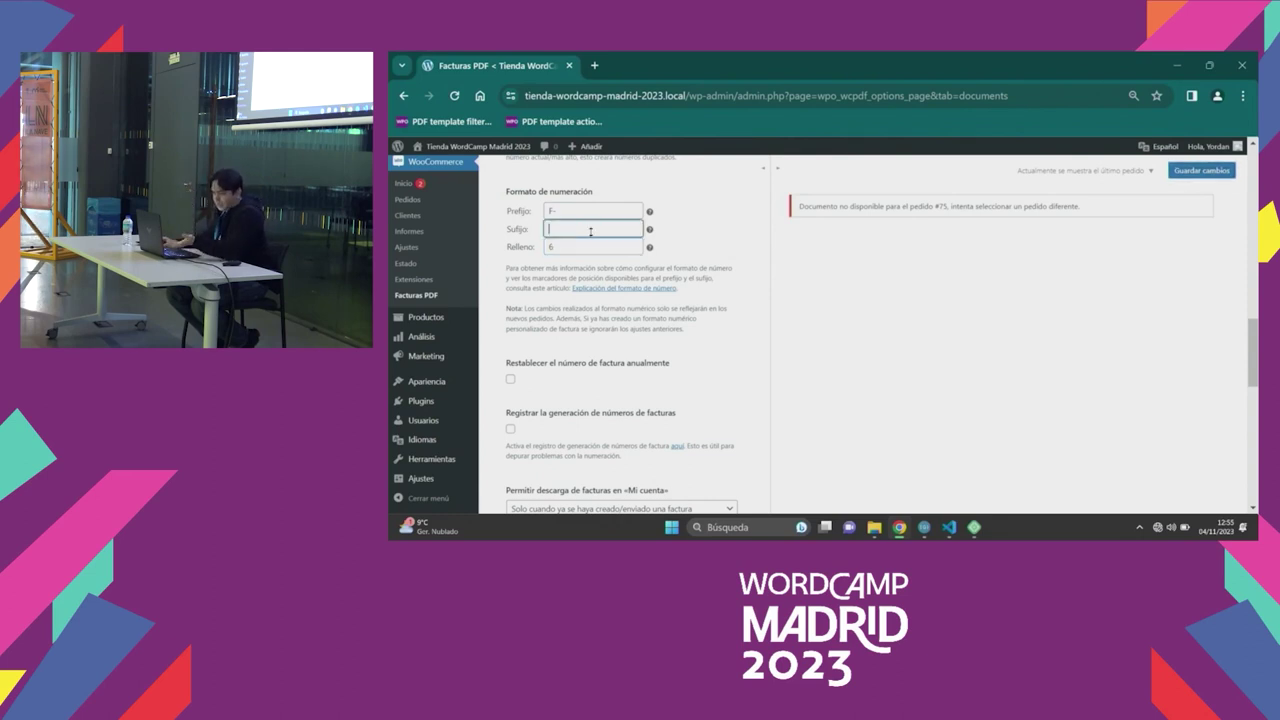
click(625, 290)
click(655, 66)
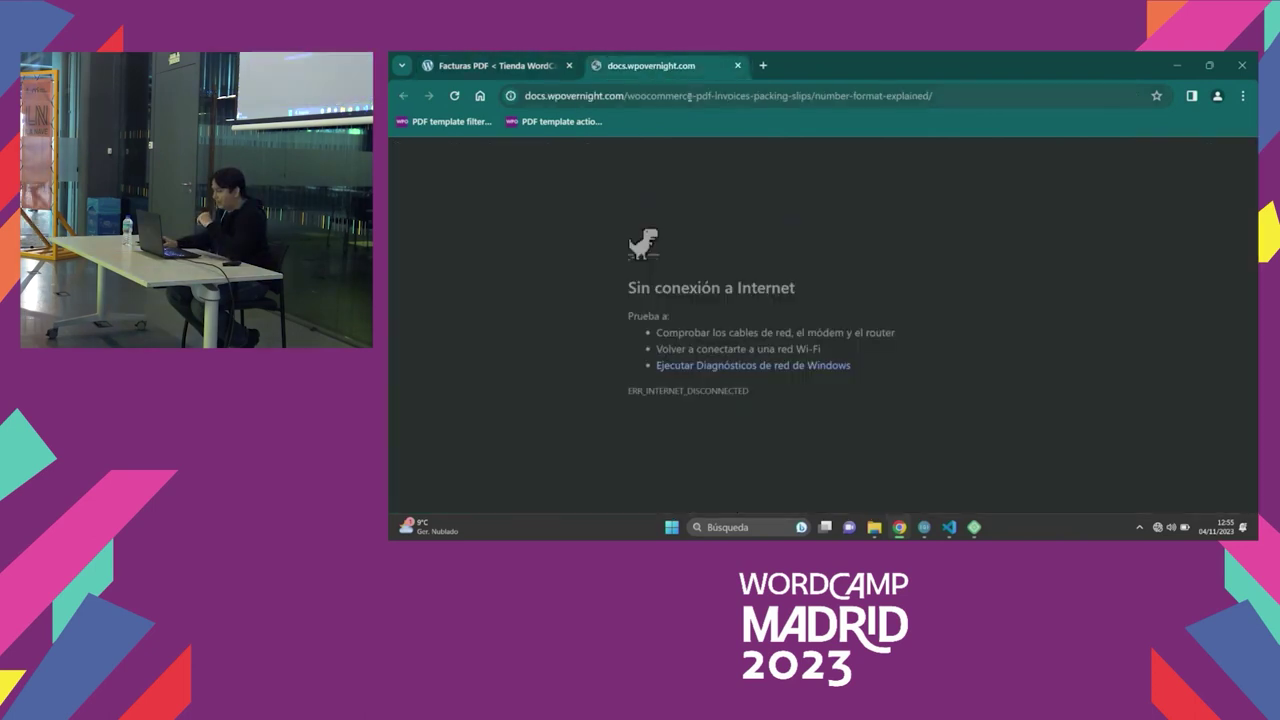
key(ctrl+w)
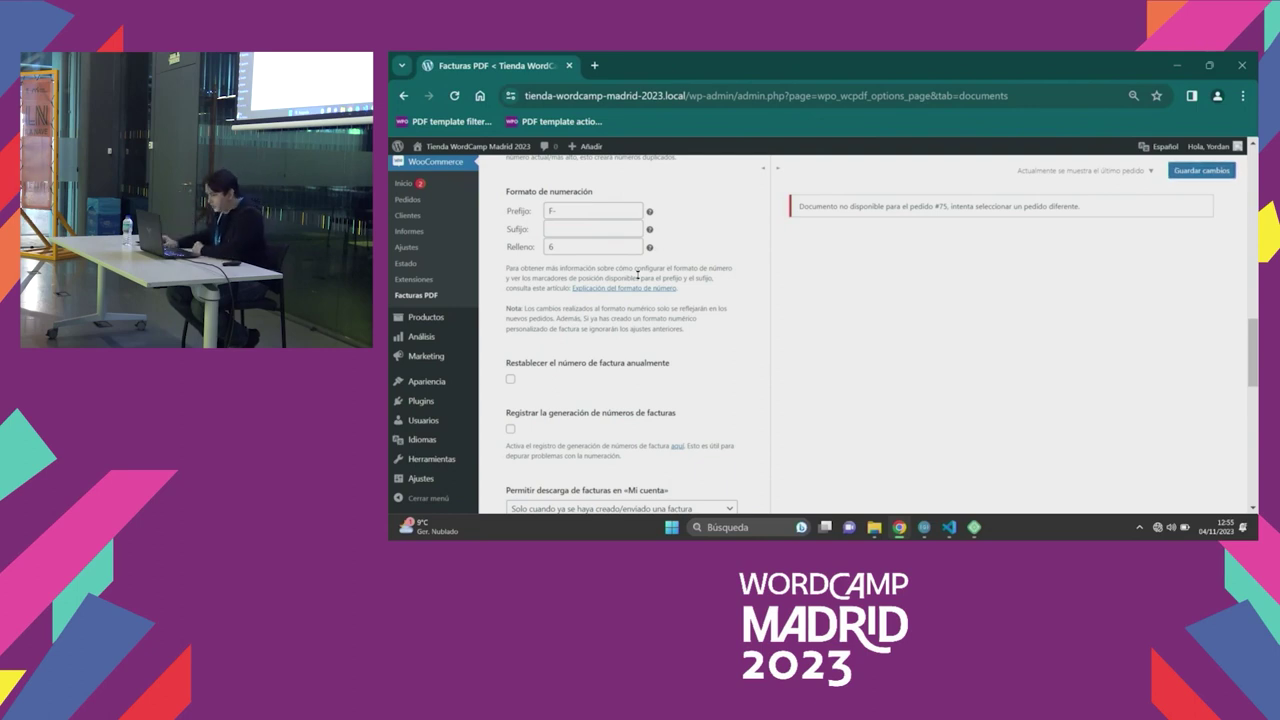
Set the invoice number suffix to /[invoice_year] and save the settings.
mouse_move(650, 232)
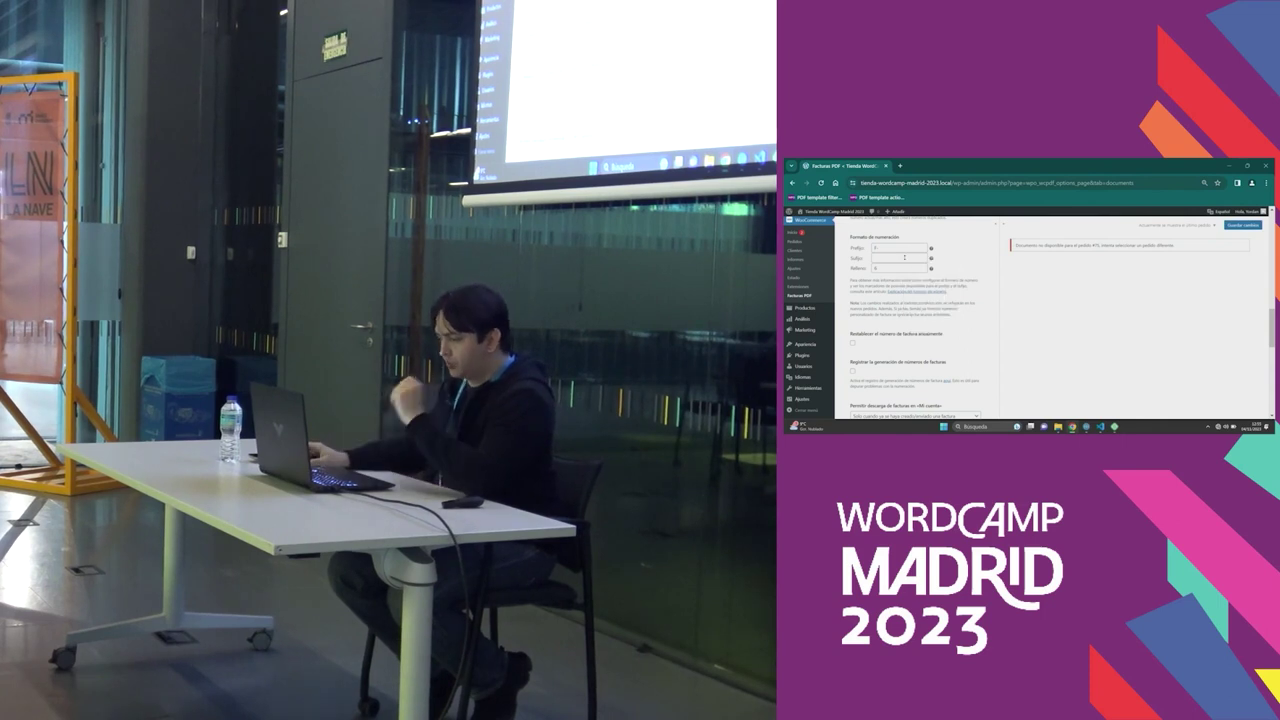
click(904, 257)
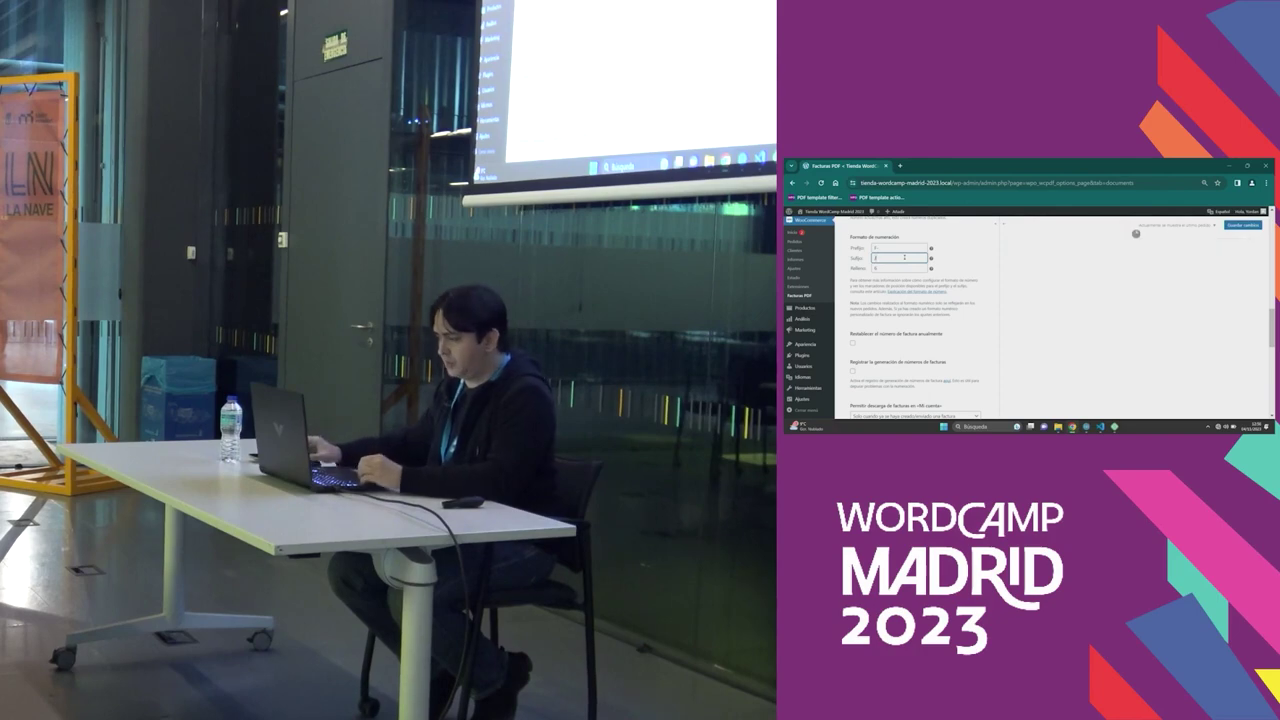
text(/{{)
text(invoice_yea)
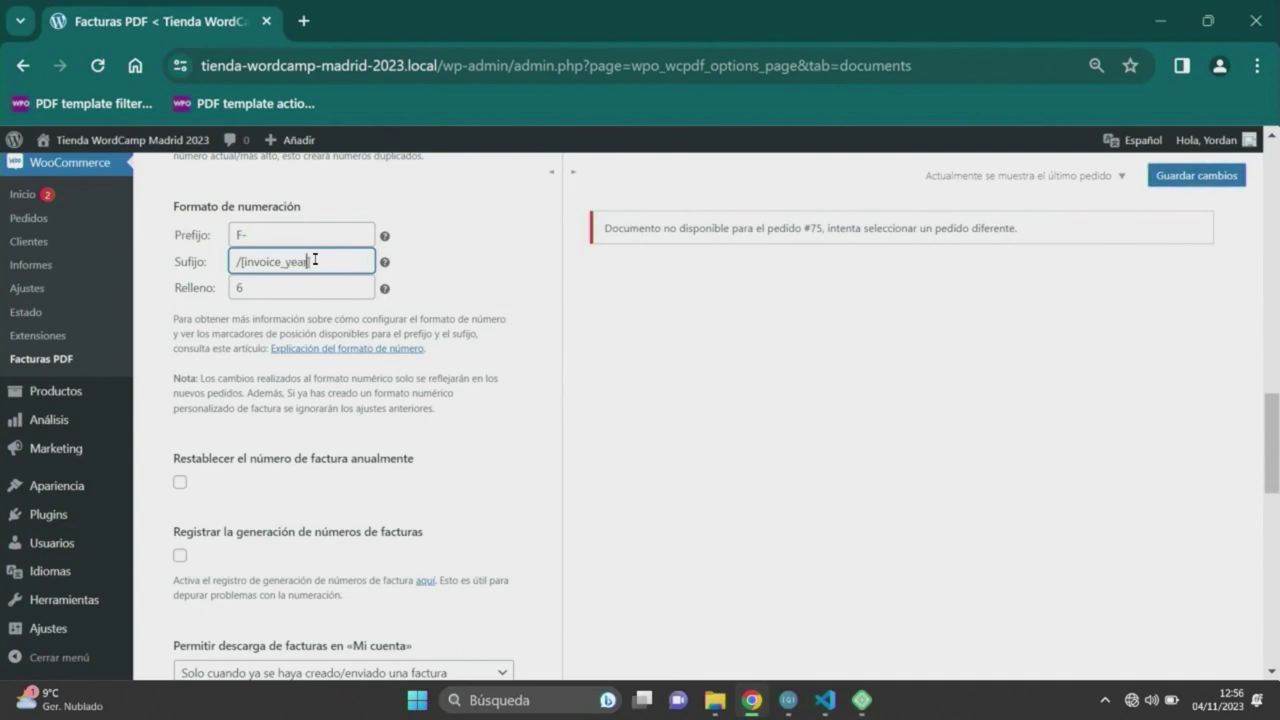
text(r}})
click(1190, 177)
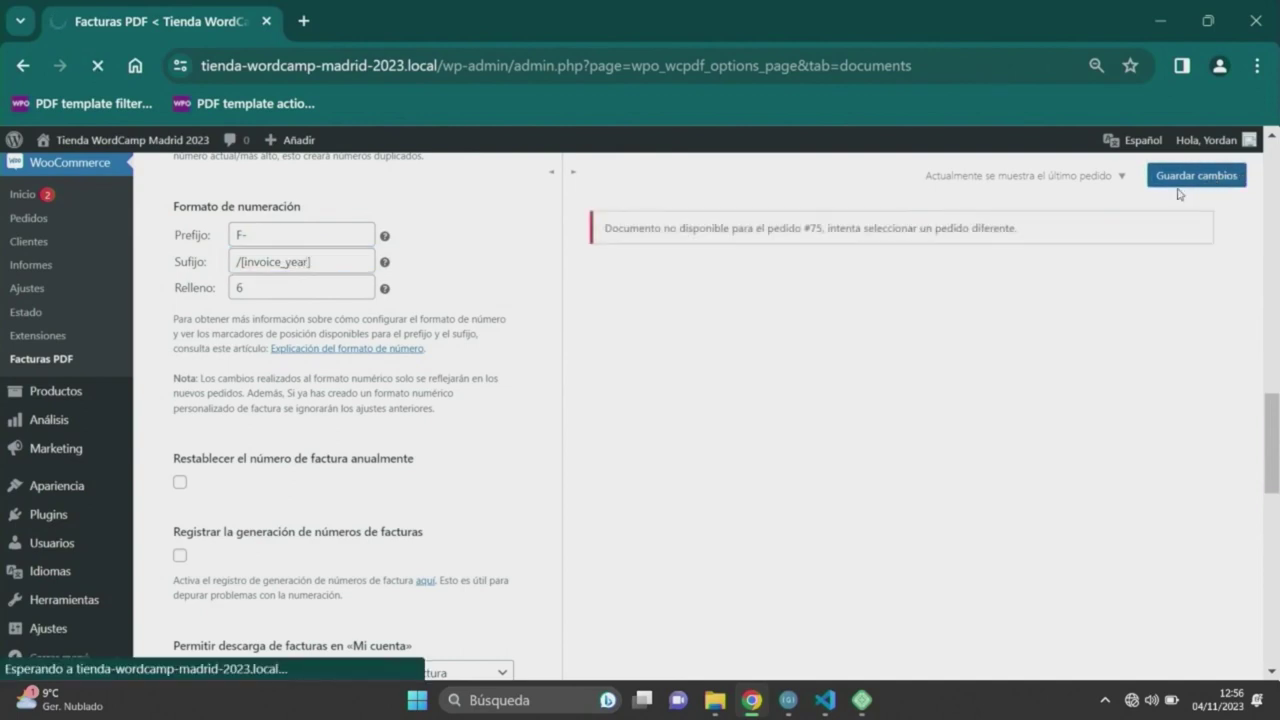
Check the orders list, then remove En espera from the Factura document's Desactivar para statuses and save.
click(33, 393)
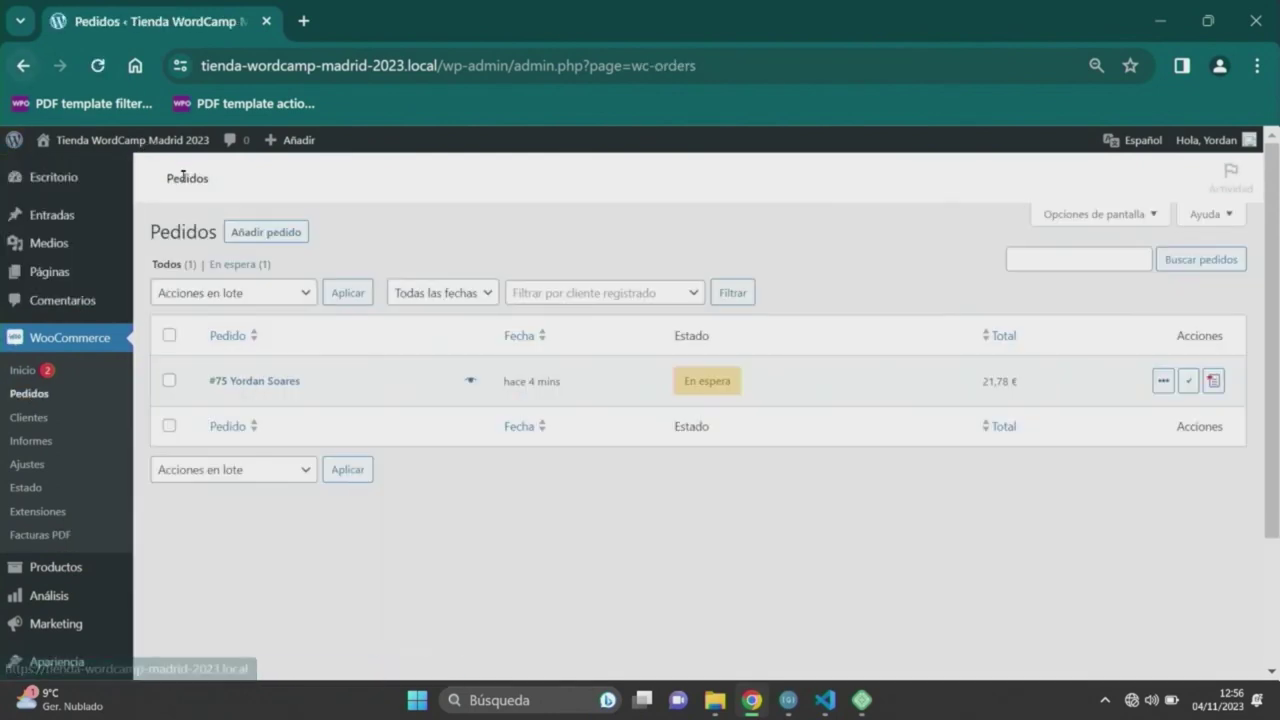
click(32, 64)
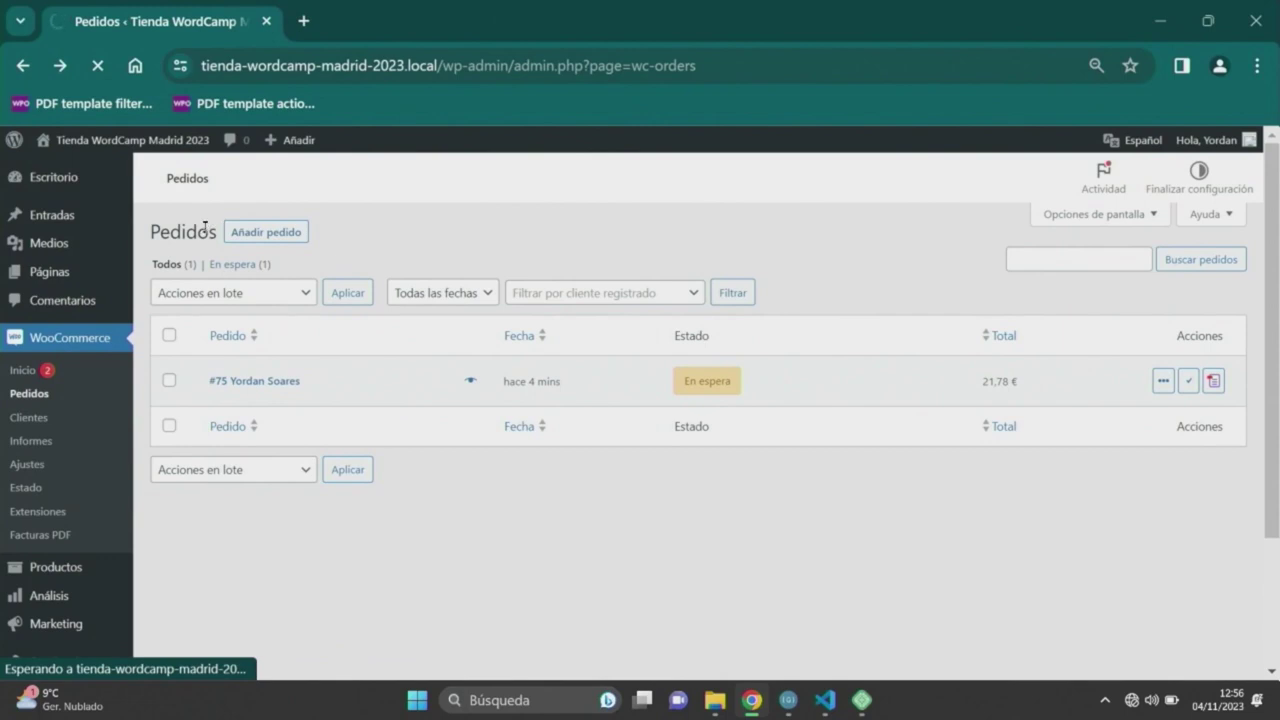
scroll(307, 415, down, 5)
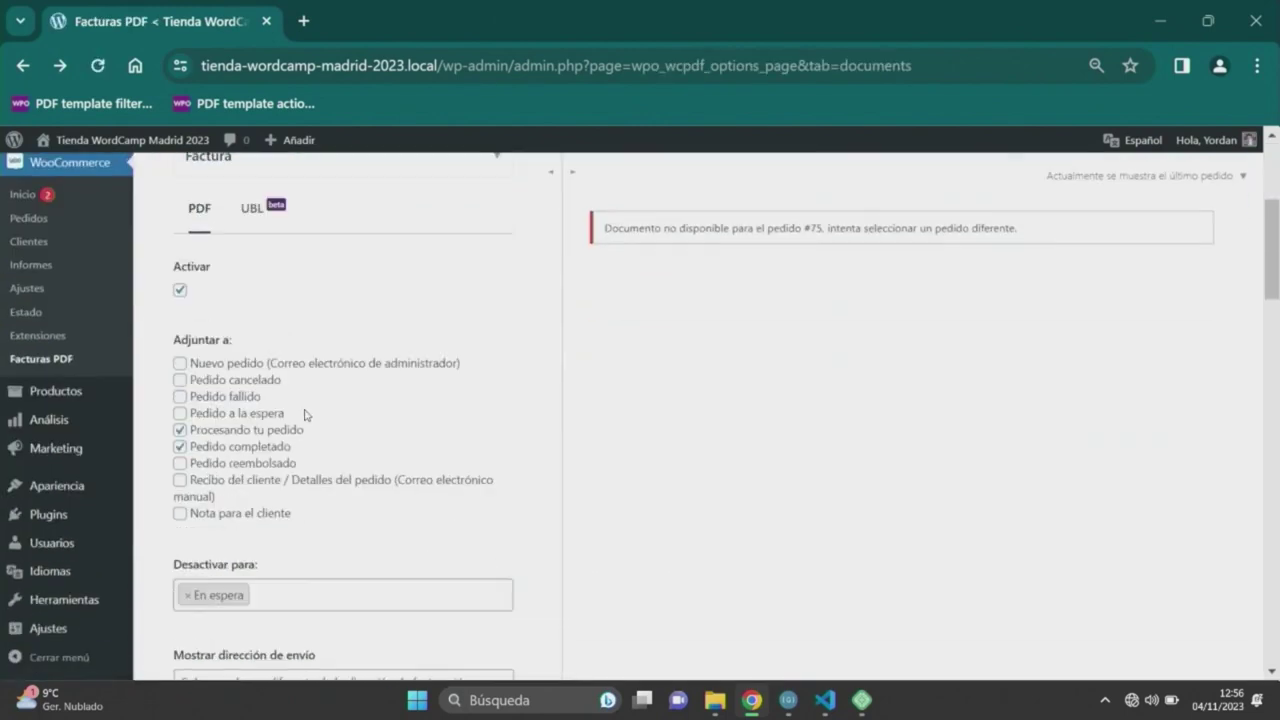
scroll(307, 415, down, 2)
click(187, 391)
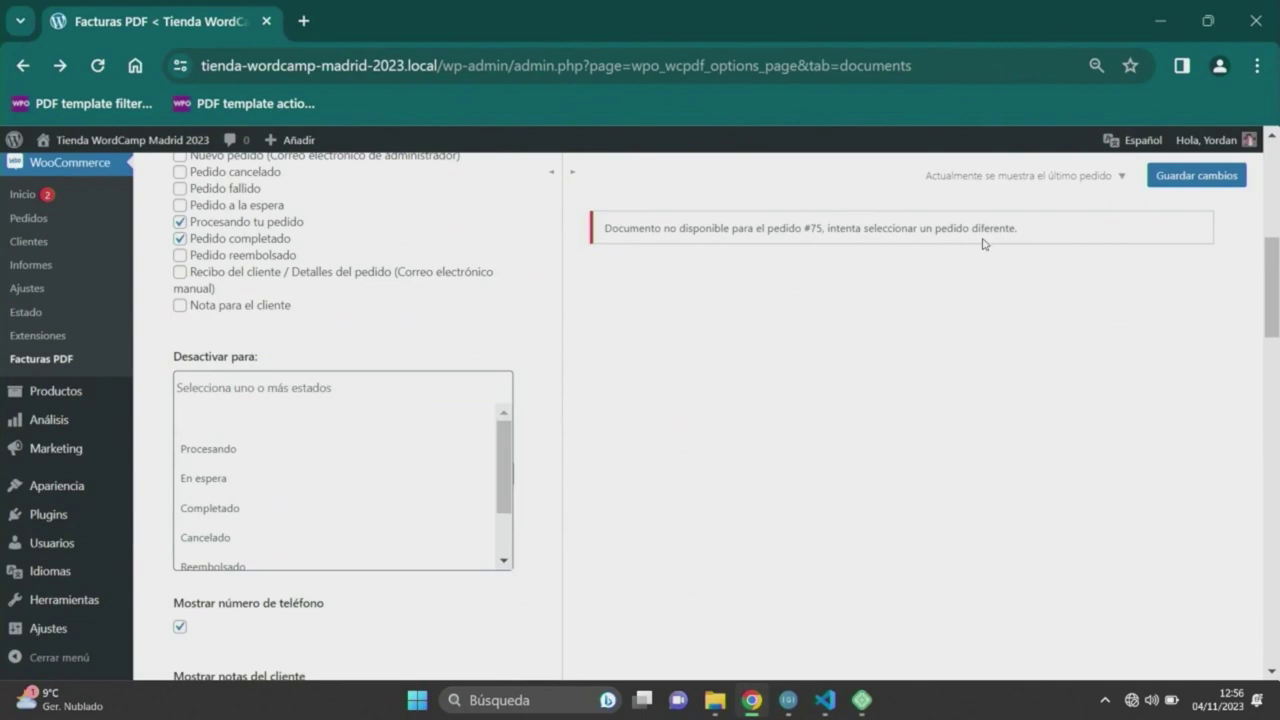
click(101, 288)
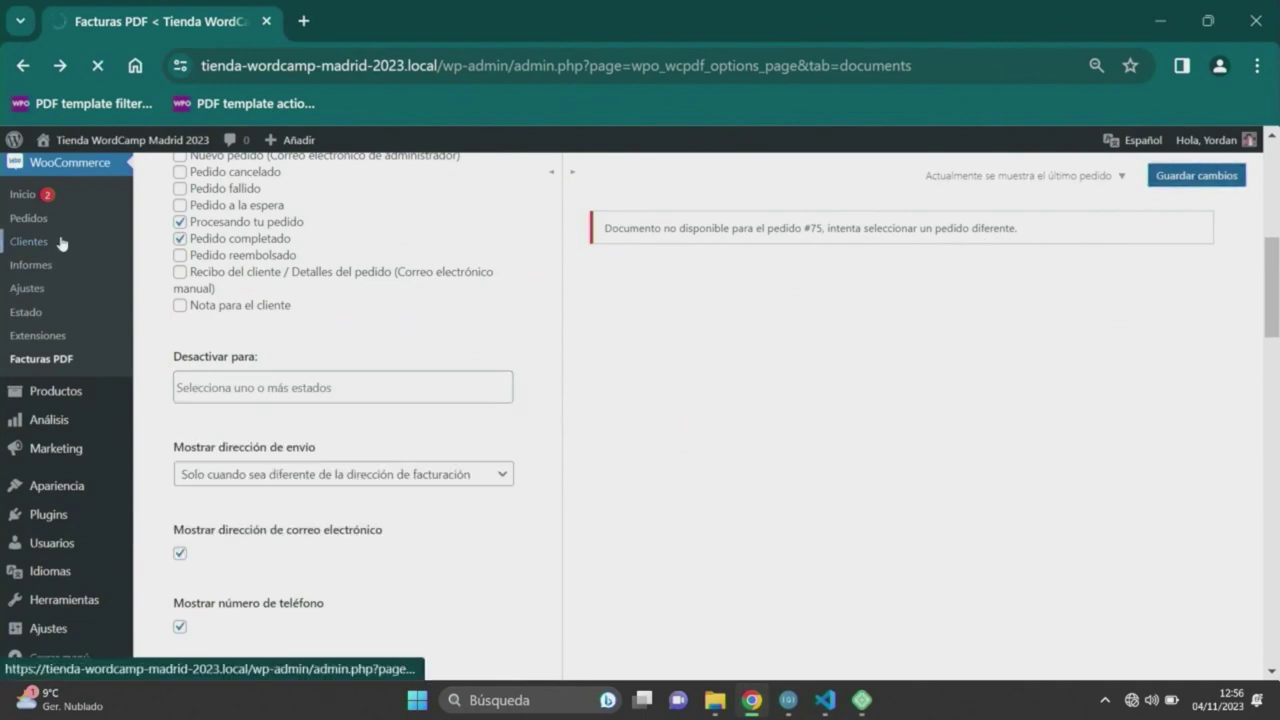
Generate the on-hold order's PDF Factura from the orders list and return to the list.
click(40, 396)
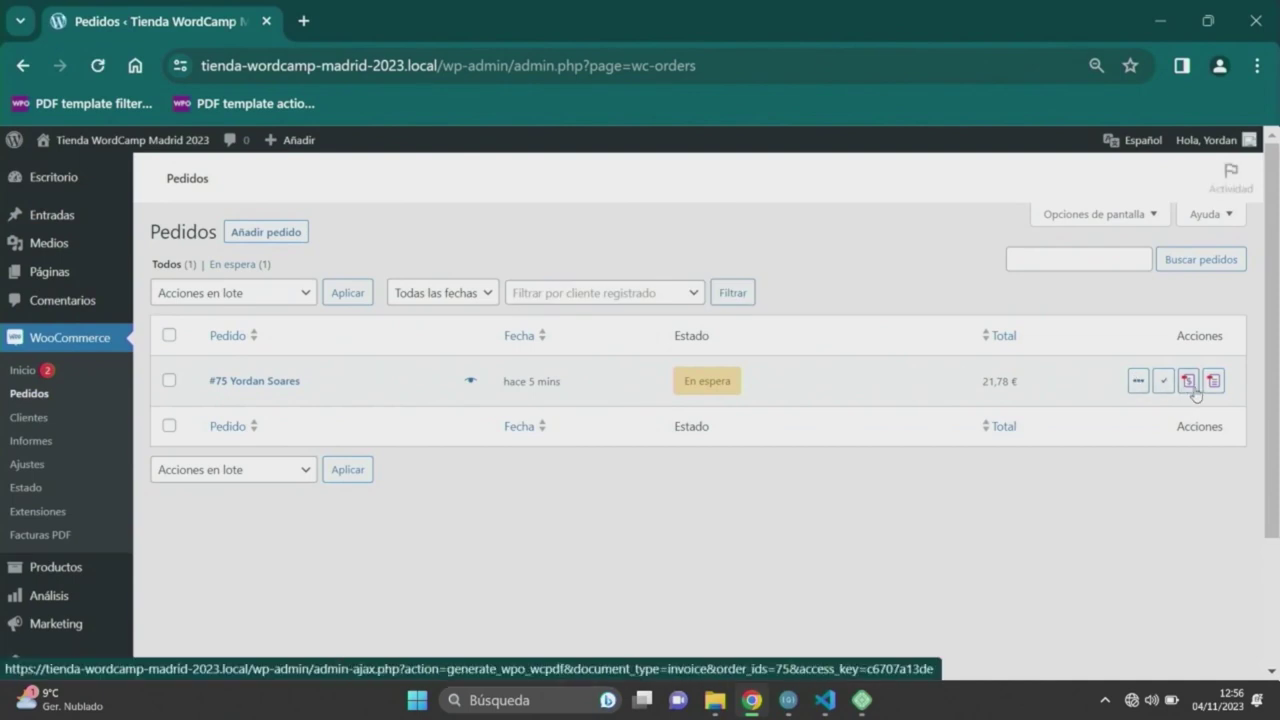
click(1186, 381)
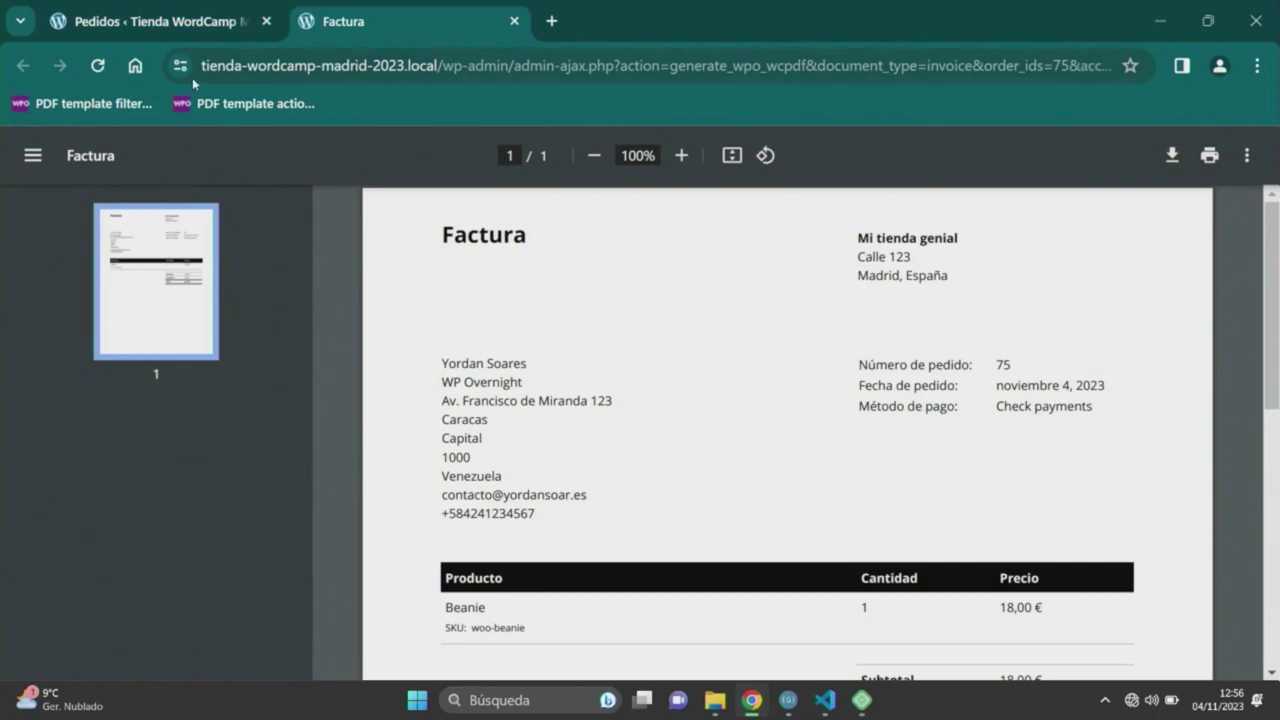
click(197, 36)
Show Número de factura as the invoice number and Fecha de factura as the invoice date in the Factura settings, and save.
click(37, 534)
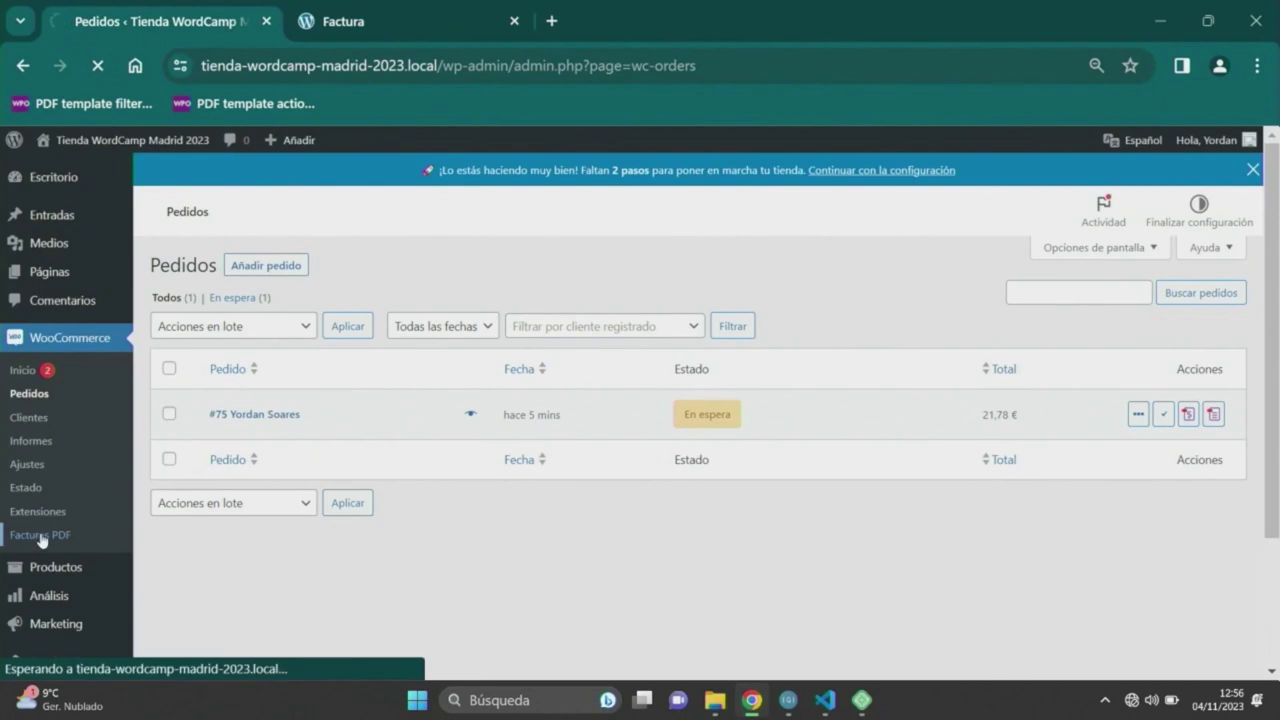
click(293, 243)
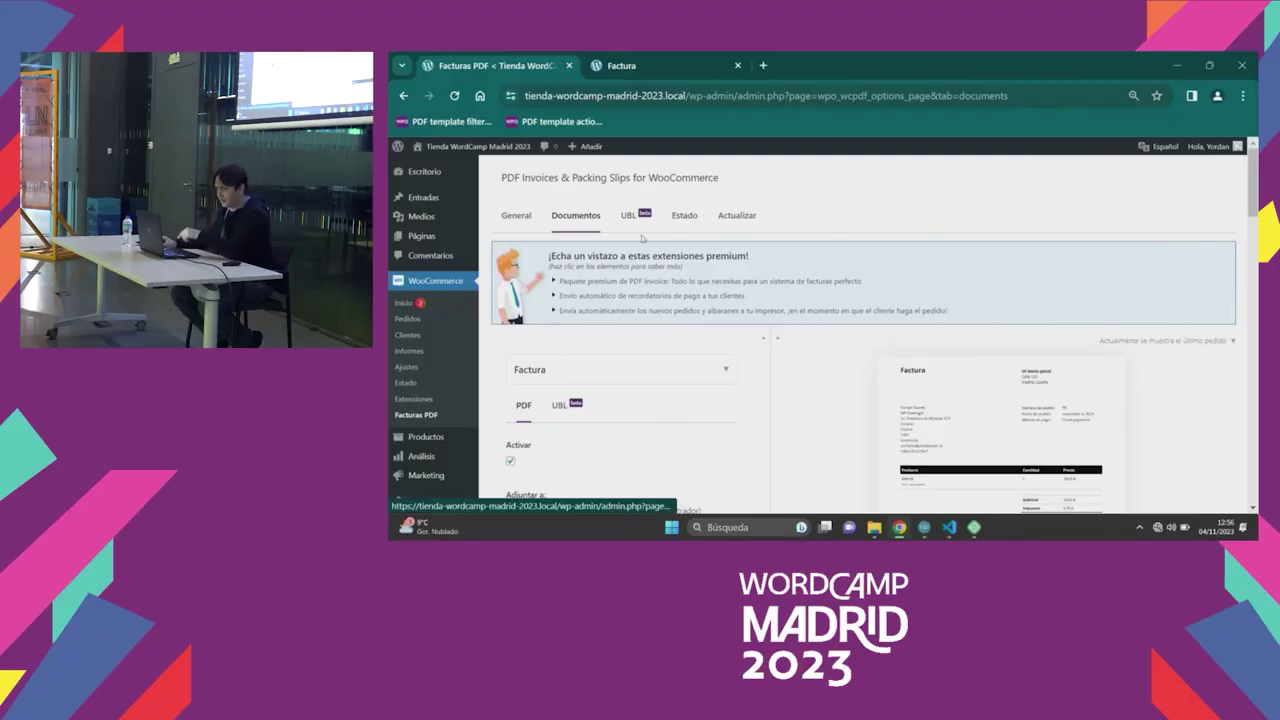
scroll(640, 240, down, 5)
scroll(632, 246, down, 5)
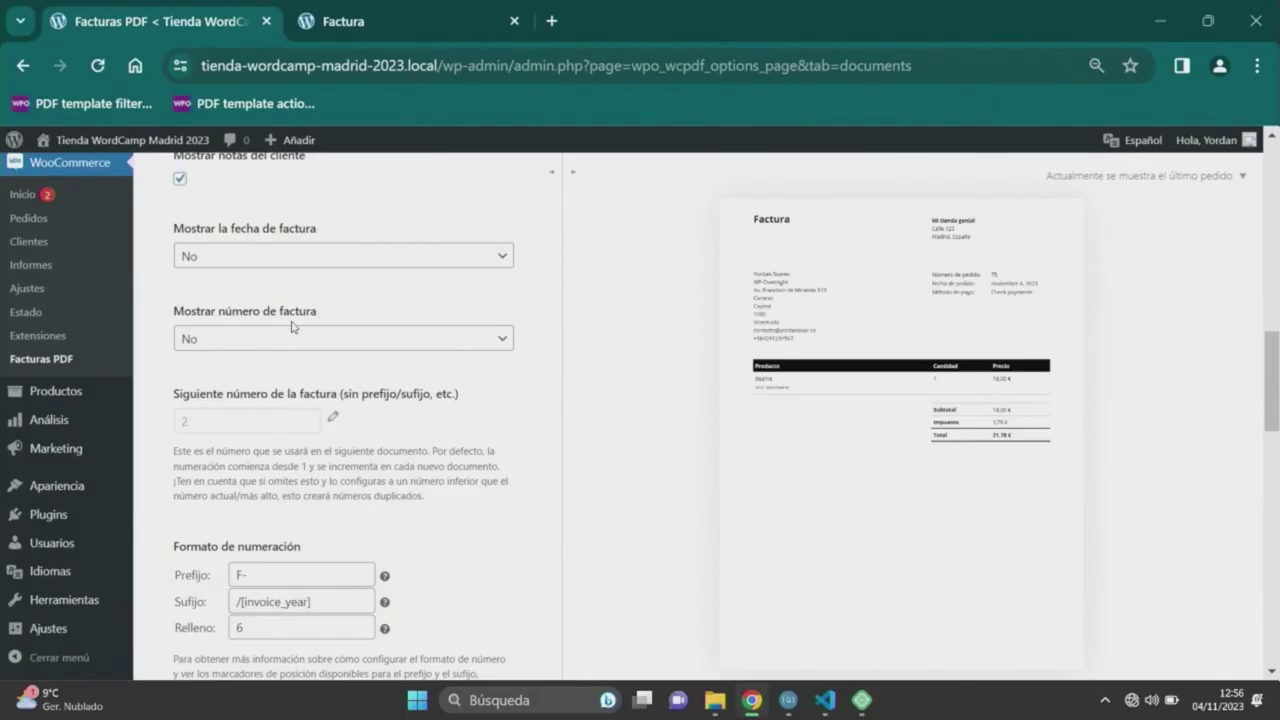
click(270, 339)
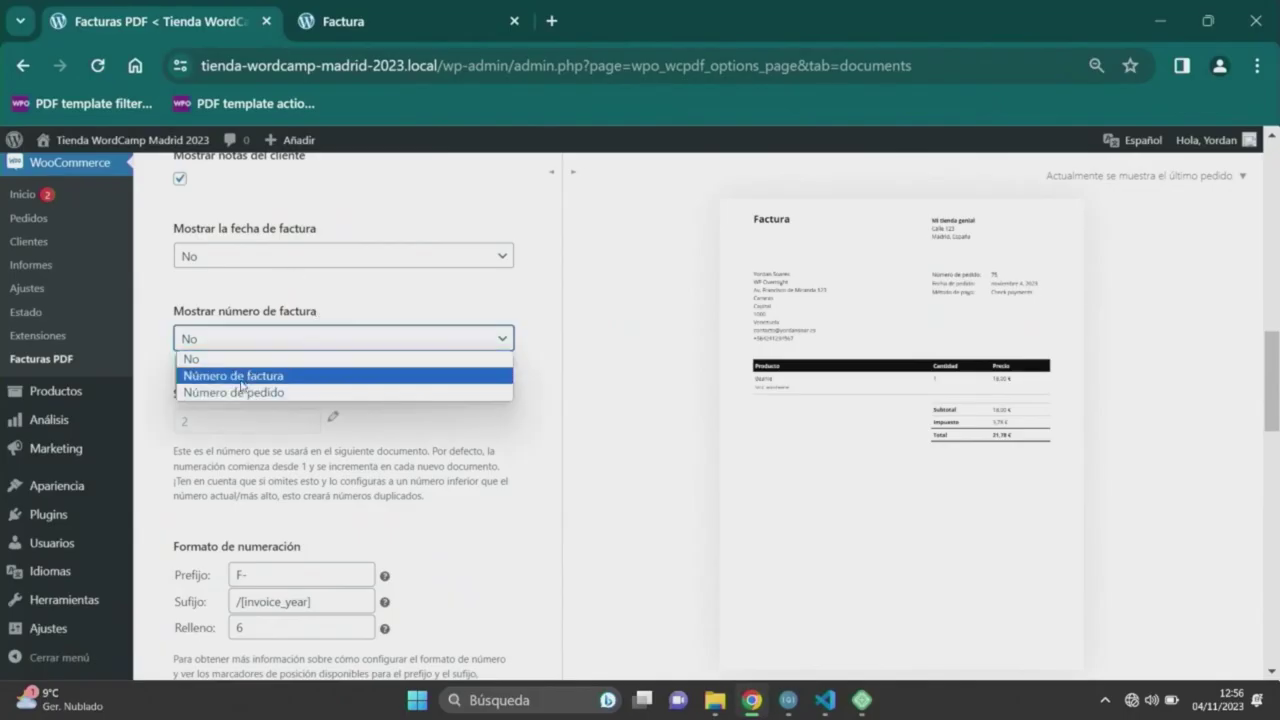
click(265, 373)
click(295, 256)
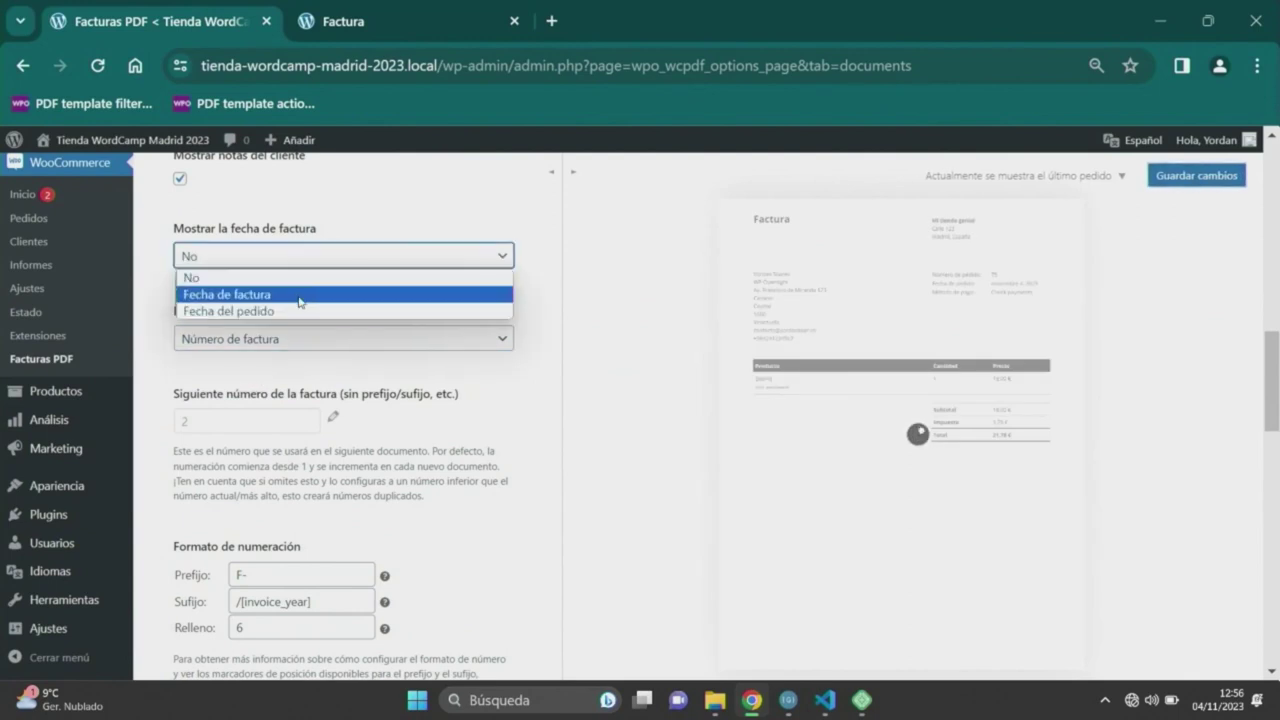
click(300, 295)
click(1199, 176)
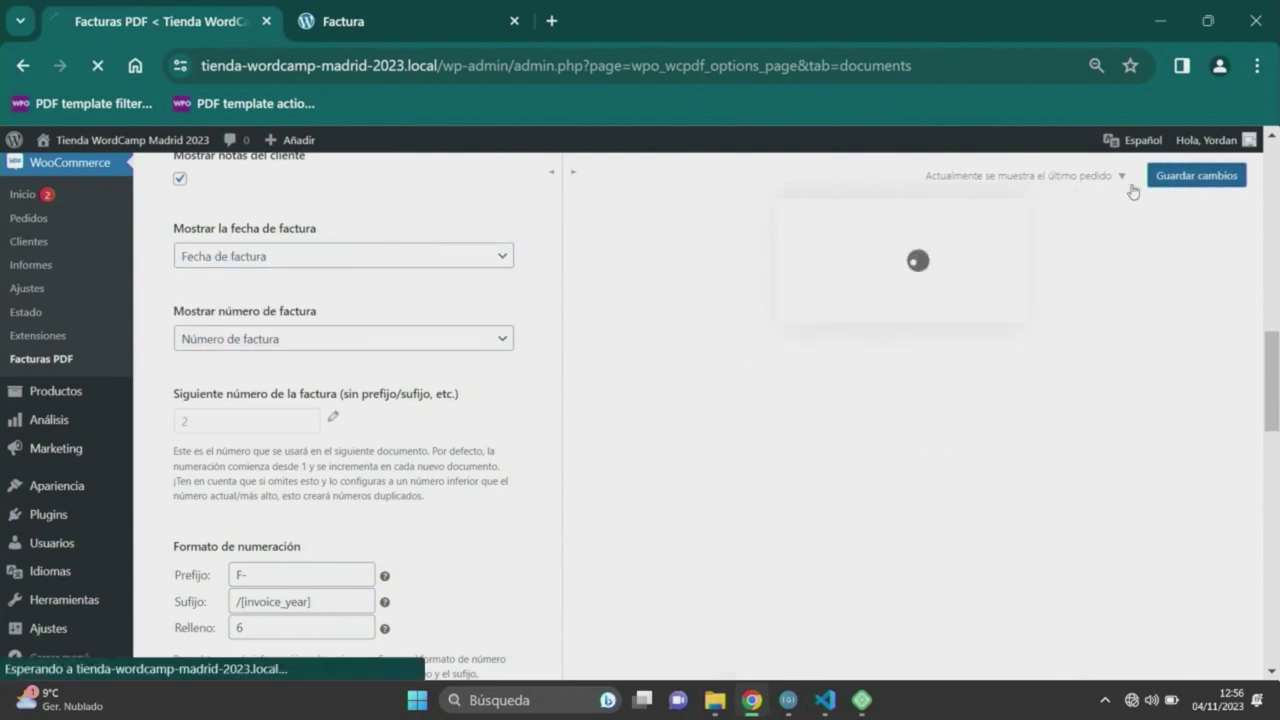
Reload the generated Factura PDF to check its number and date details, and return to the plugin settings.
click(408, 22)
click(95, 72)
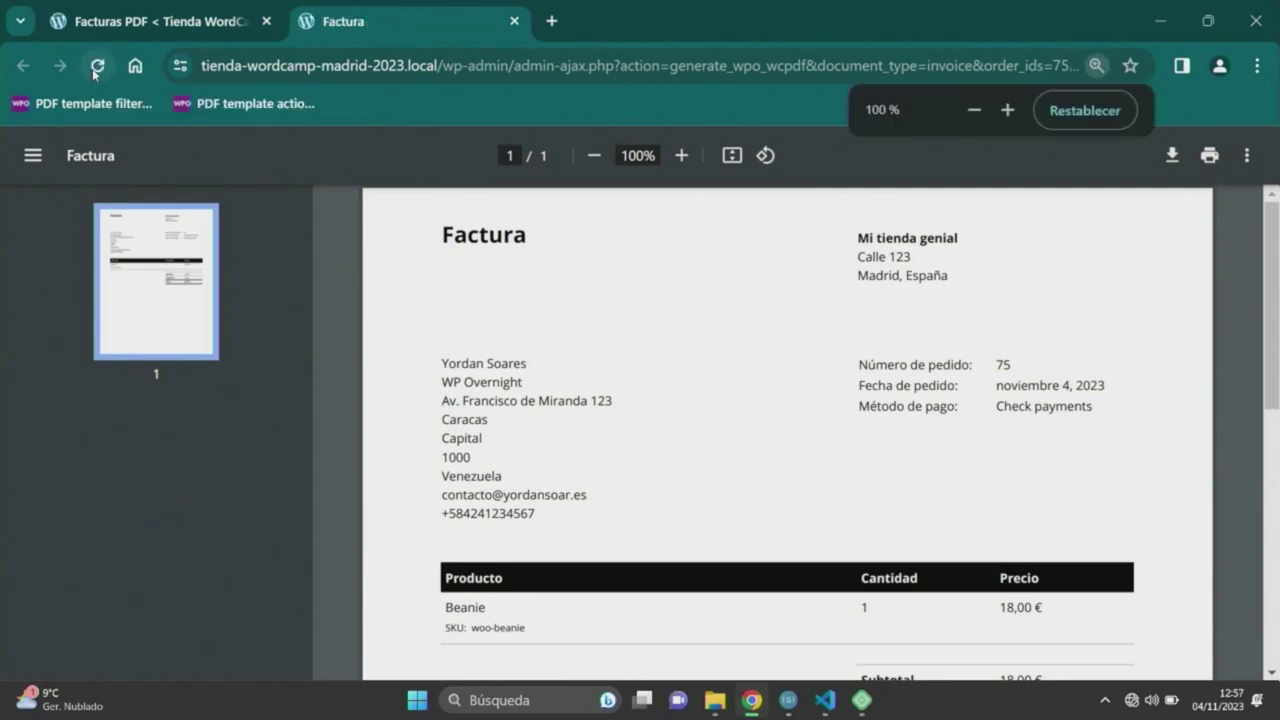
click(95, 70)
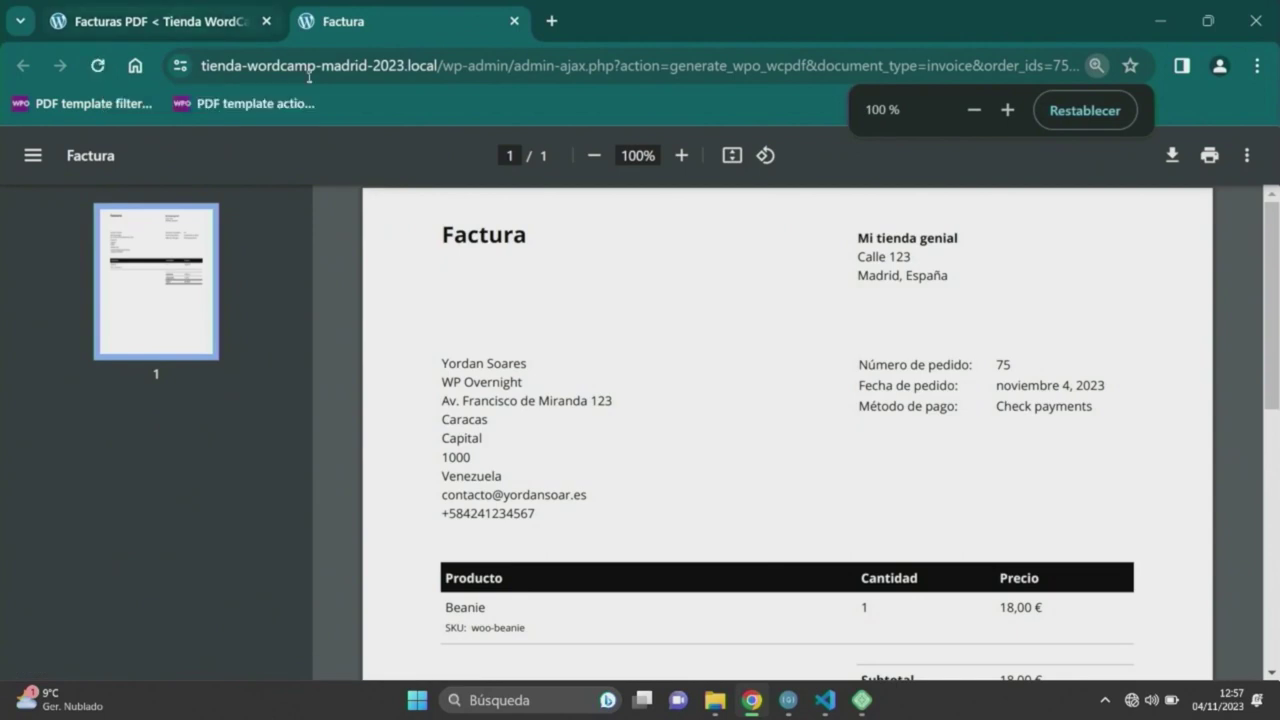
click(210, 28)
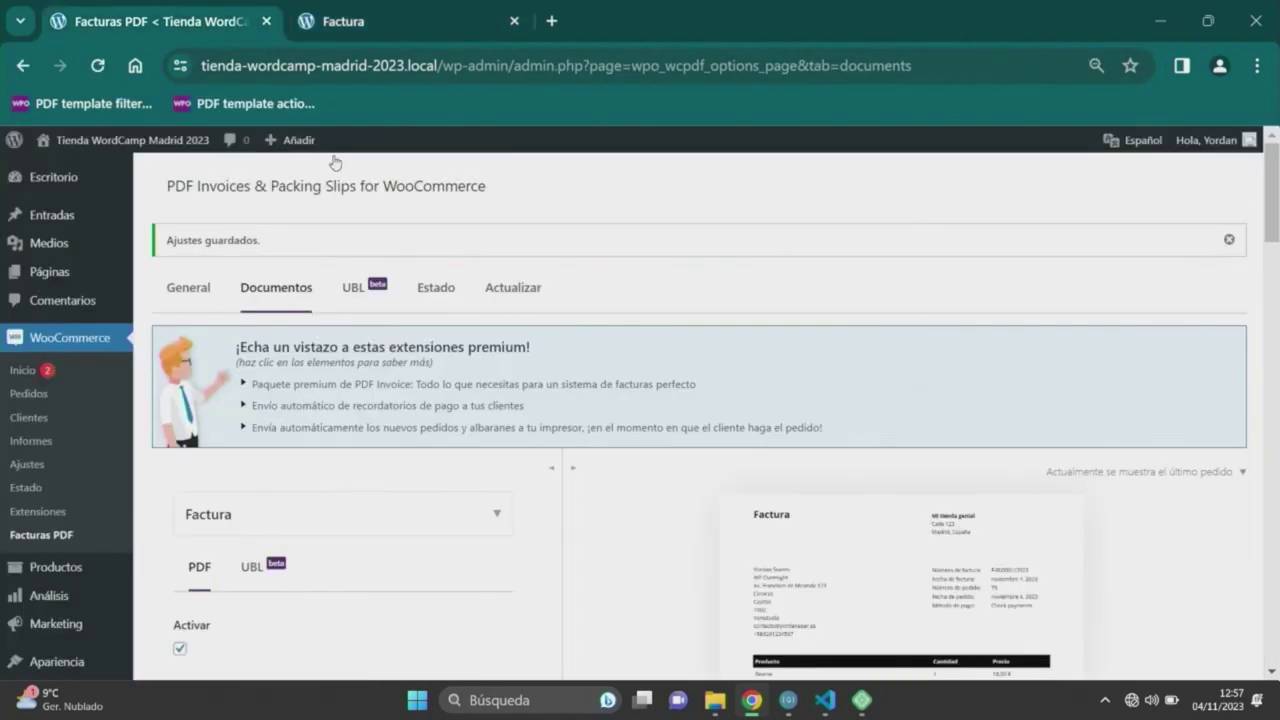
Enable Modo de pruebas in the plugin's General settings and save the changes.
click(206, 289)
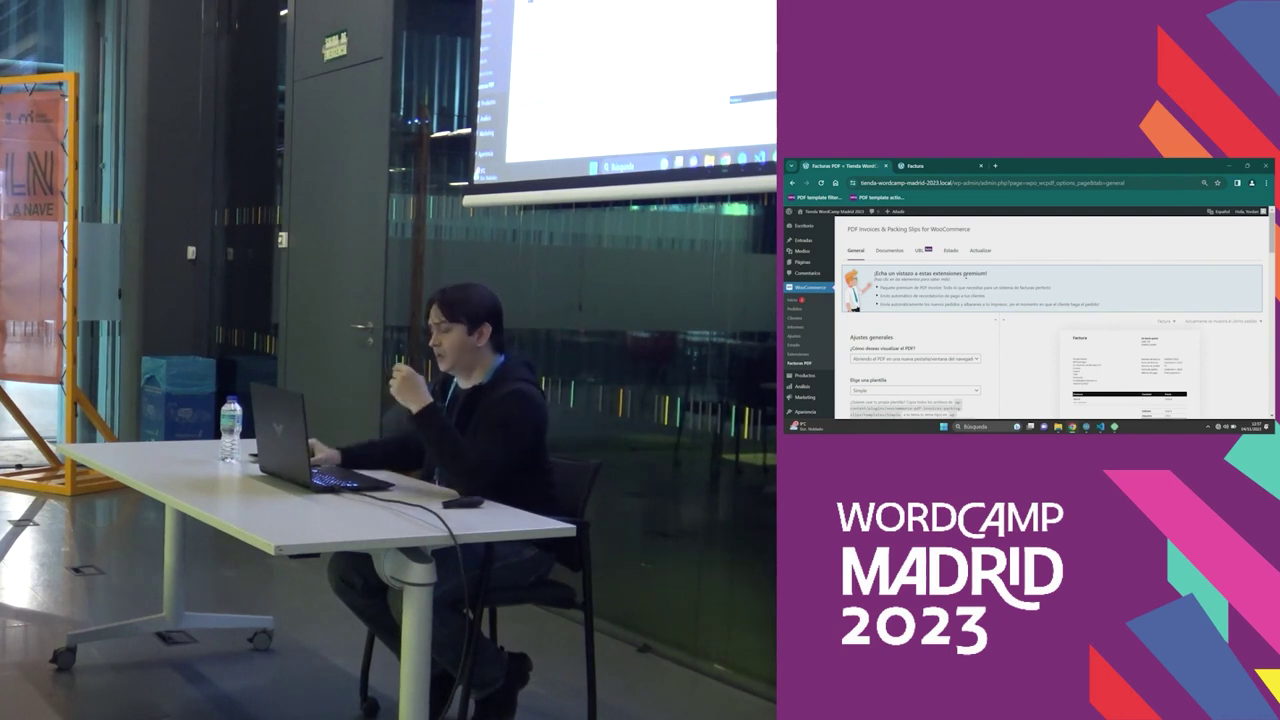
scroll(856, 368, down, 3)
scroll(856, 368, down, 5)
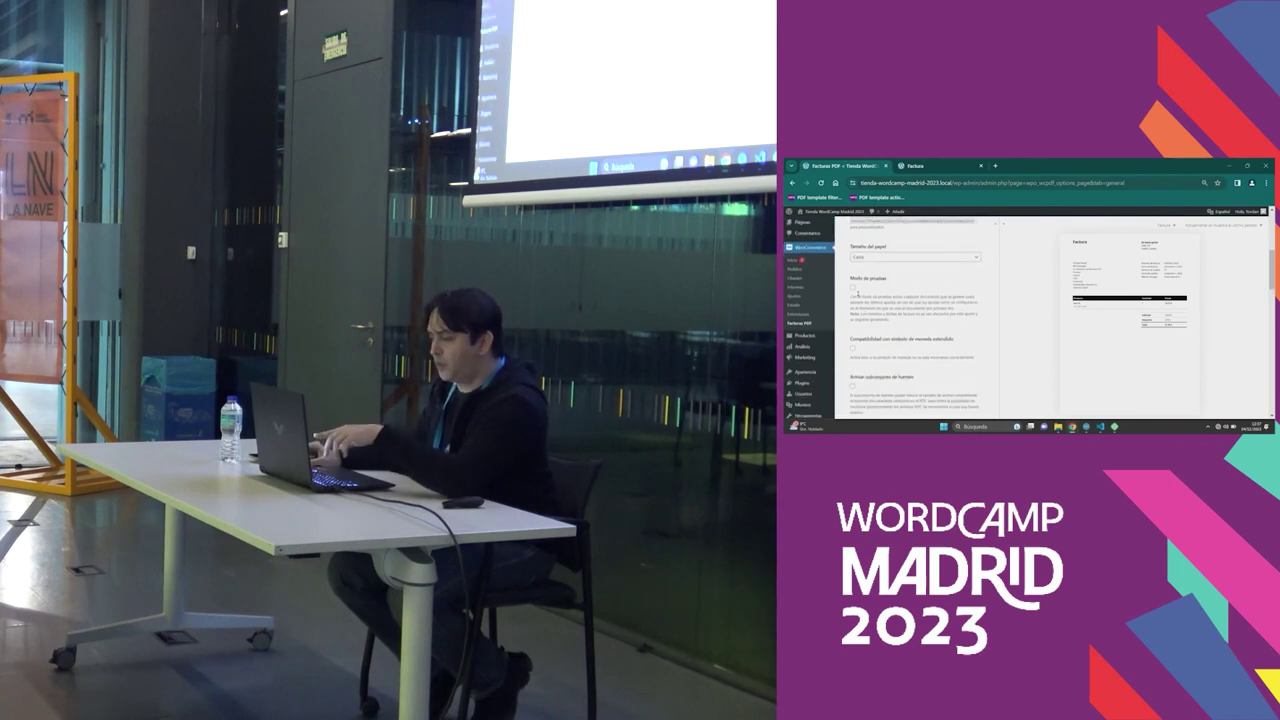
click(853, 288)
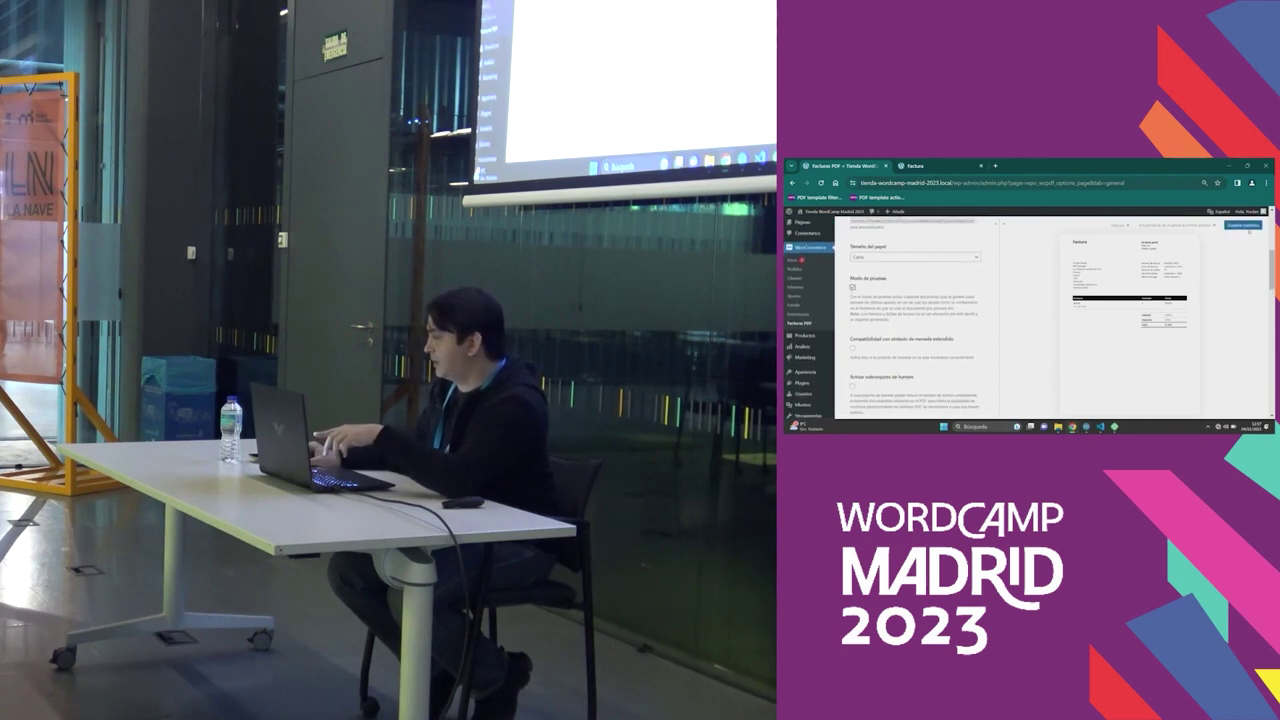
click(1245, 226)
Reload the generated Factura PDF to check its invoice number and date details, and close the PDF.
click(950, 166)
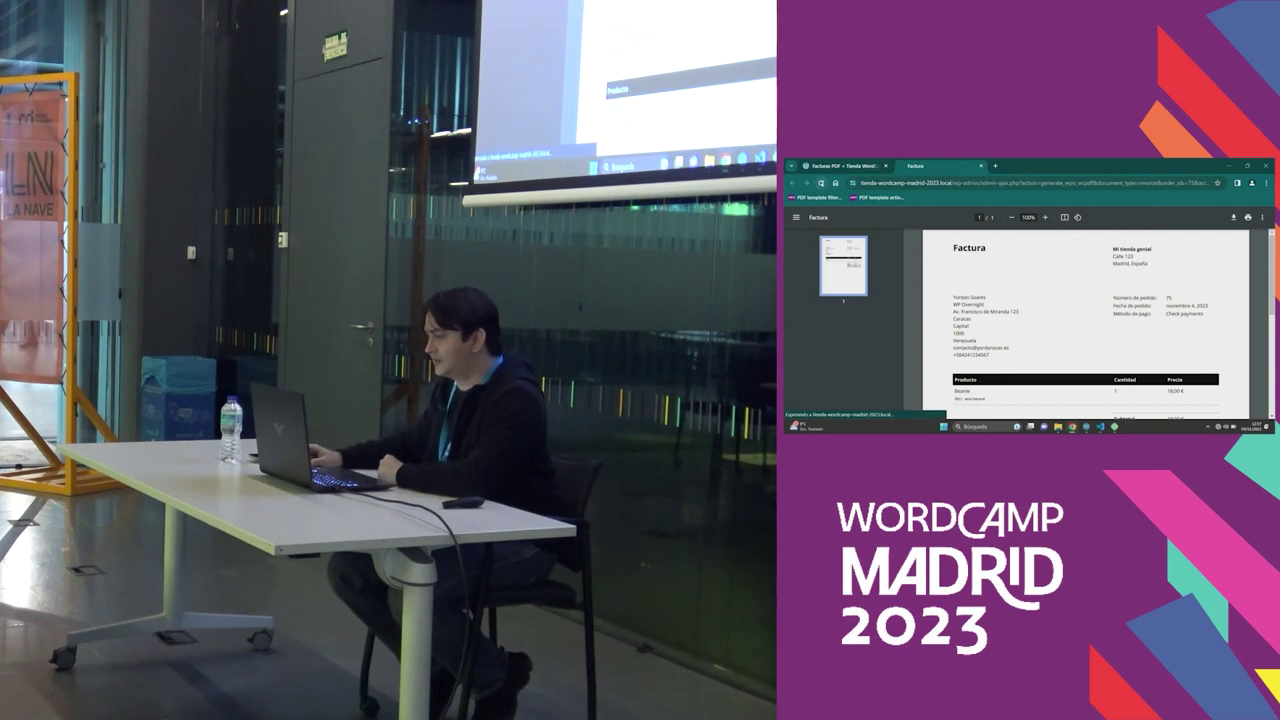
click(821, 183)
key(ctrl+0)
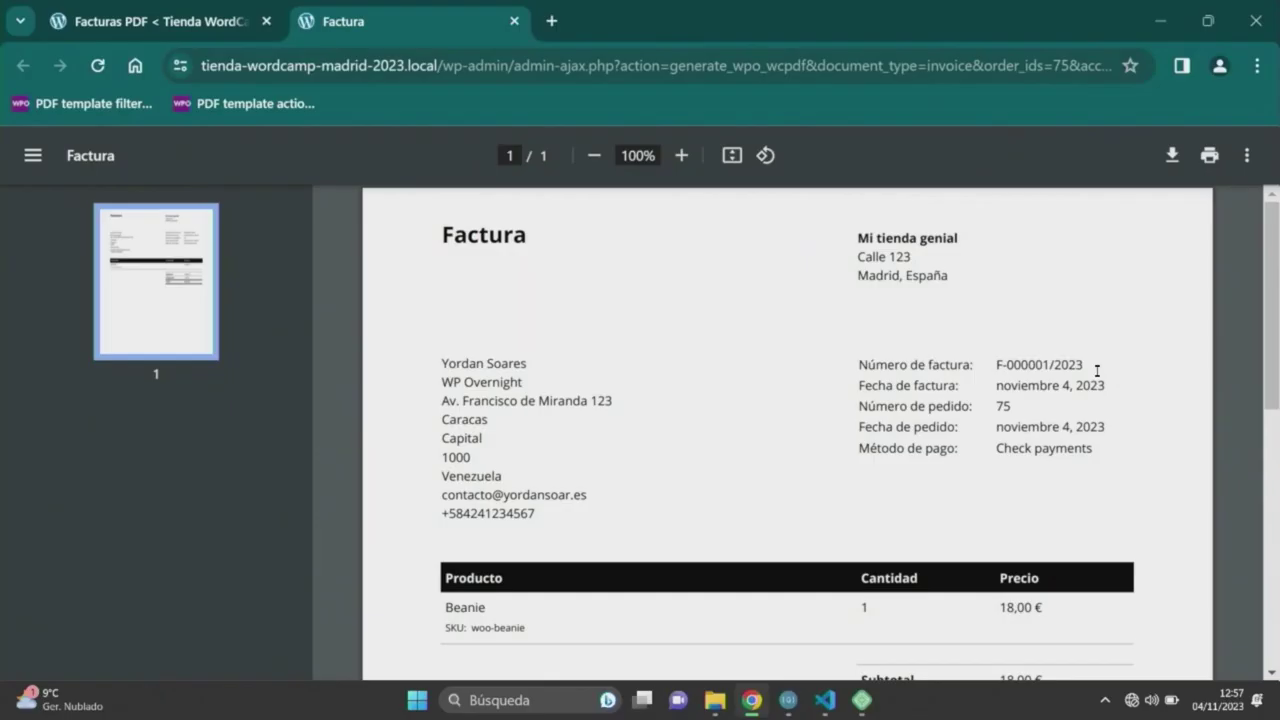
scroll(1101, 401, up, 2)
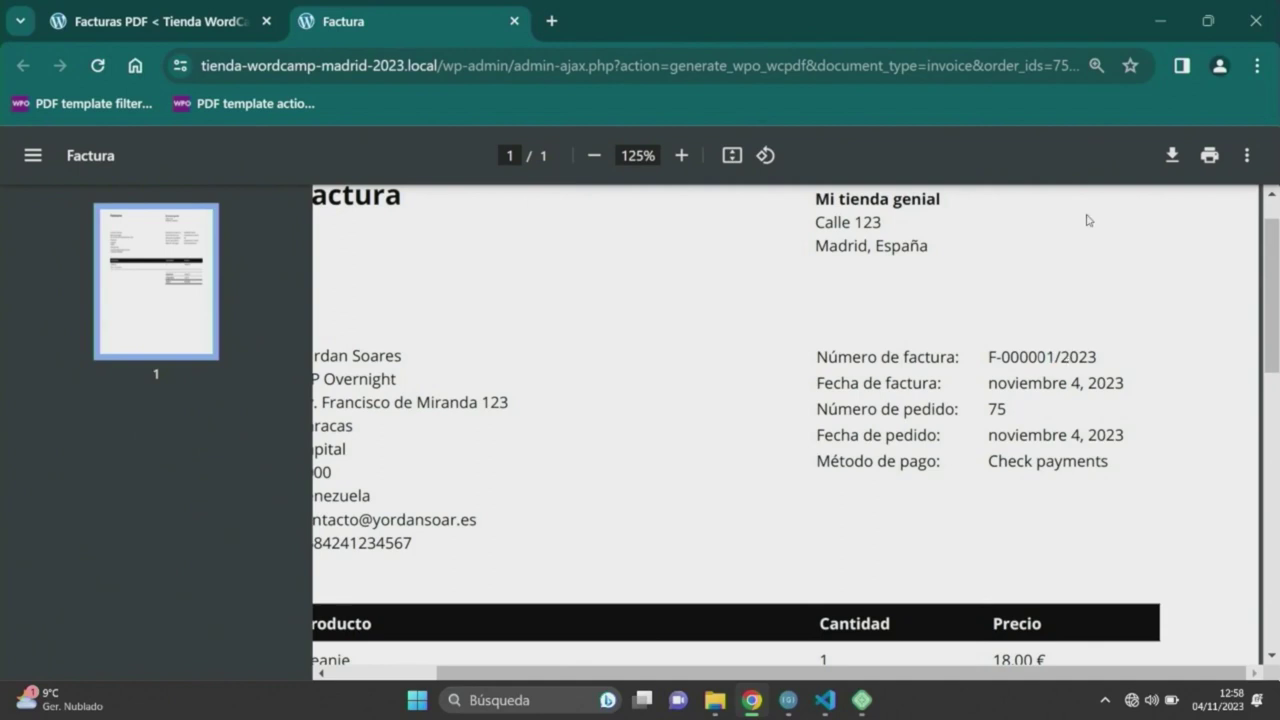
key(ctrl+w)
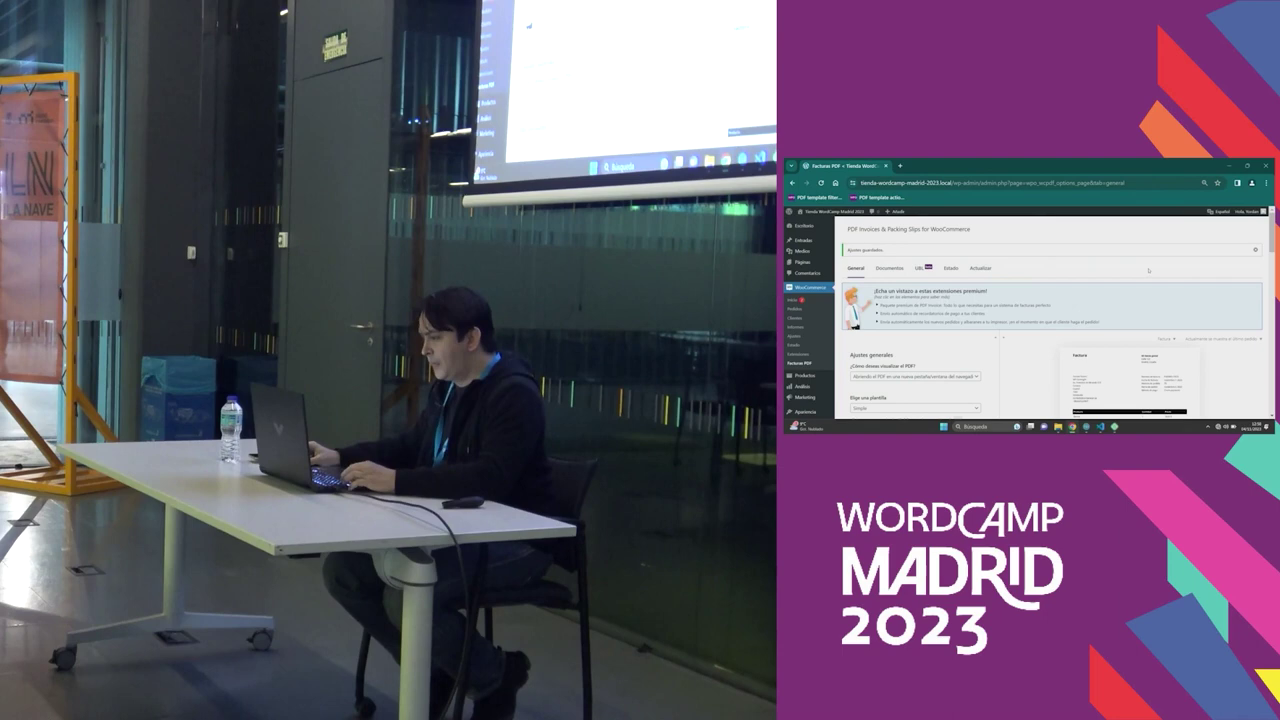
Review the plugin's General settings, from PDF display mode, template and paper size to Modo de pruebas, logo and store details.
key(alt+Tab)
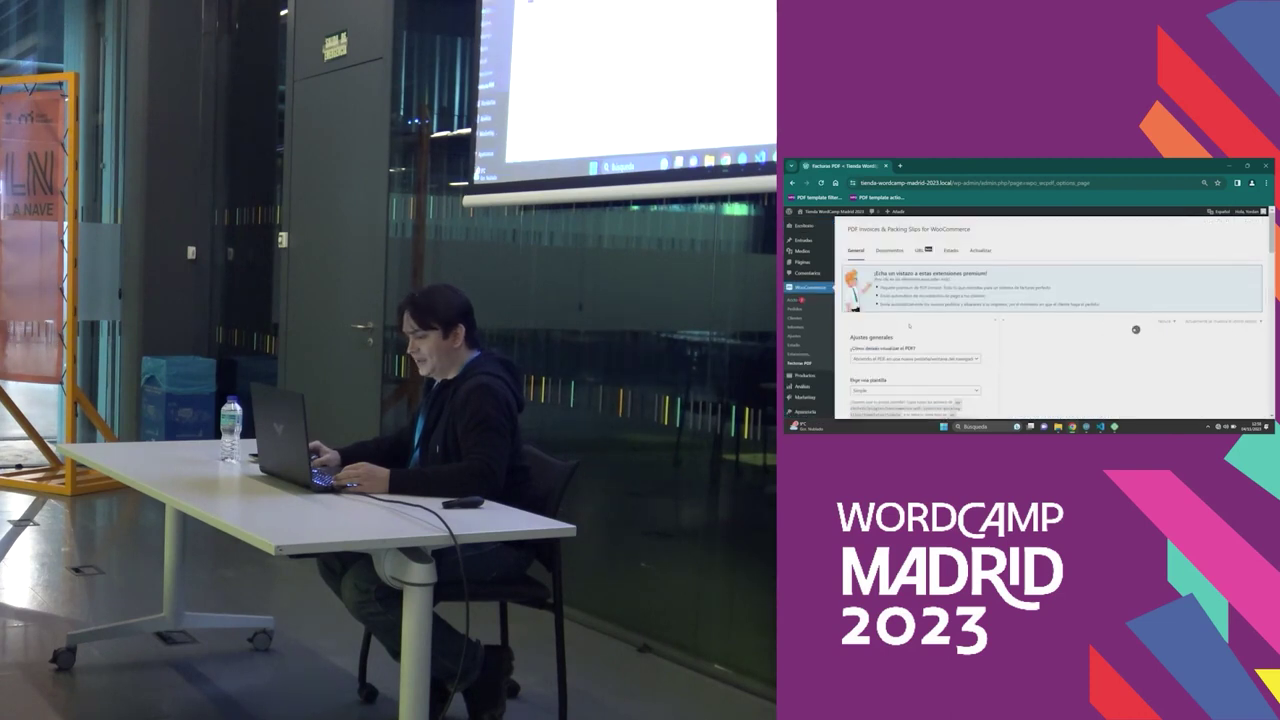
scroll(859, 366, down, 5)
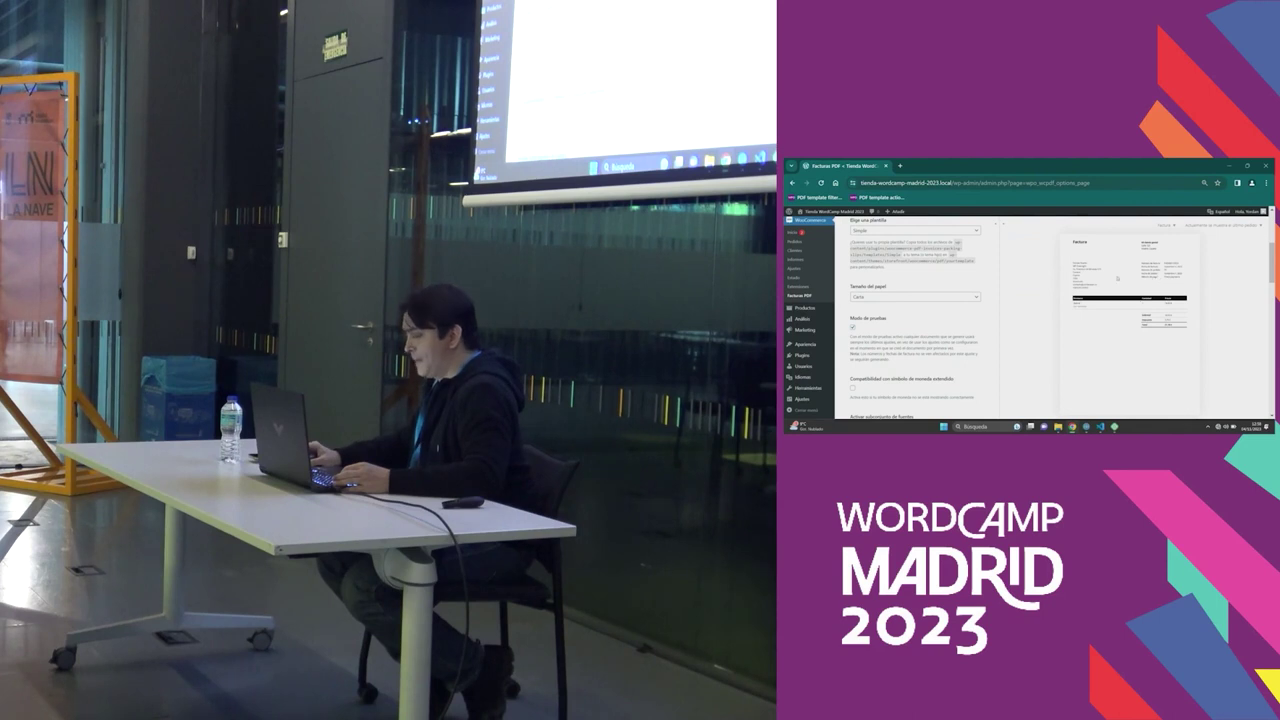
scroll(1019, 278, down, 3)
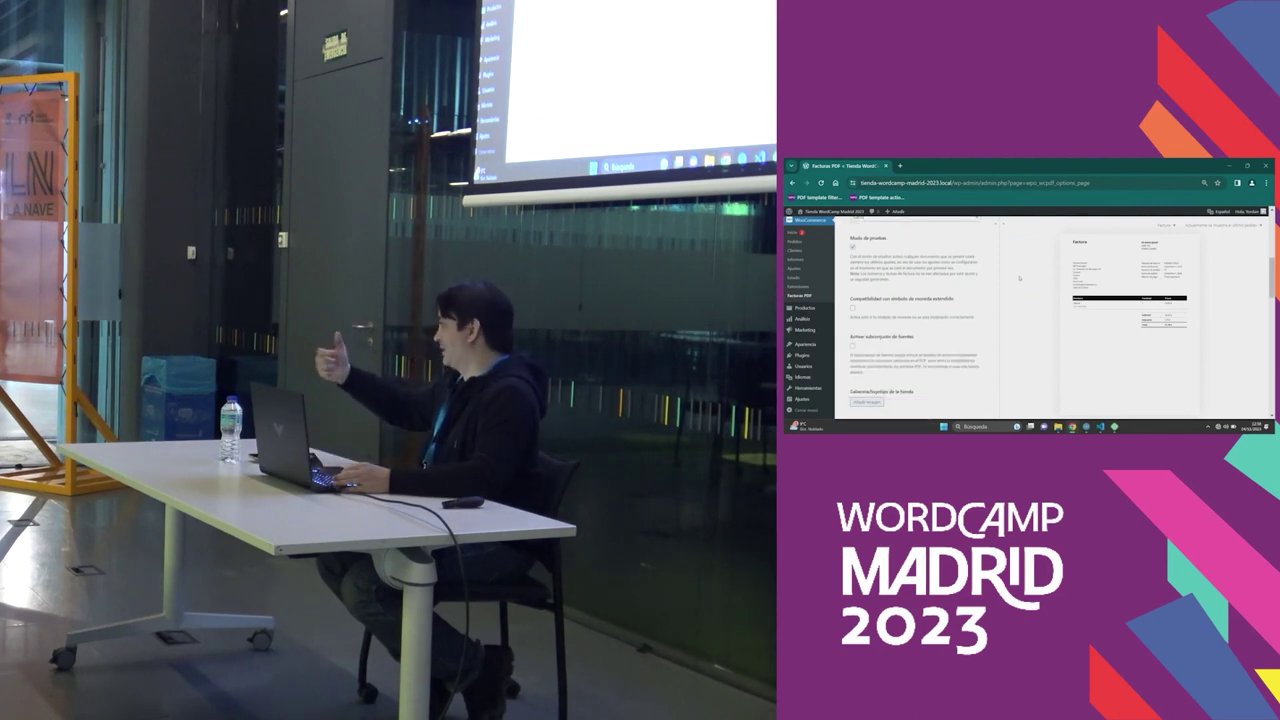
scroll(940, 284, up, 1)
scroll(940, 284, up, 3)
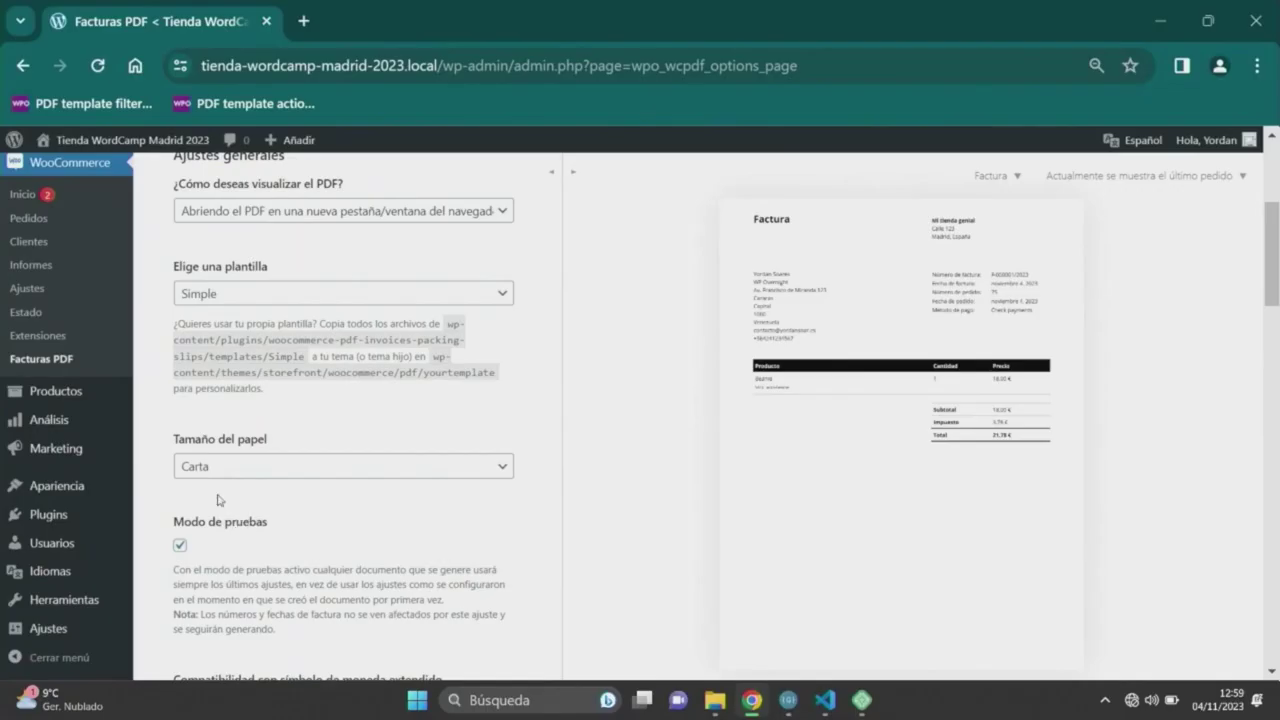
scroll(175, 311, up, 1)
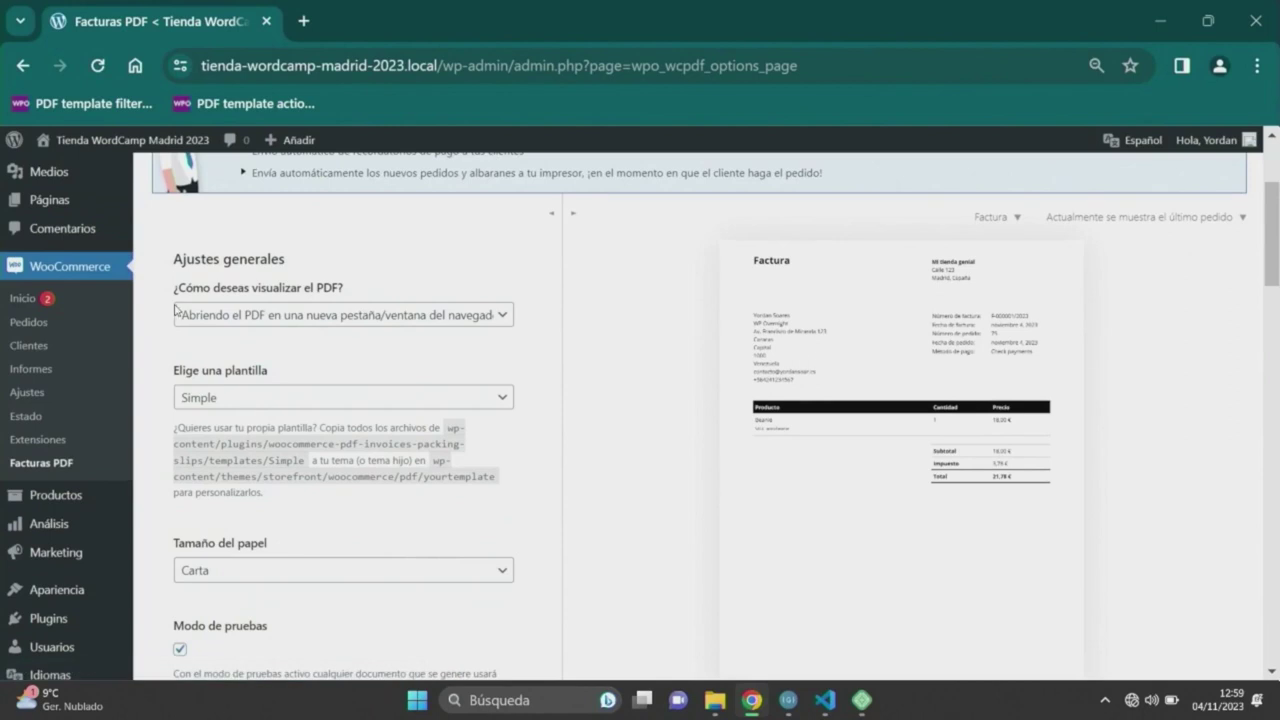
scroll(200, 305, down, 1)
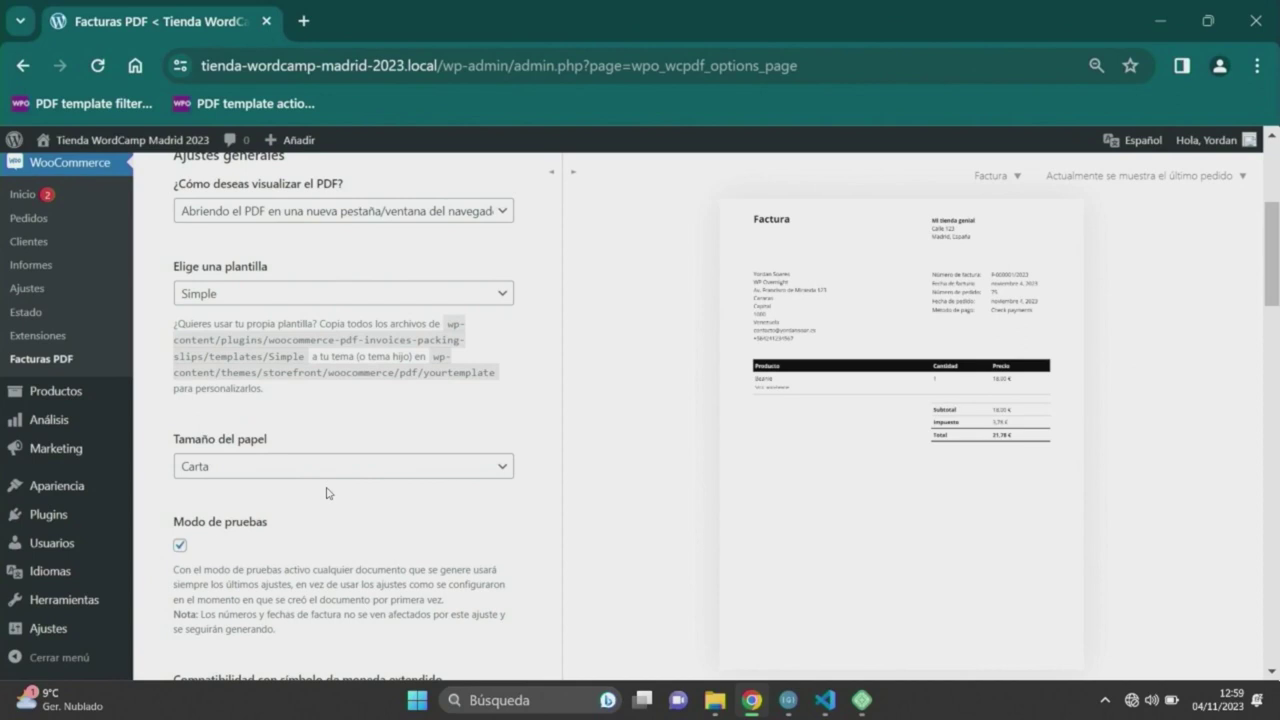
scroll(329, 493, down, 5)
scroll(338, 500, down, 2)
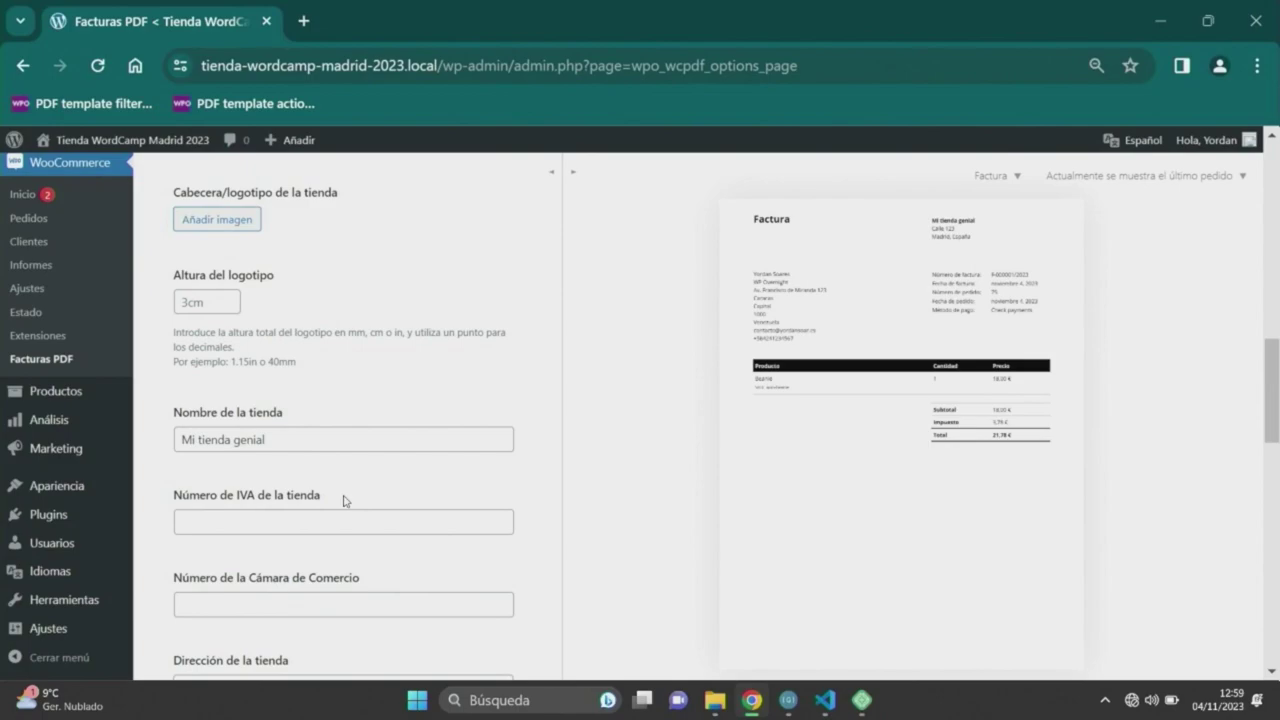
scroll(343, 500, up, 10)
Try the Usar siempre los ajustes más actuales option in the Factura document settings and clear it again without saving.
click(276, 240)
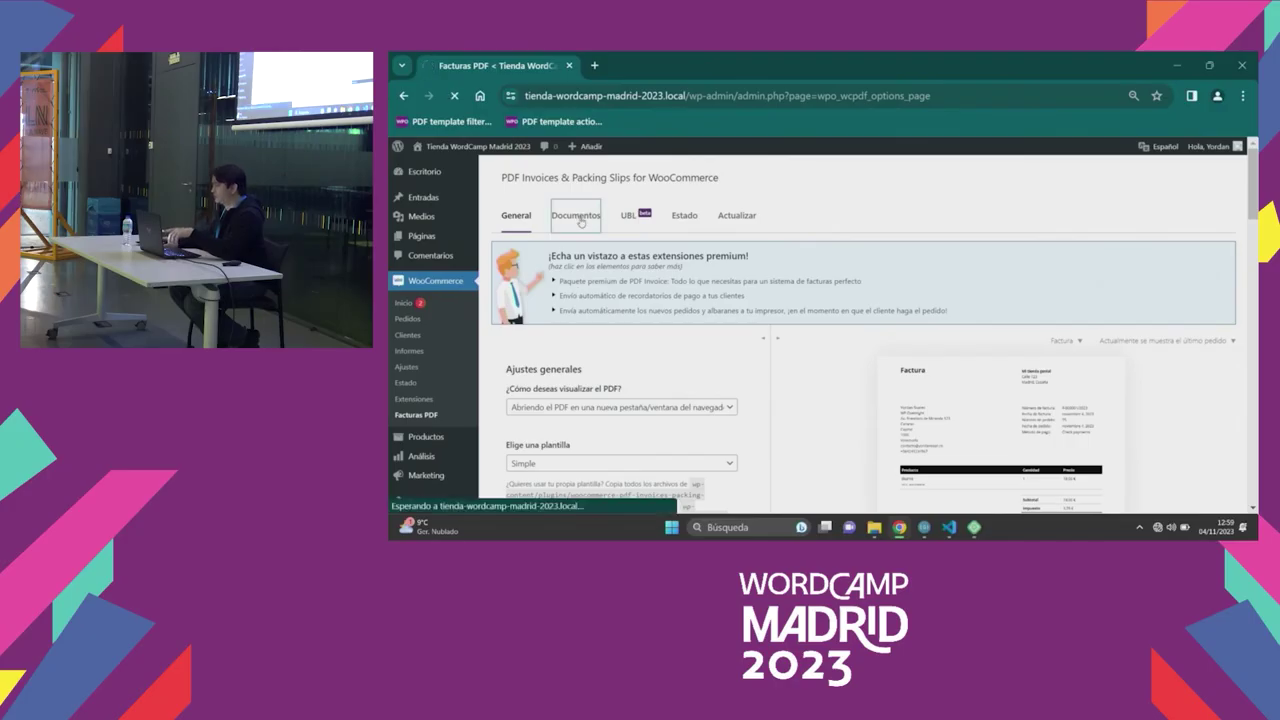
scroll(590, 240, down, 5)
scroll(594, 249, down, 10)
scroll(597, 252, down, 3)
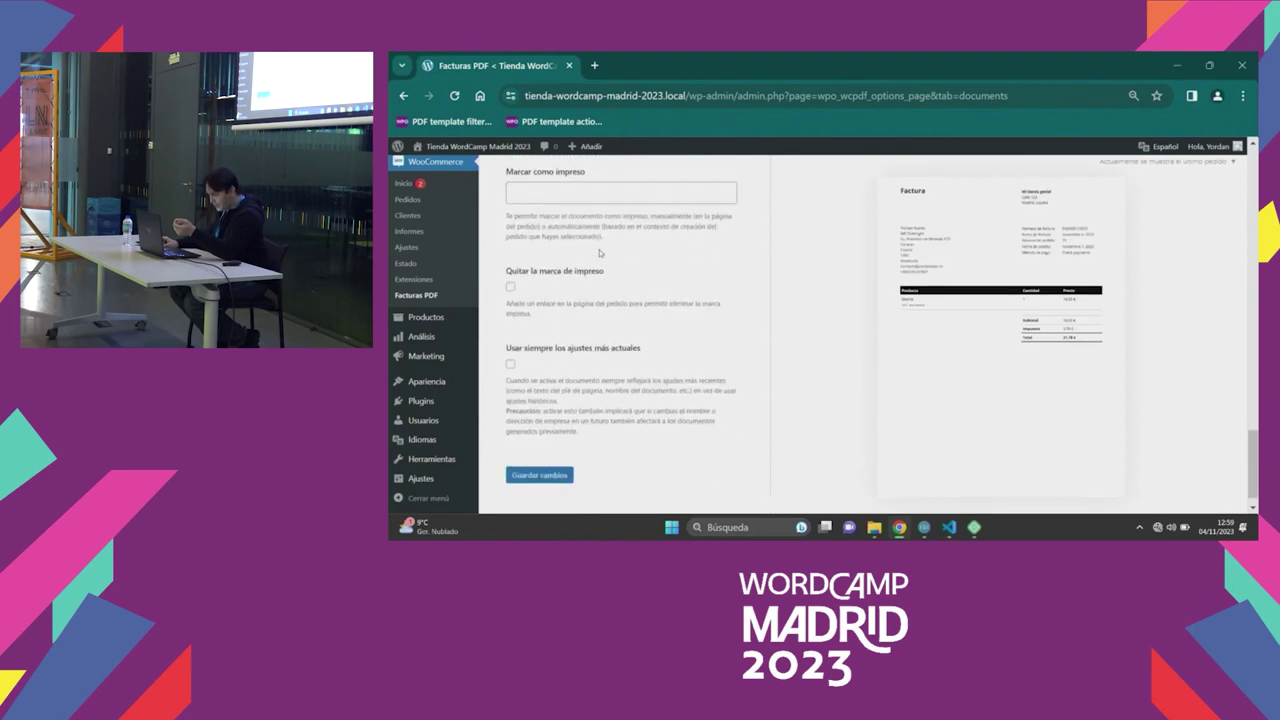
click(510, 344)
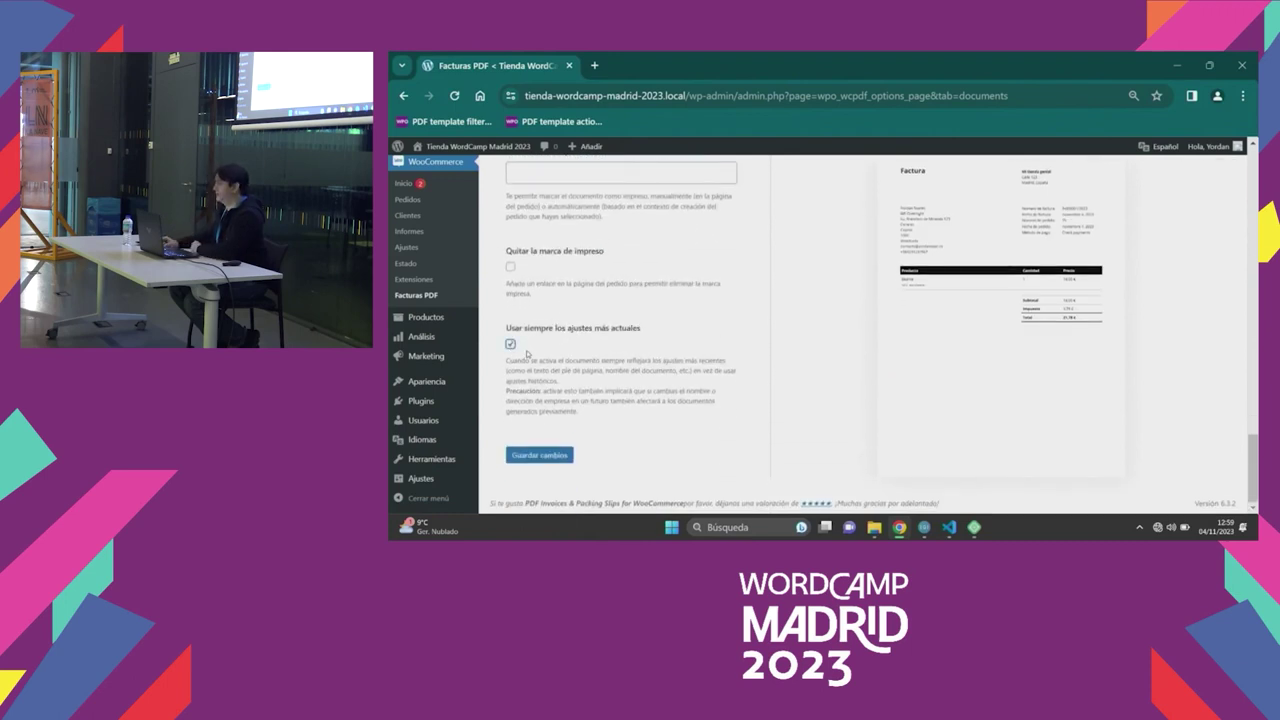
click(511, 344)
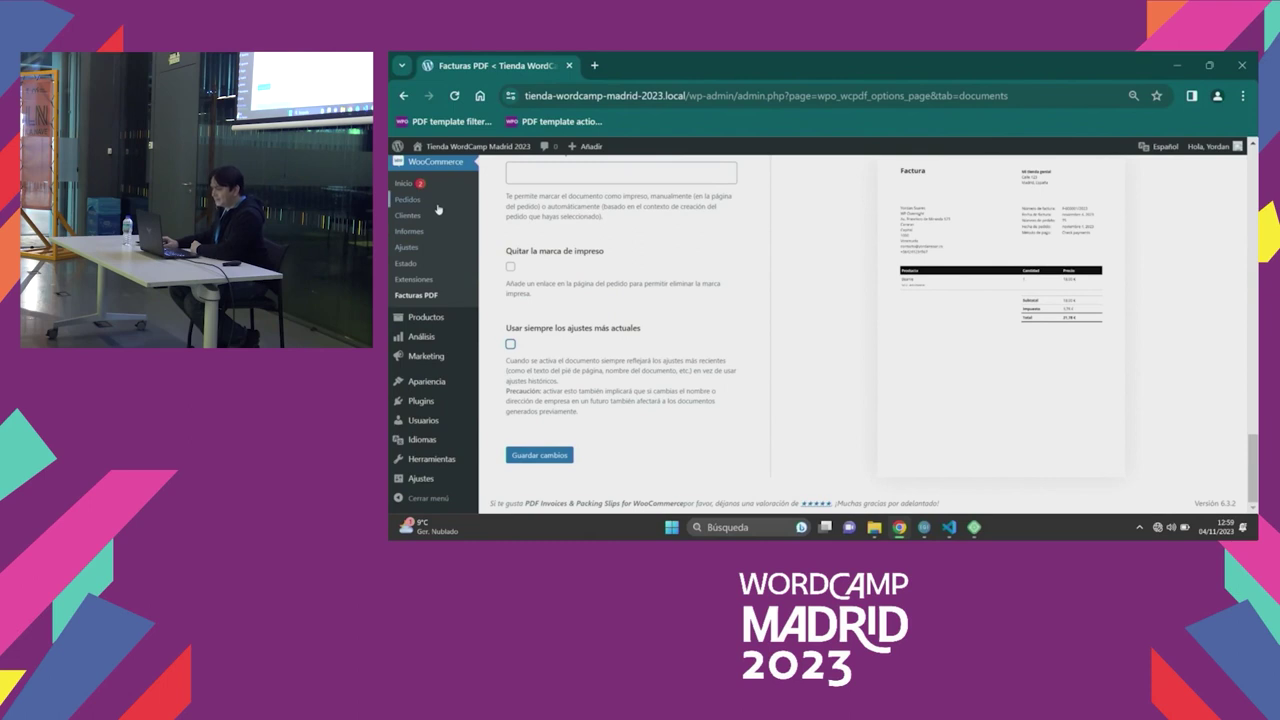
Open the on-hold order and examine the Factura number, date and notes under Datos del documento en PDF.
click(438, 205)
click(547, 311)
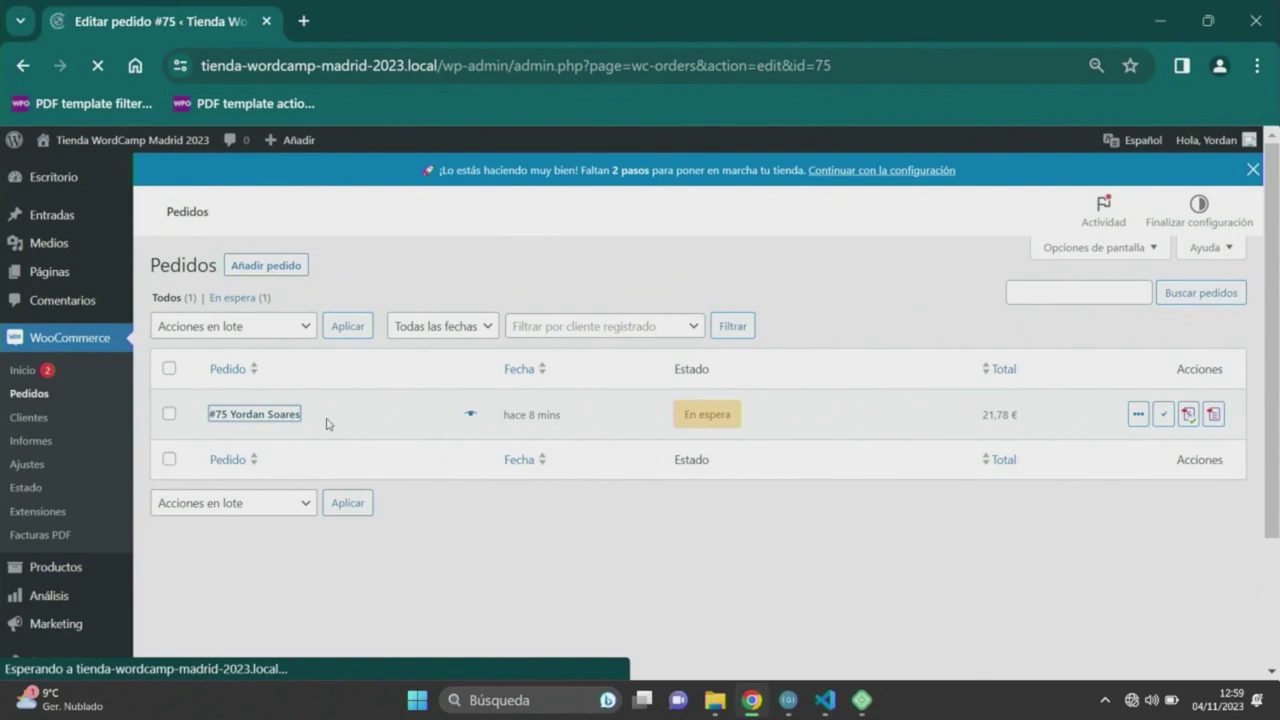
scroll(1270, 305, down, 2)
scroll(1270, 305, down, 1)
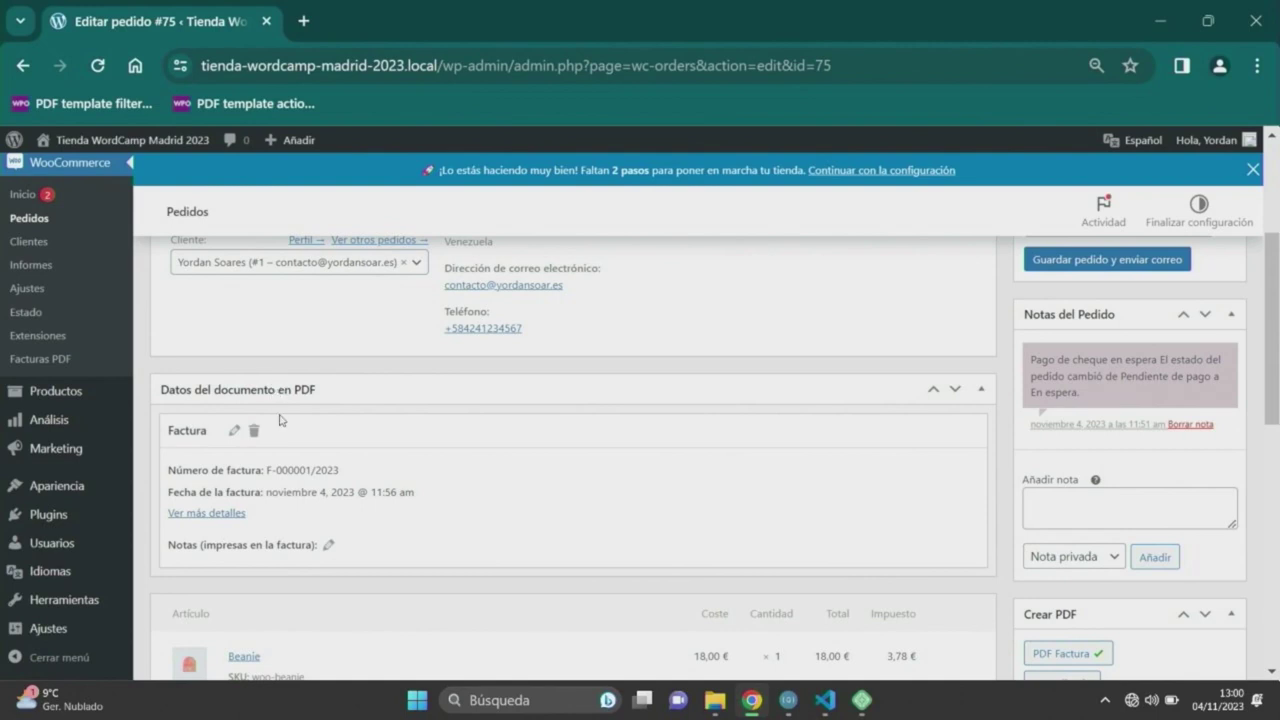
click(328, 545)
click(315, 611)
drag(268, 472, 364, 476)
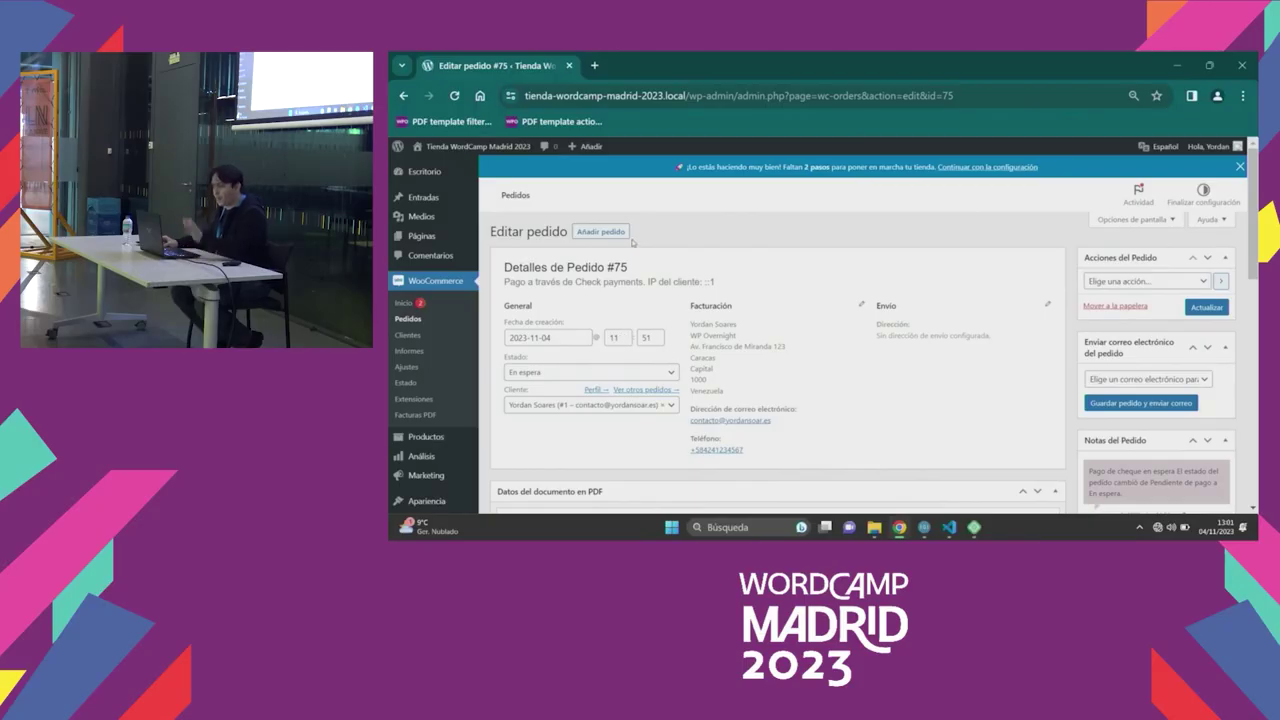
Minimise the browser and Local windows, and show the site's public folder in a maximised File Explorer window.
click(874, 528)
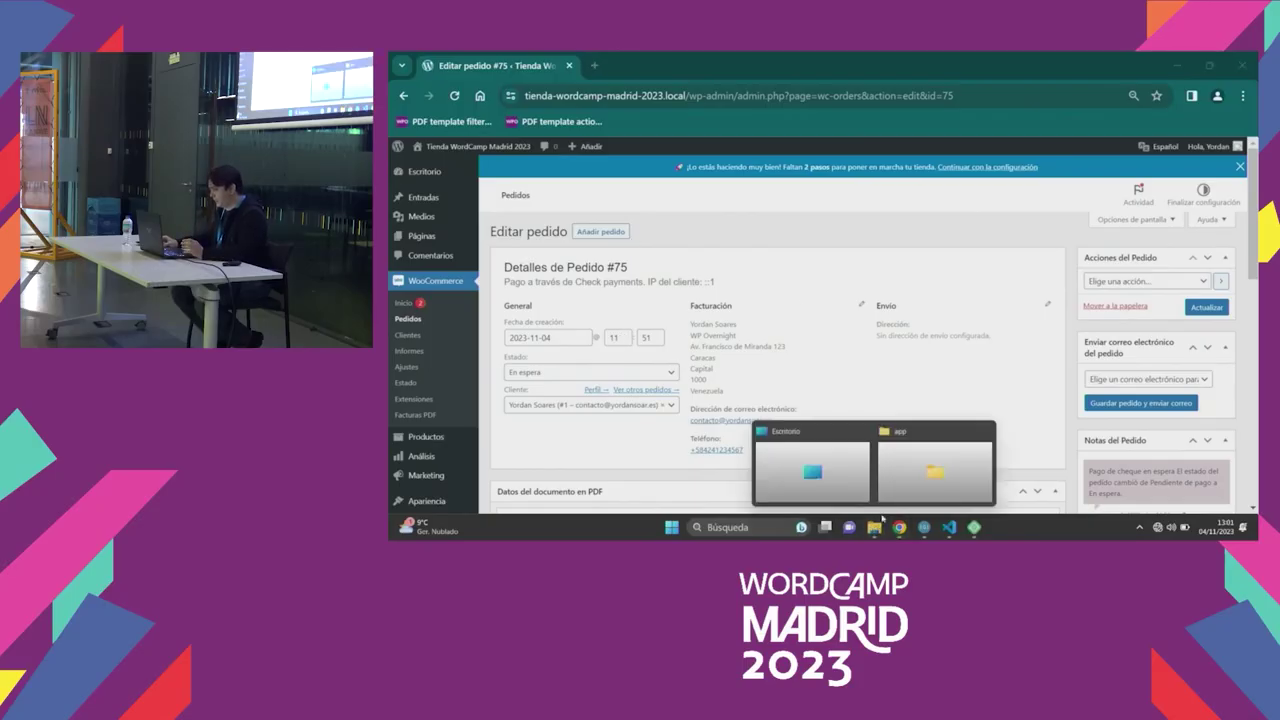
click(945, 460)
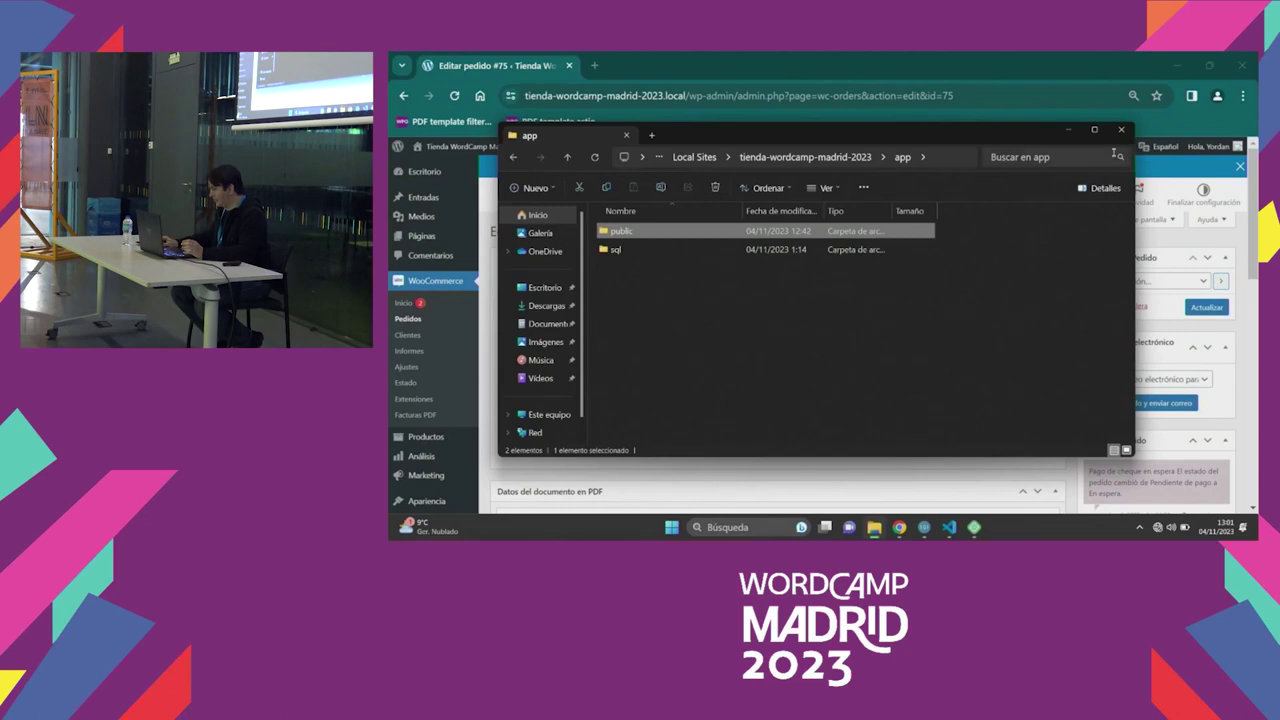
click(1068, 129)
click(1177, 65)
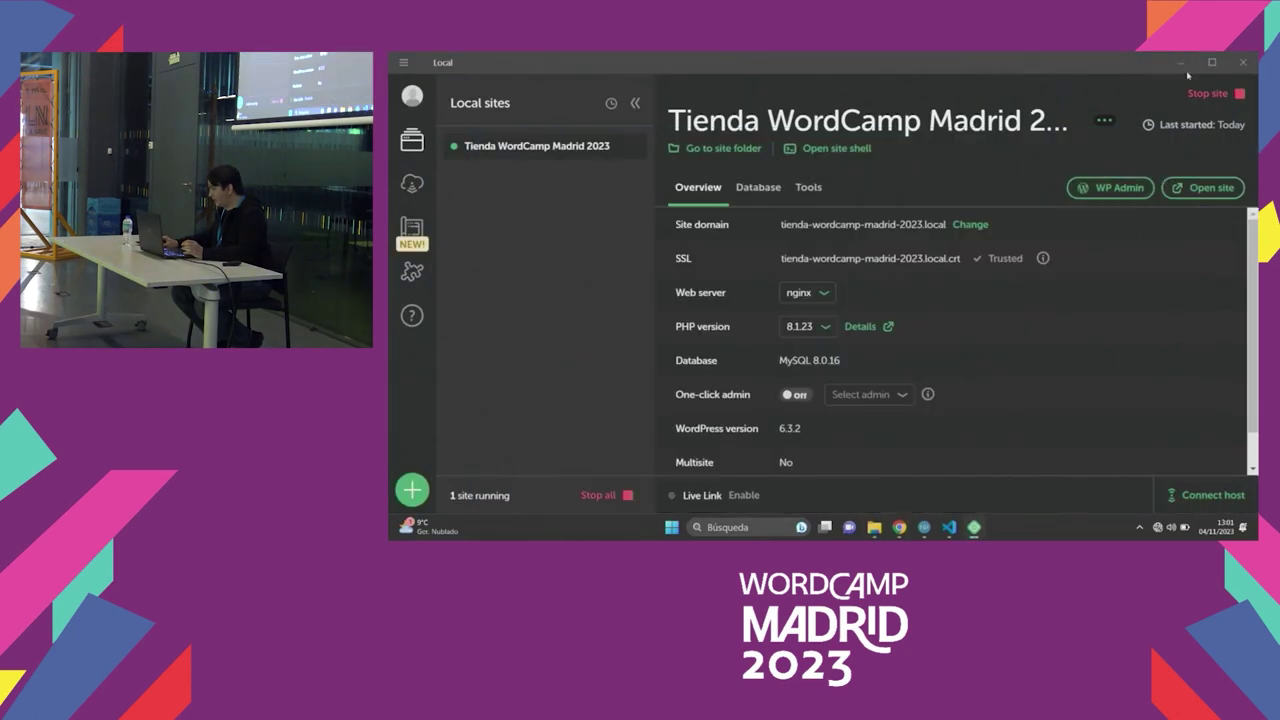
click(1181, 63)
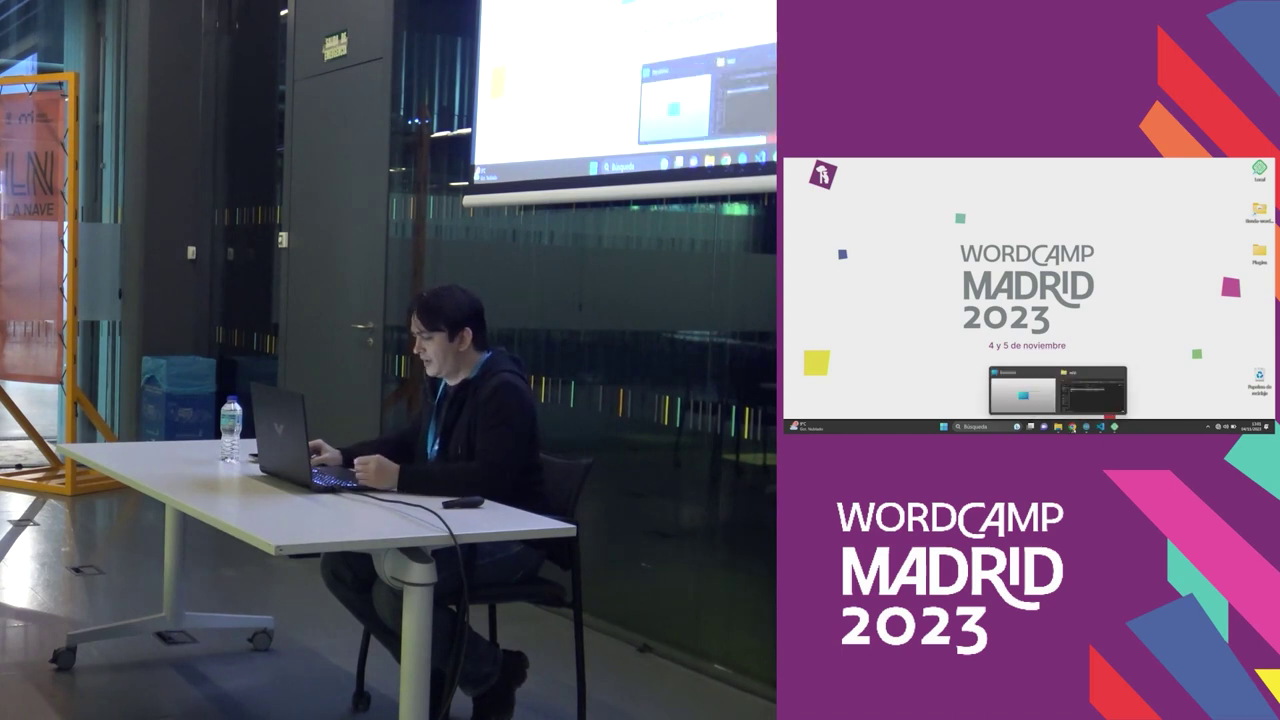
key(alt+Tab)
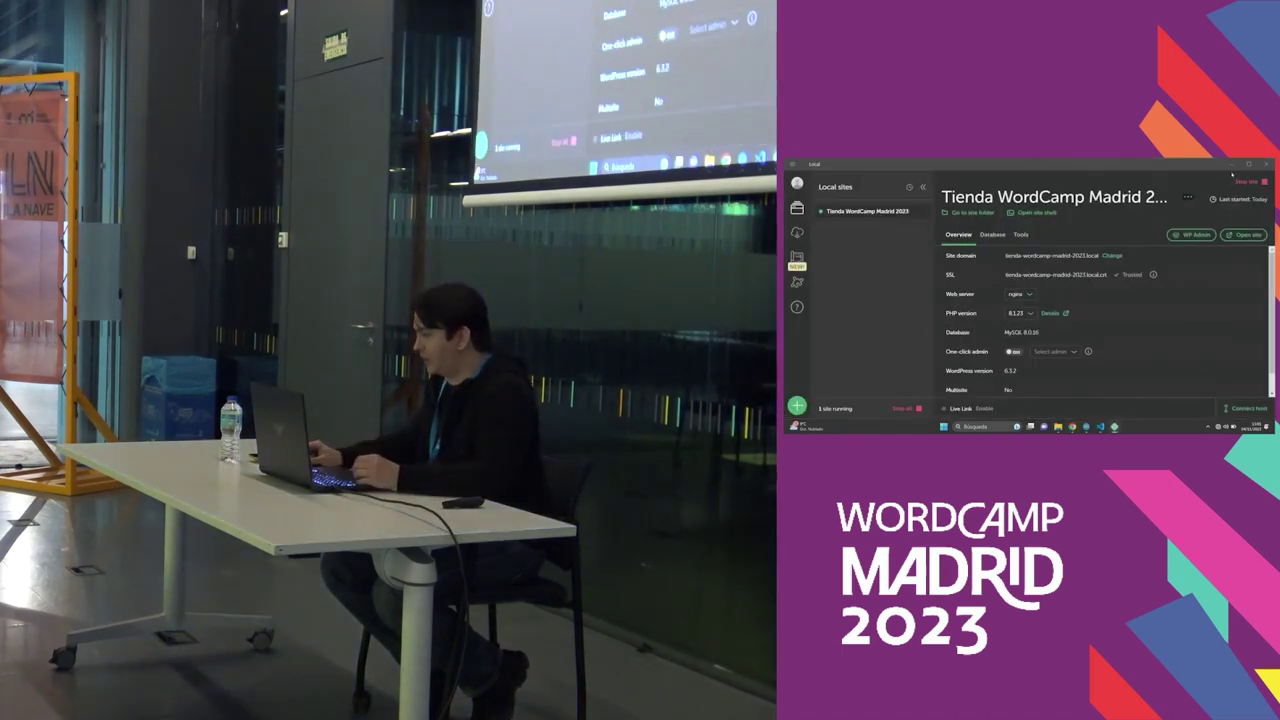
click(1234, 166)
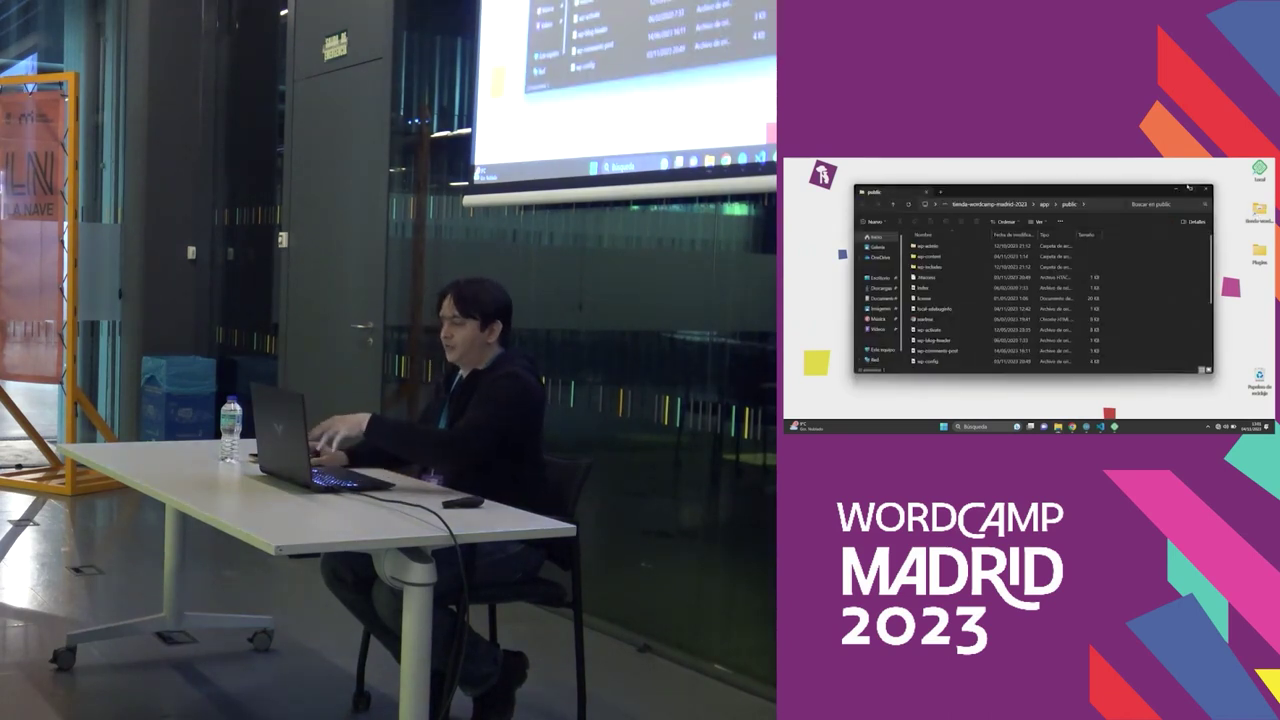
click(1189, 187)
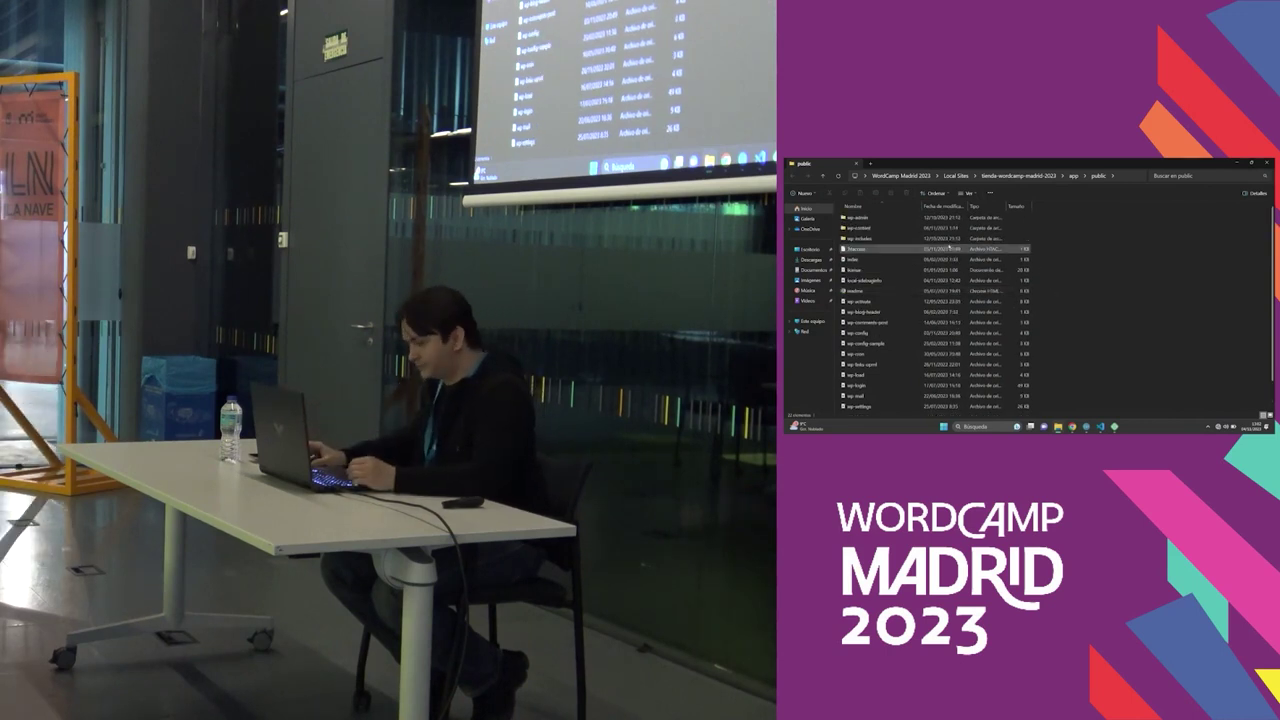
Open the woocommerce-pdf-invoices-packing-slips folder inside wp-content/plugins.
click(860, 228)
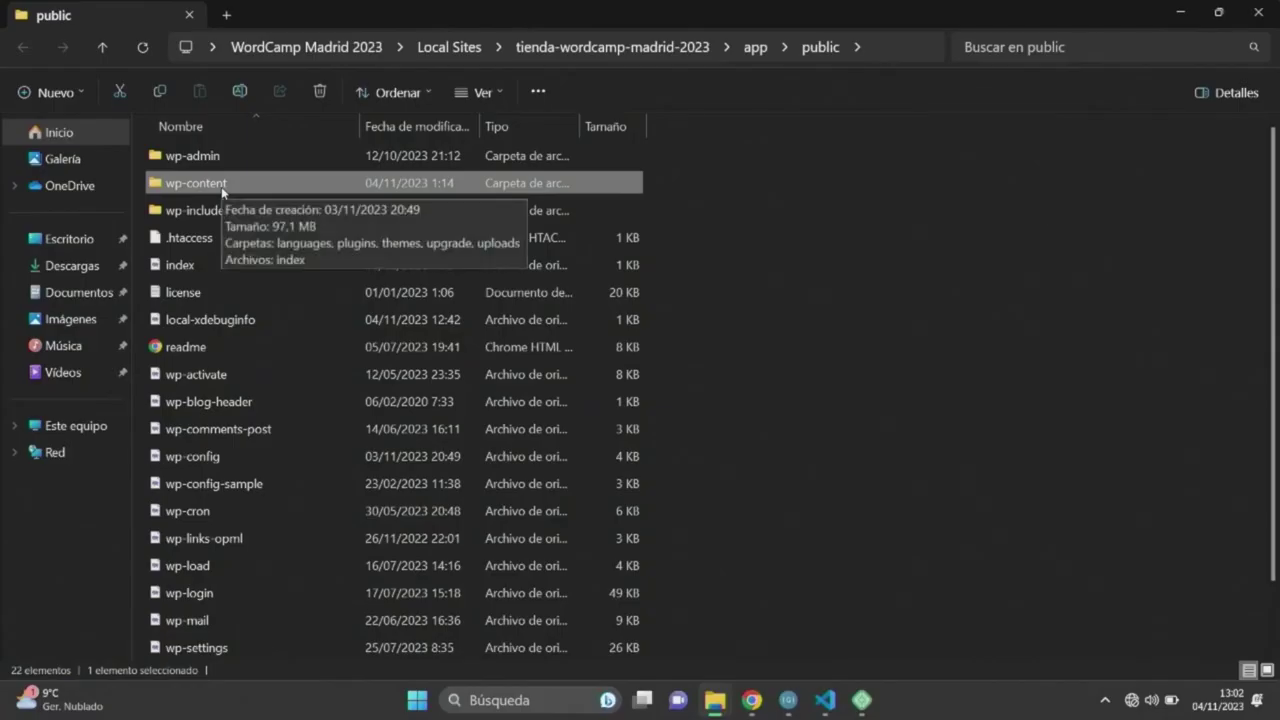
double_click(230, 186)
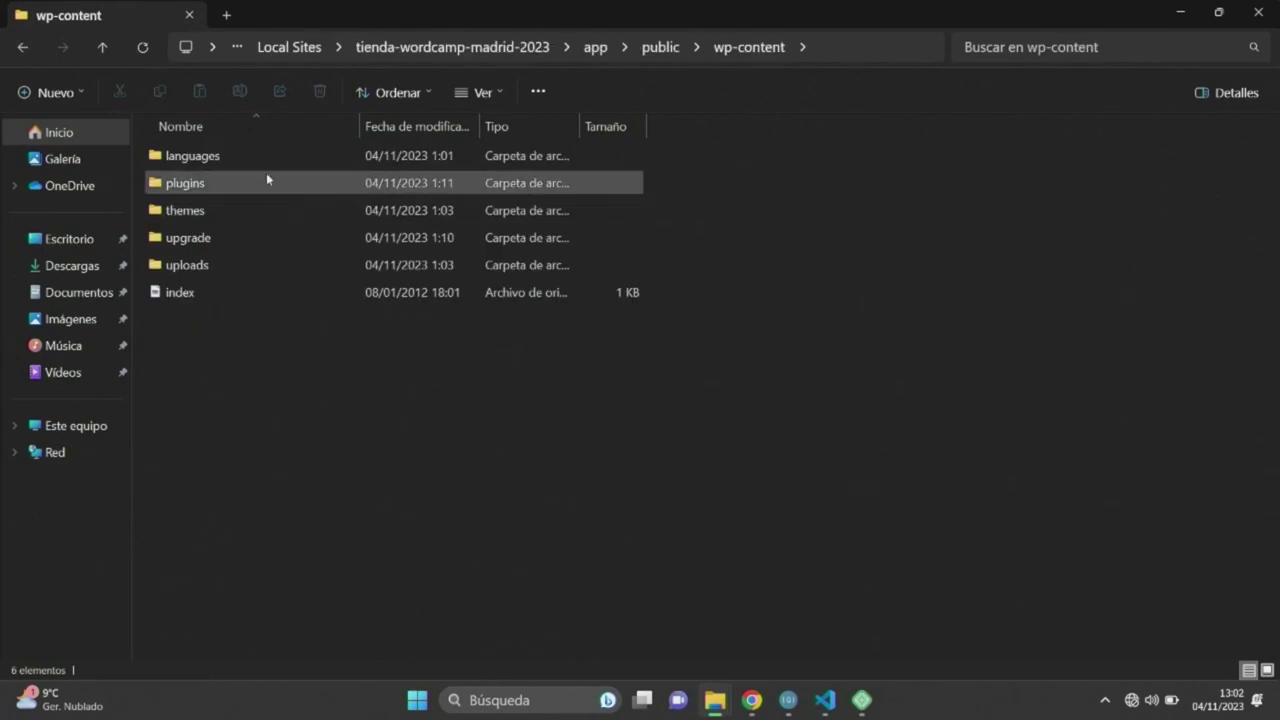
double_click(206, 186)
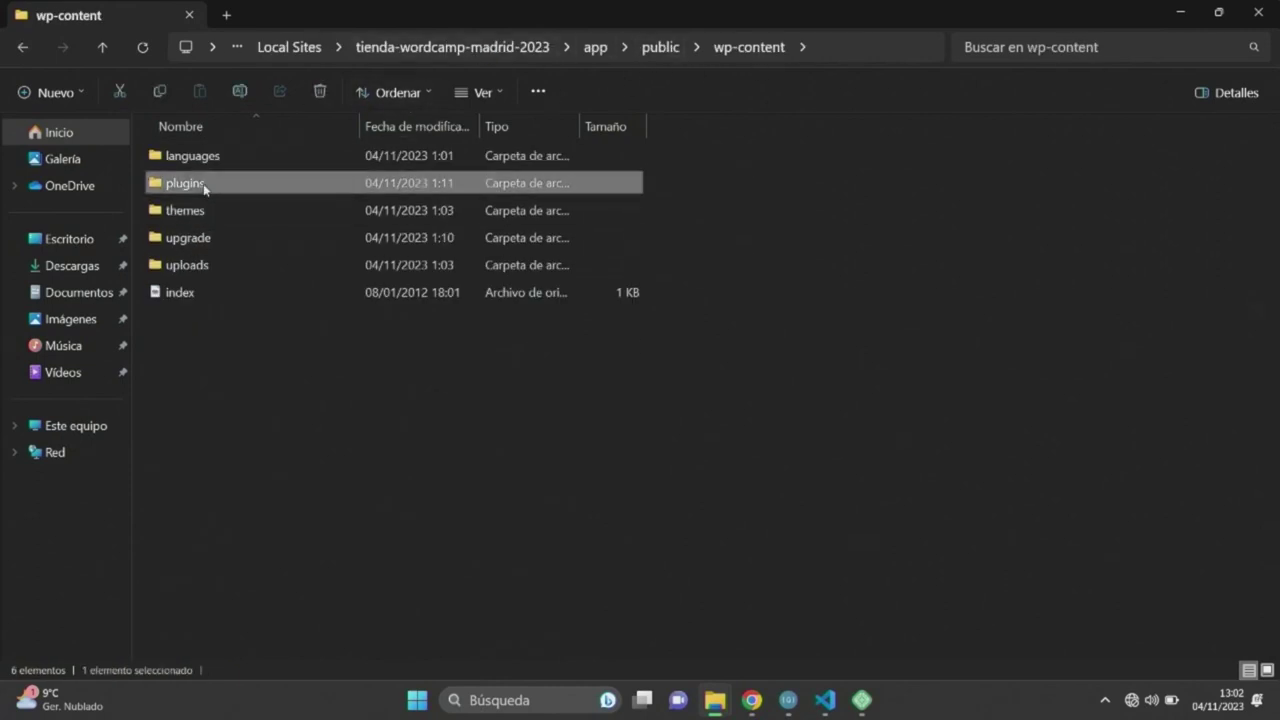
double_click(360, 124)
click(362, 218)
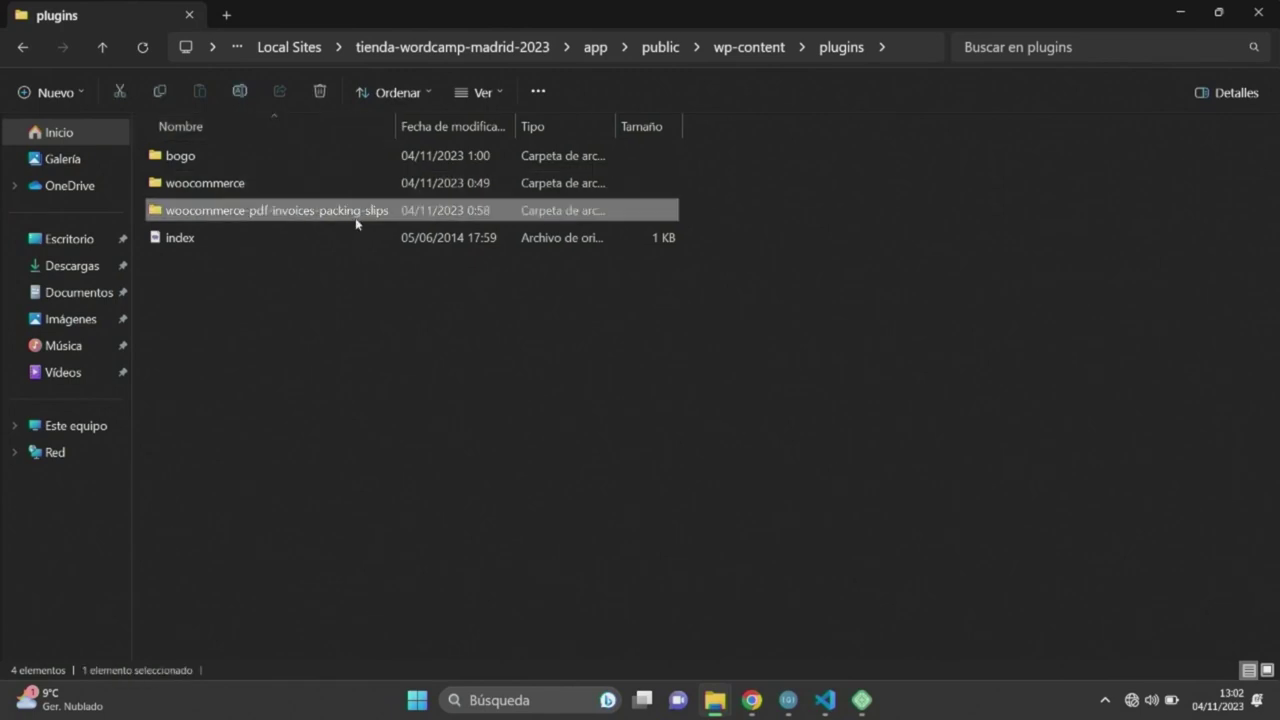
double_click(356, 212)
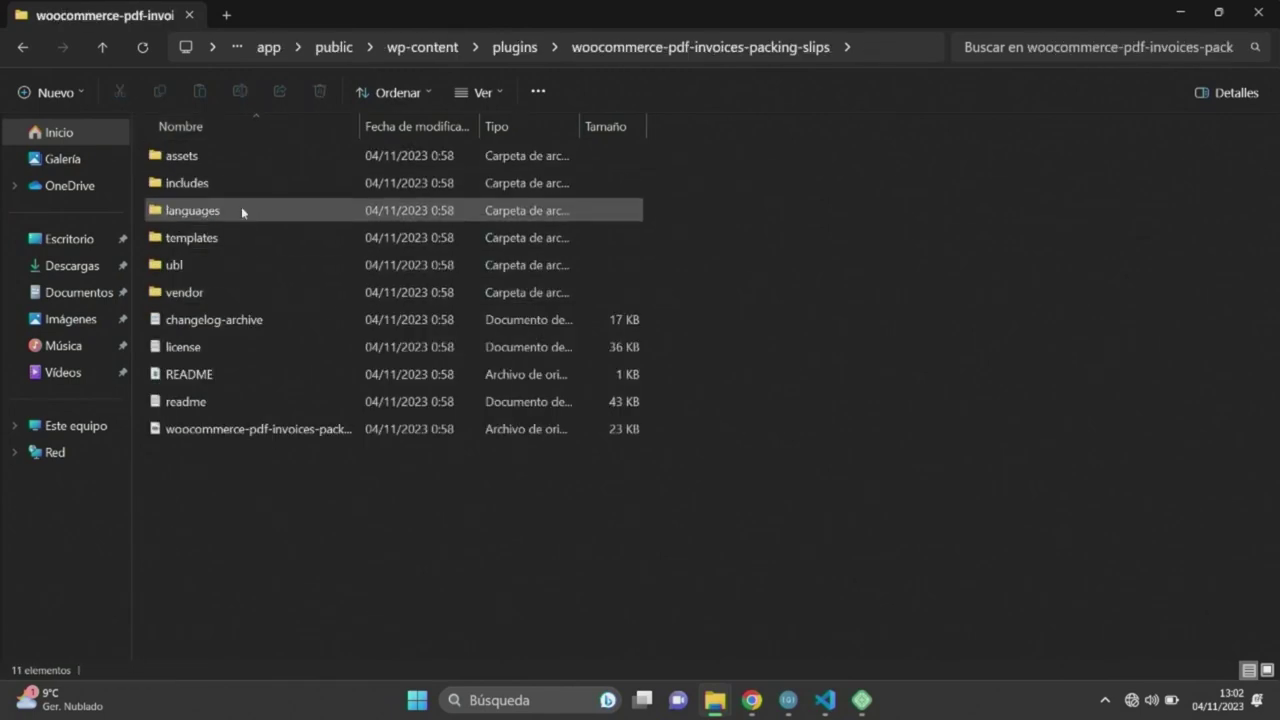
Open the plugin's templates folder and select the Simple template folder.
click(265, 240)
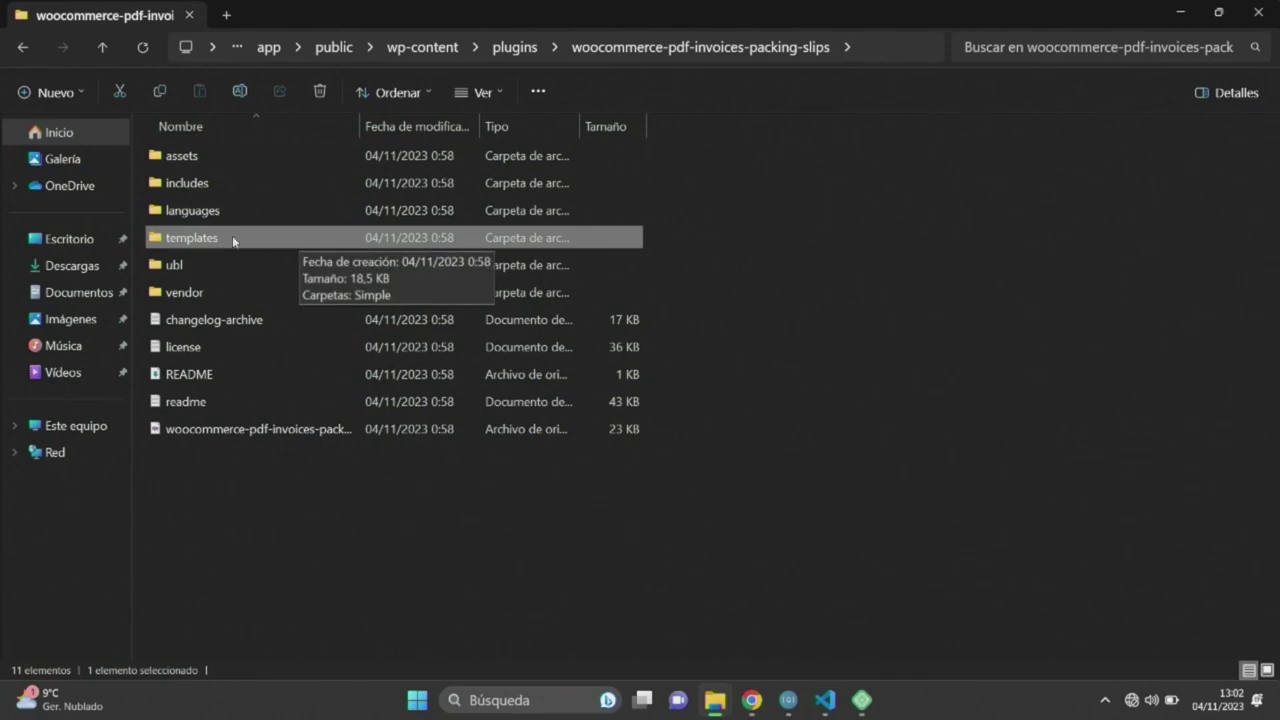
click(254, 246)
double_click(269, 243)
click(196, 164)
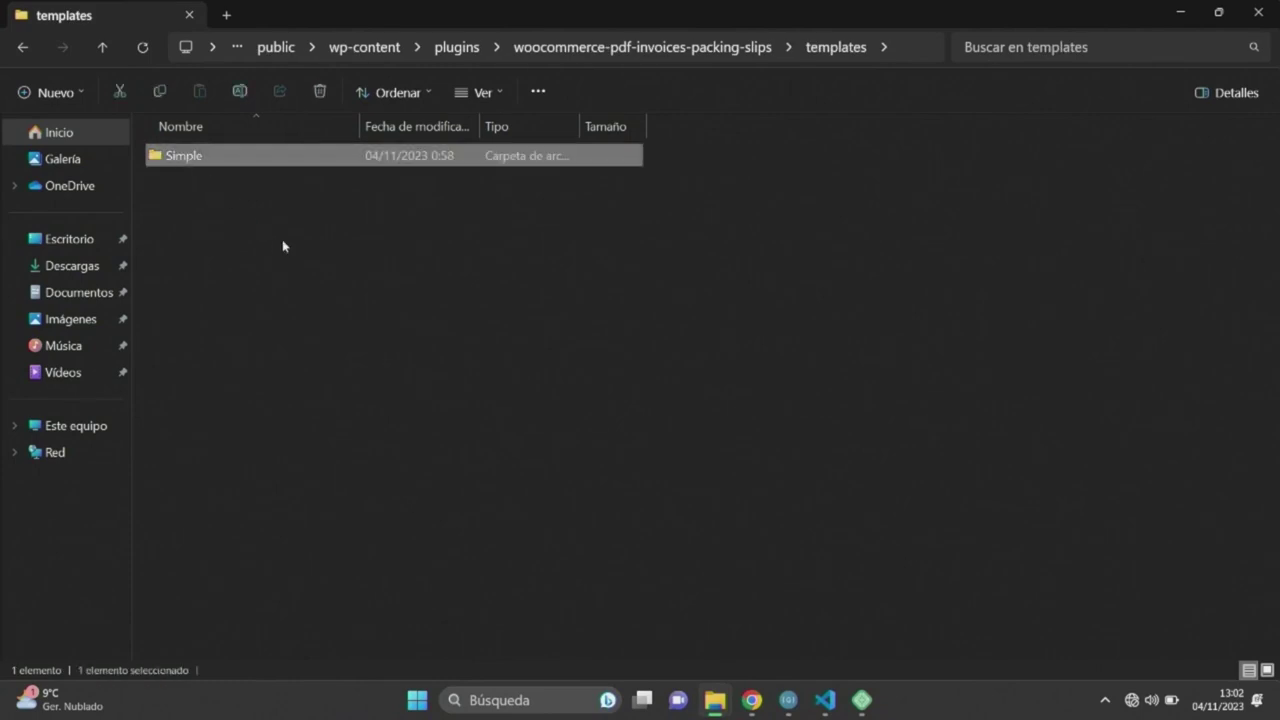
Copy the plugin's Simple template folder and open the storefront folder inside wp-content/themes.
key(ctrl+c)
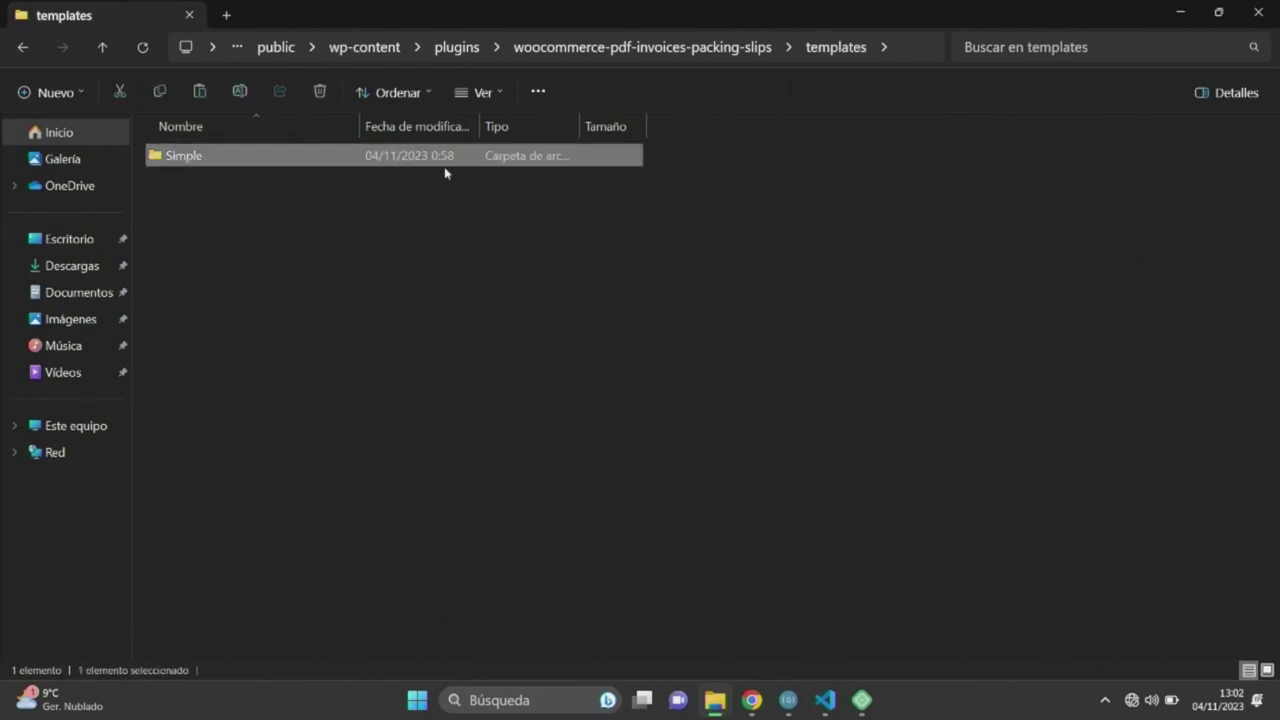
click(380, 48)
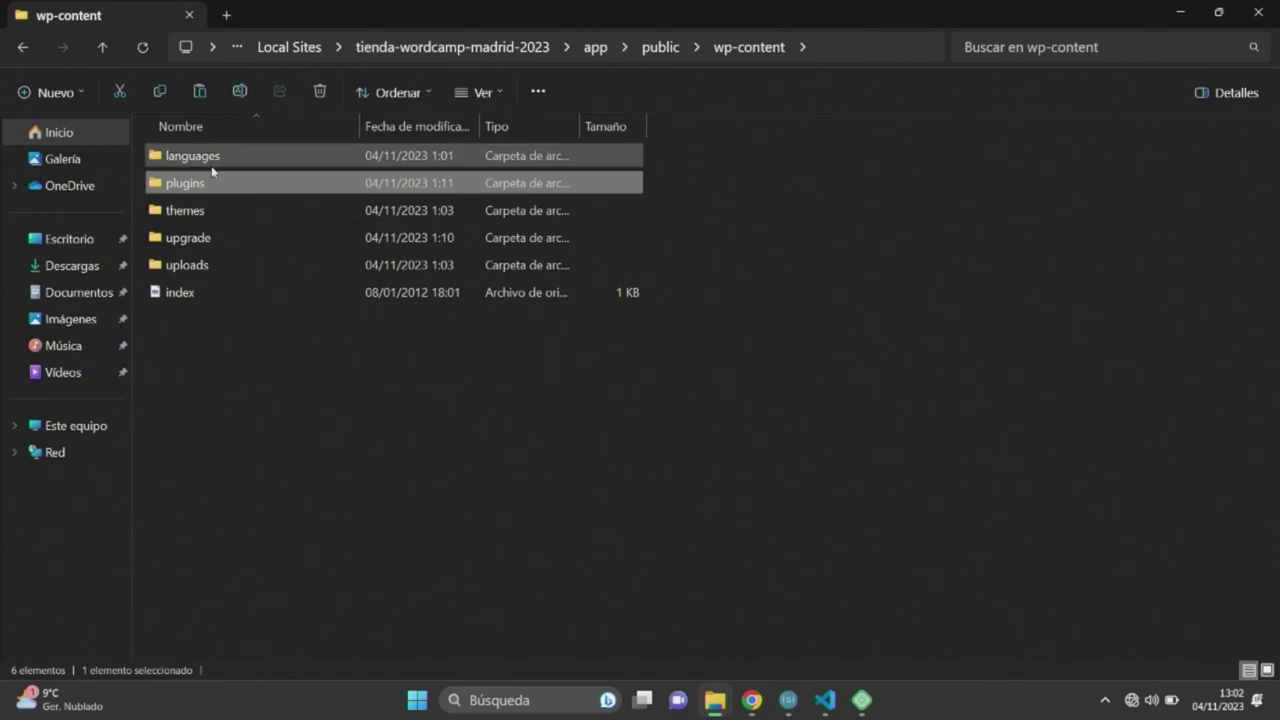
click(211, 211)
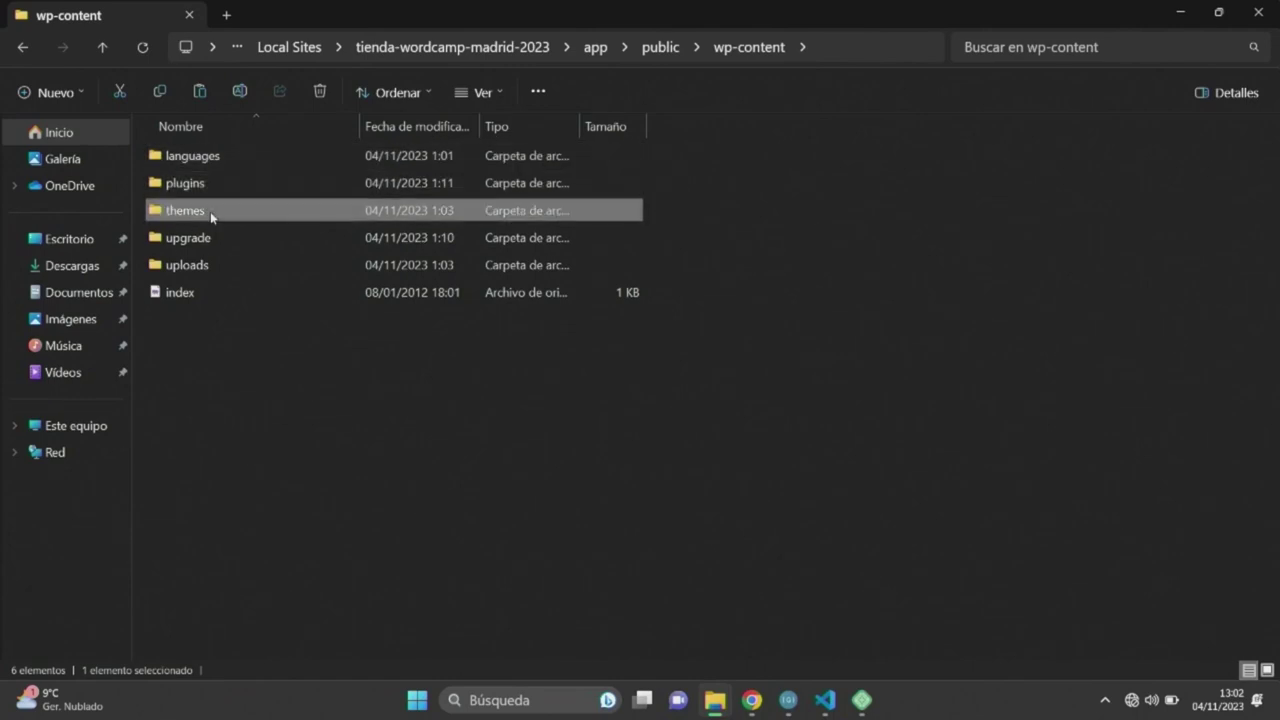
double_click(212, 211)
click(231, 163)
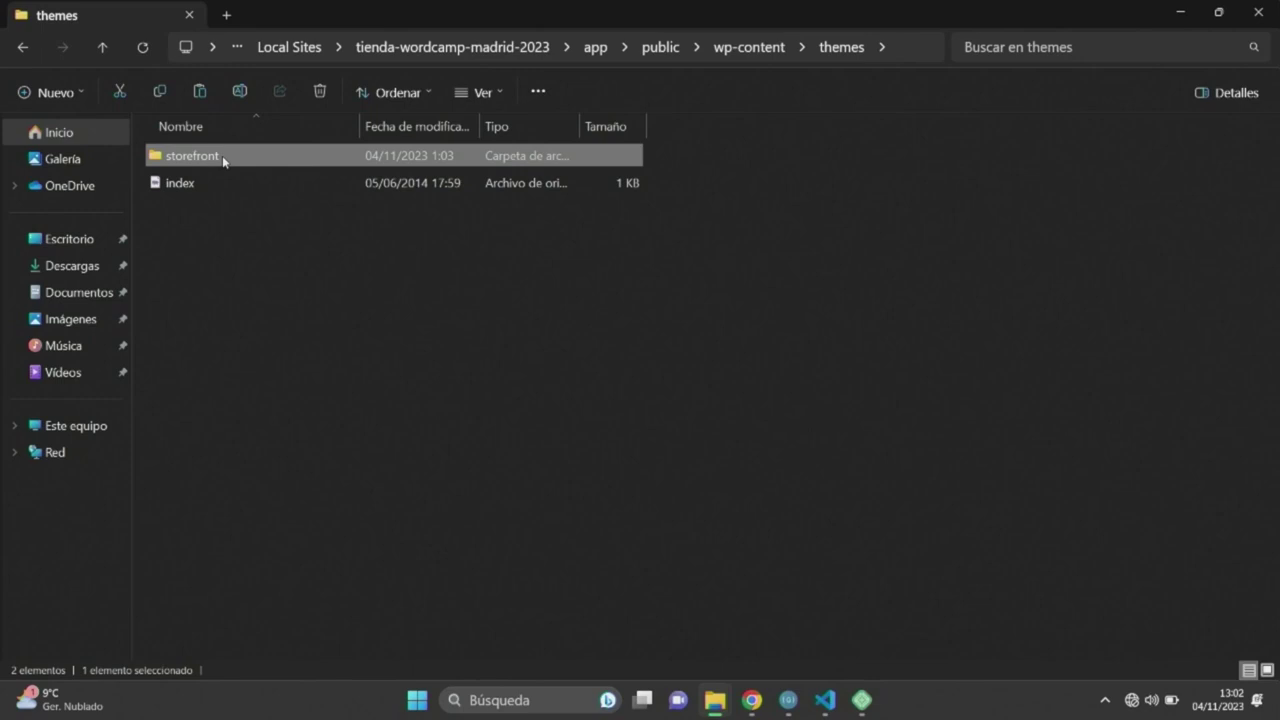
double_click(223, 158)
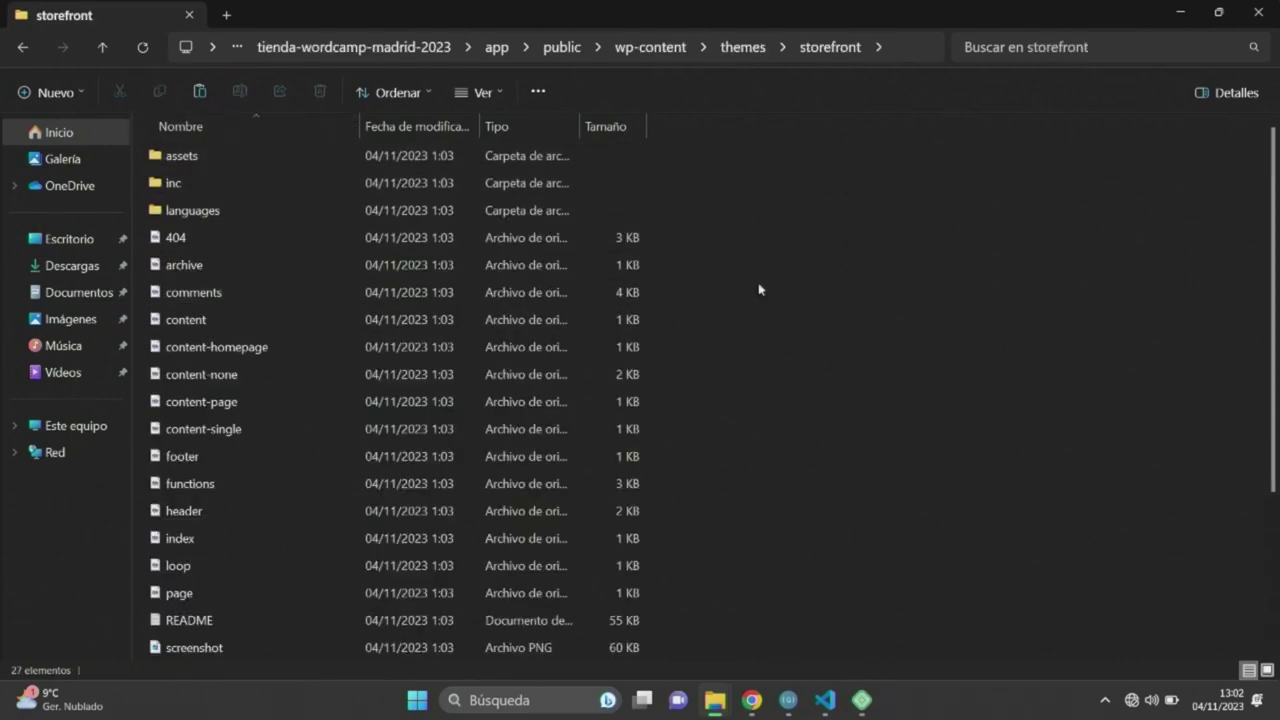
Create a folder named woocommerce inside the storefront theme folder and open it.
right_click(778, 243)
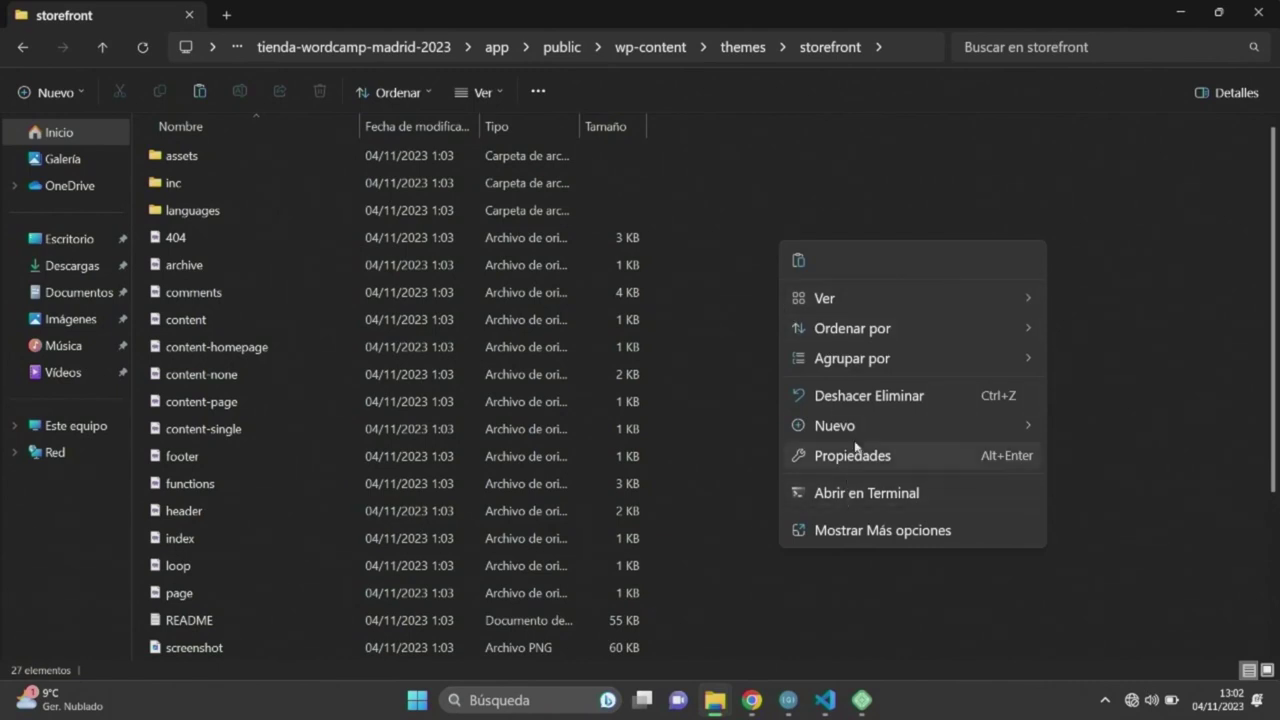
mouse_move(1028, 437)
click(683, 427)
text(w)
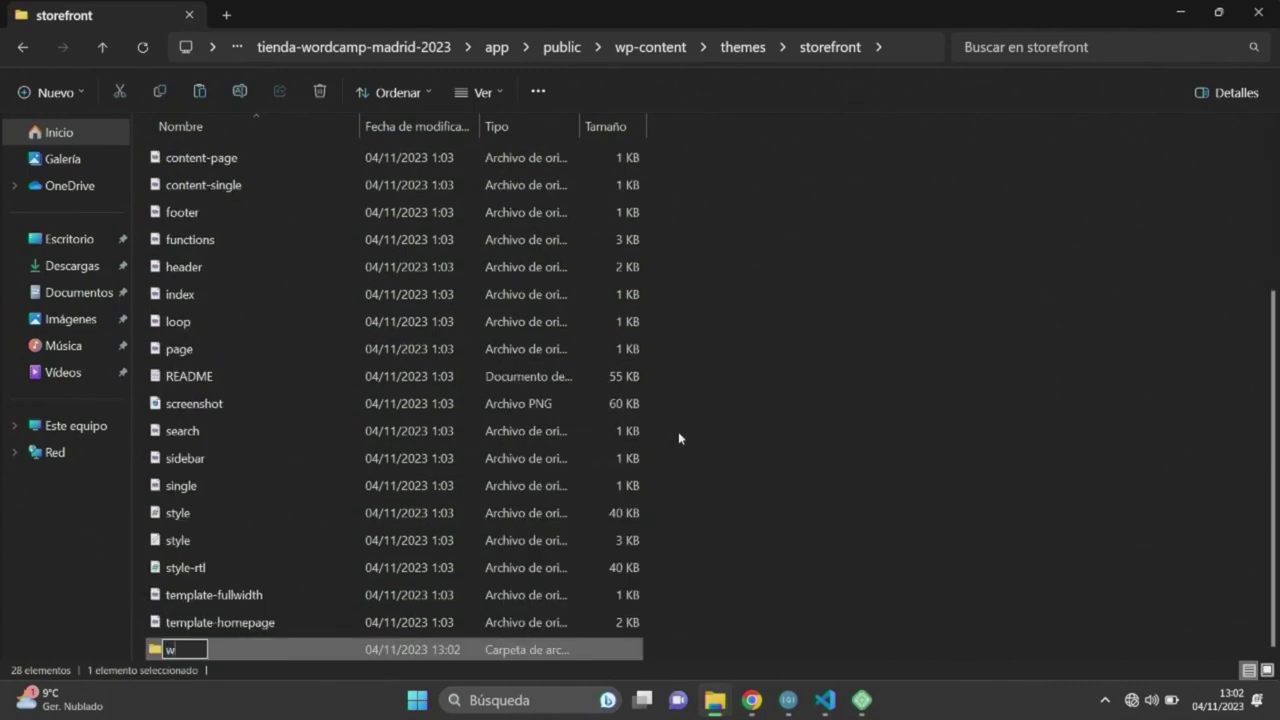
text(oocommerce)
key(Return)
key(Return)
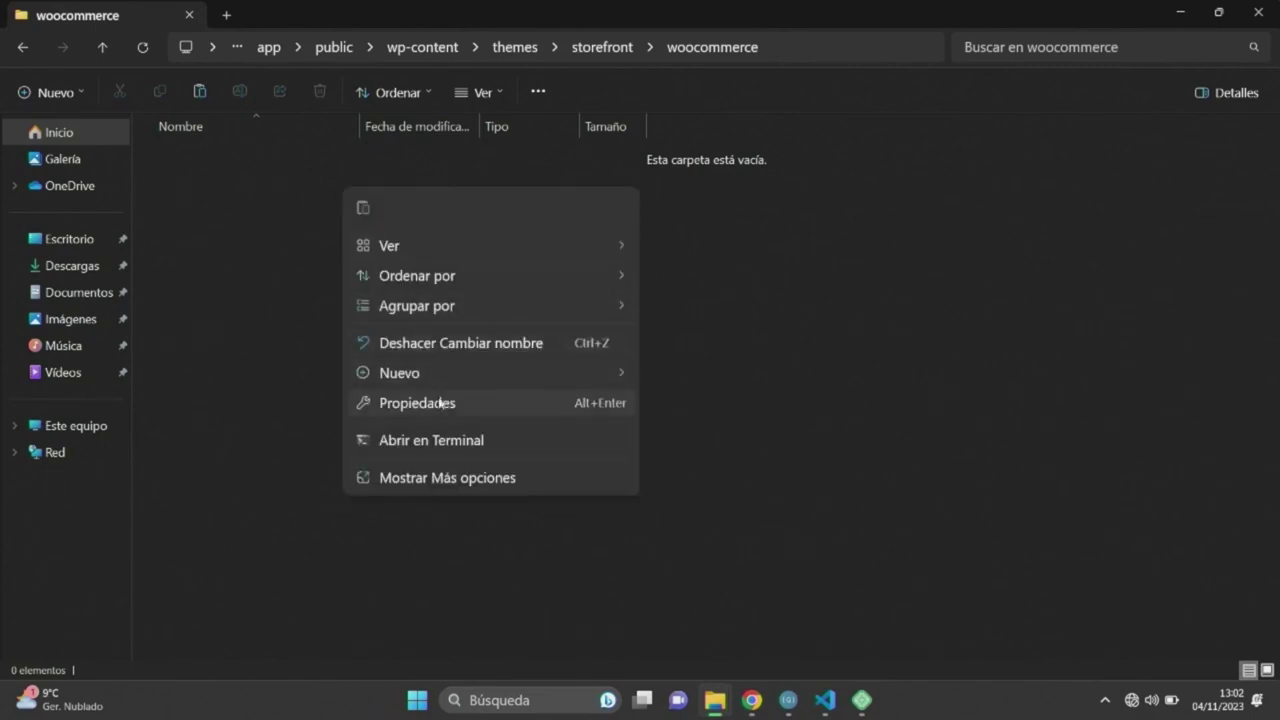
Create a folder named pdf inside the woocommerce folder and open it.
mouse_move(500, 375)
click(703, 380)
text(pd)
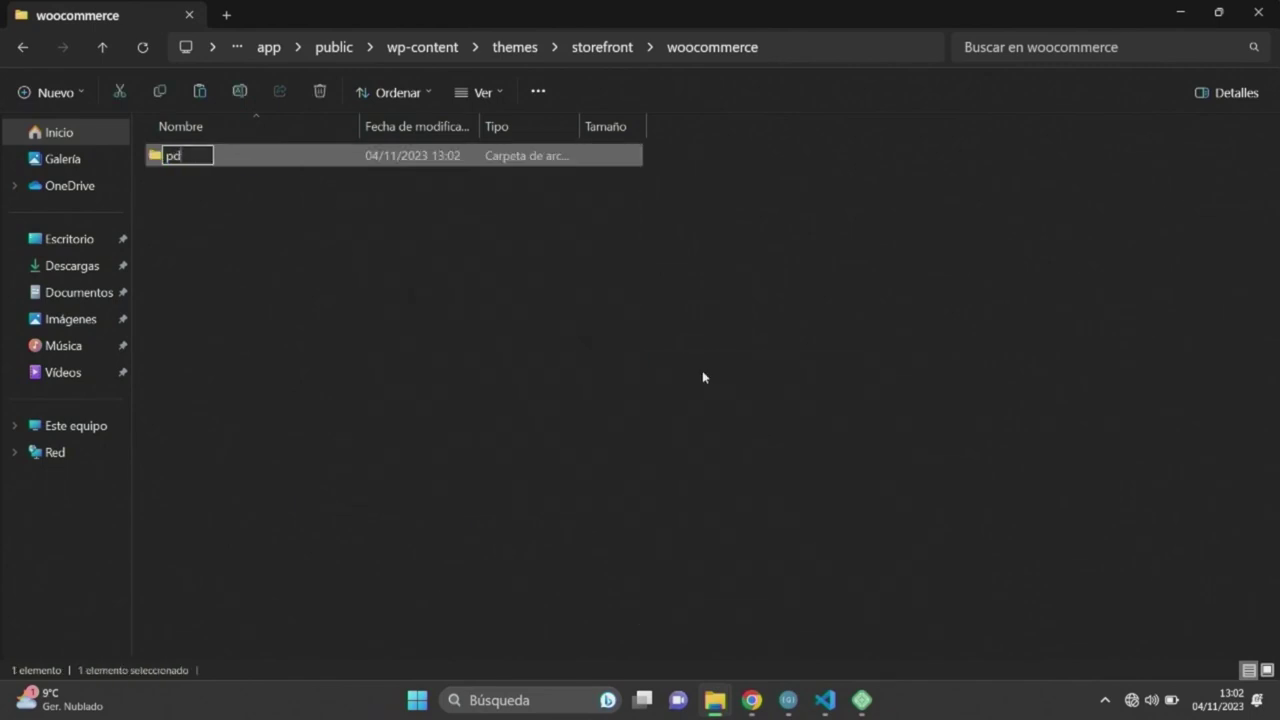
text(f)
key(Return)
key(Return)
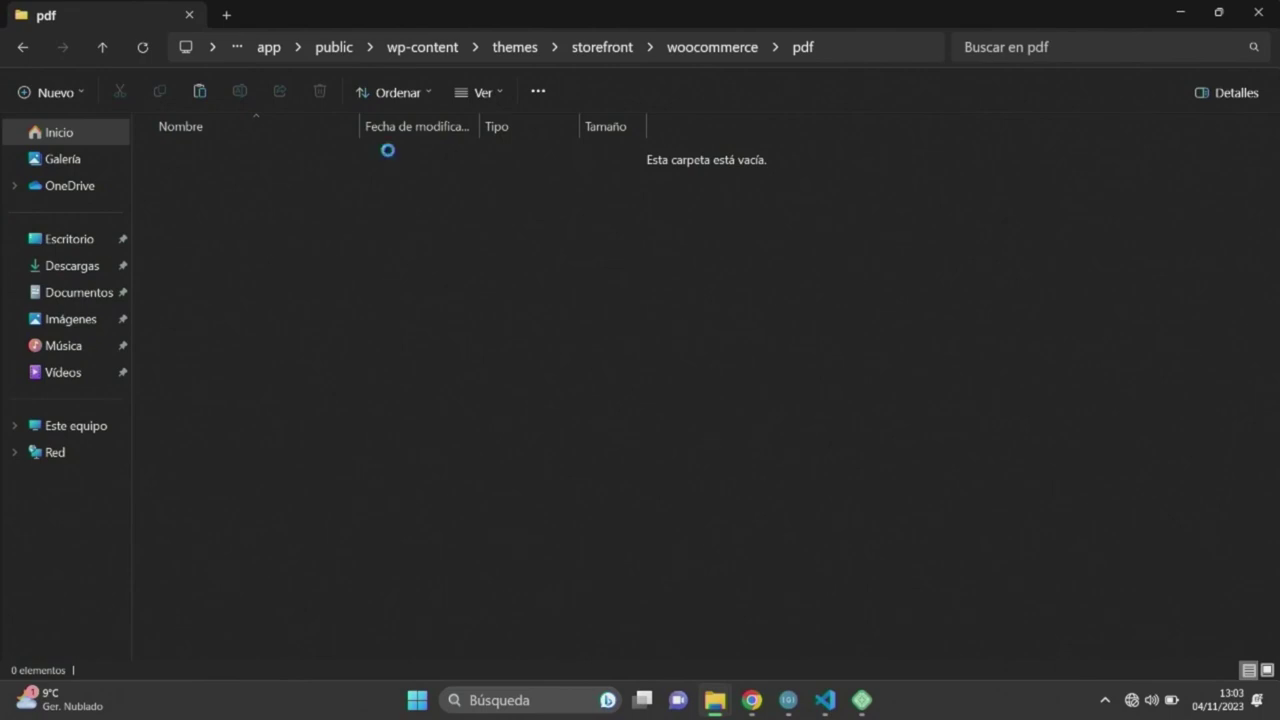
Paste the Simple template folder into the pdf folder and rename it as WordCamp Madrid 2023.
key(ctrl+v)
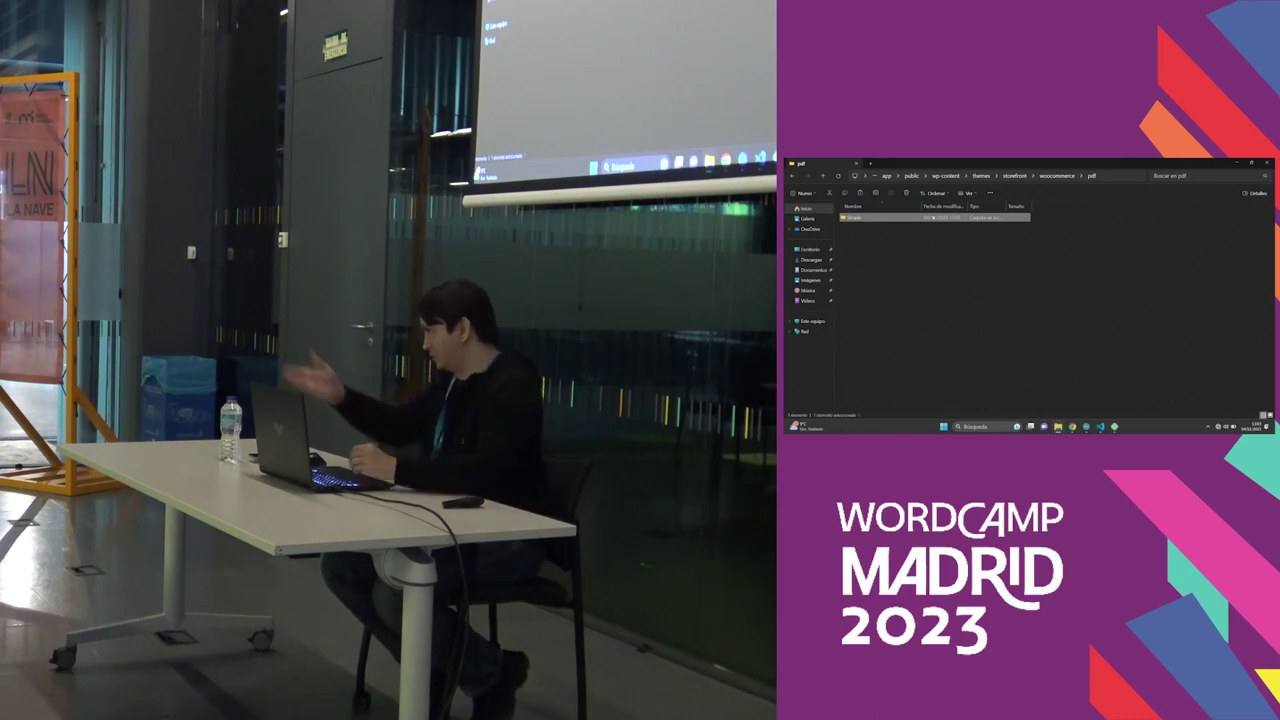
key(F2)
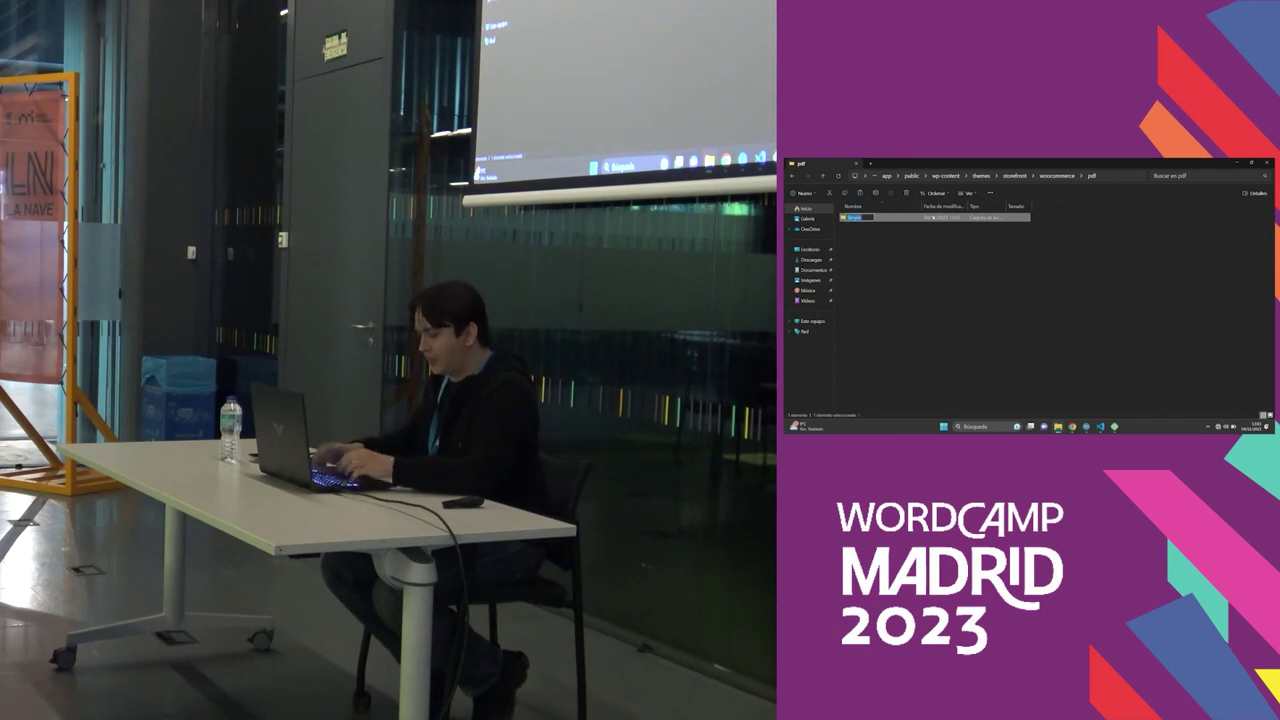
text(WordCamp)
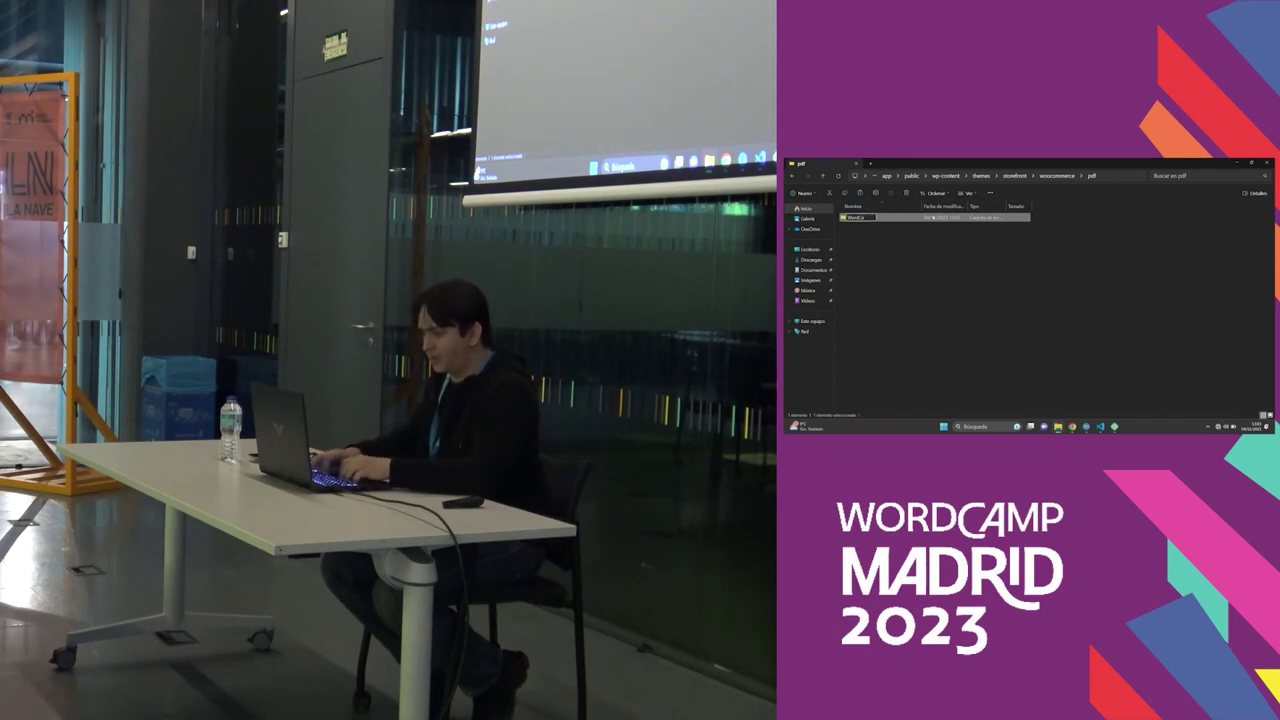
text( Madrid)
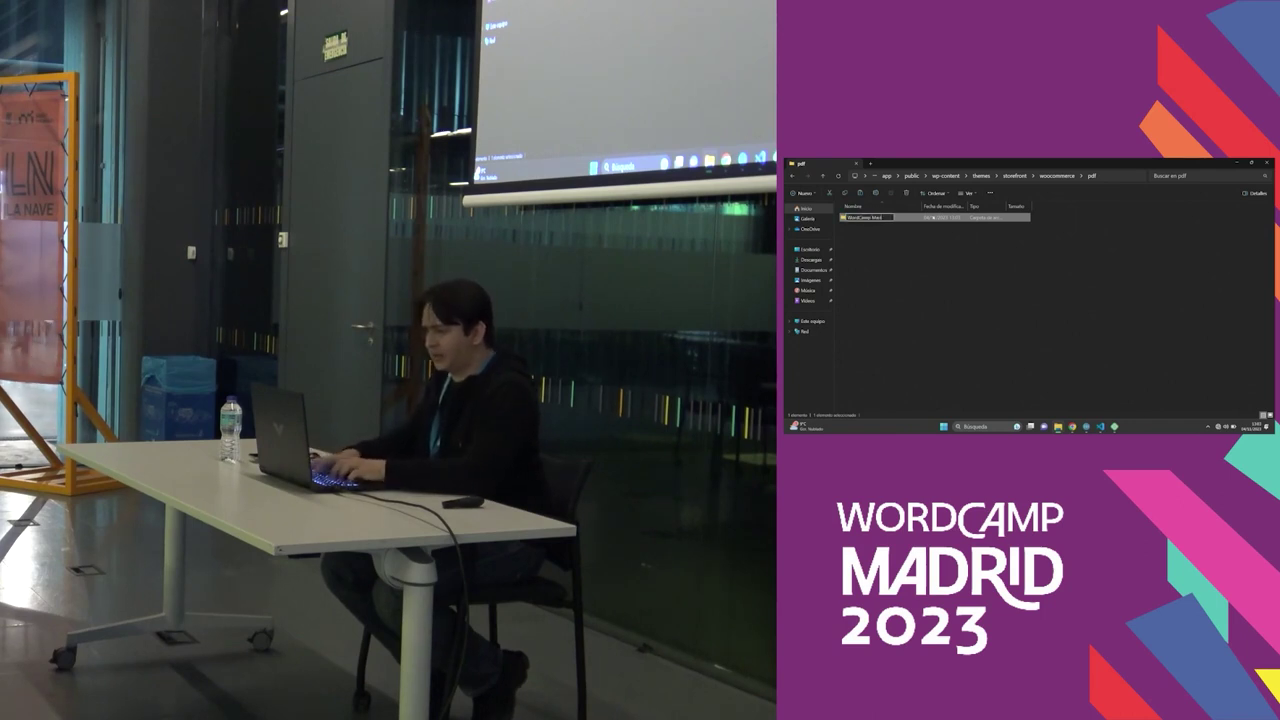
text( 2023)
key(Return)
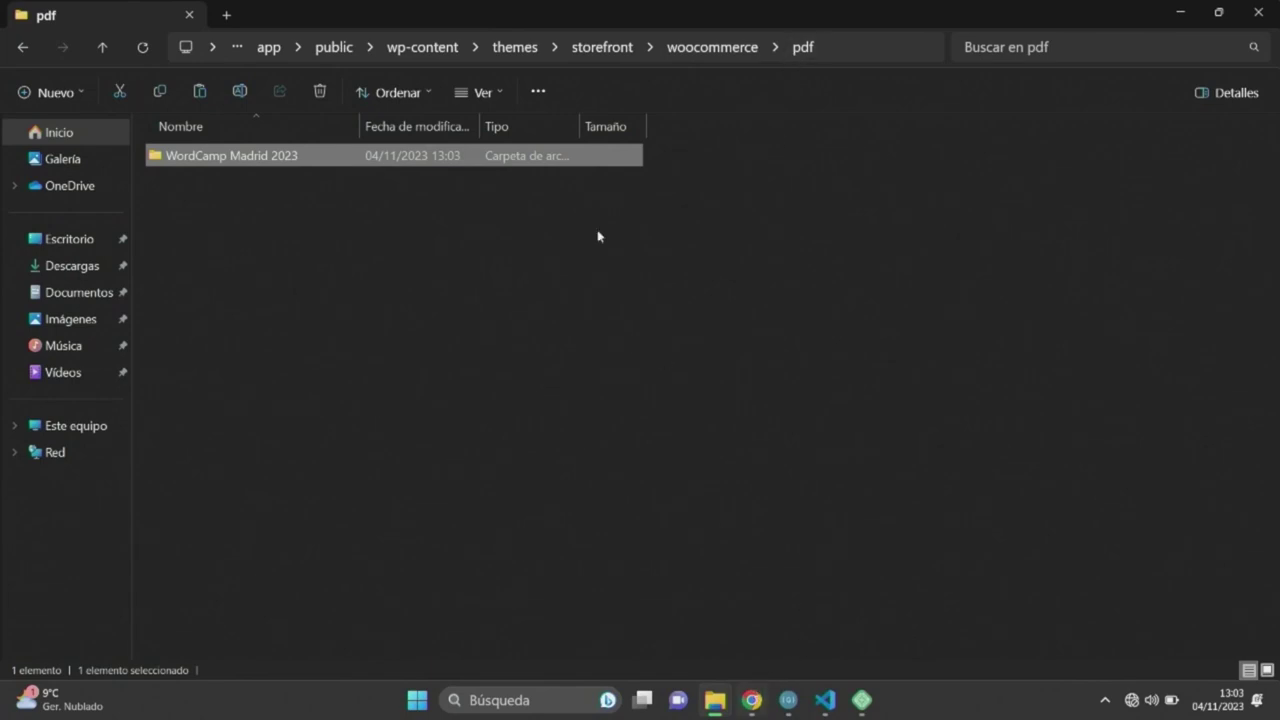
Switch to Chrome, set the Facturas PDF template to WordCamp Madrid 2023 (Personalizada), and save the settings.
click(752, 698)
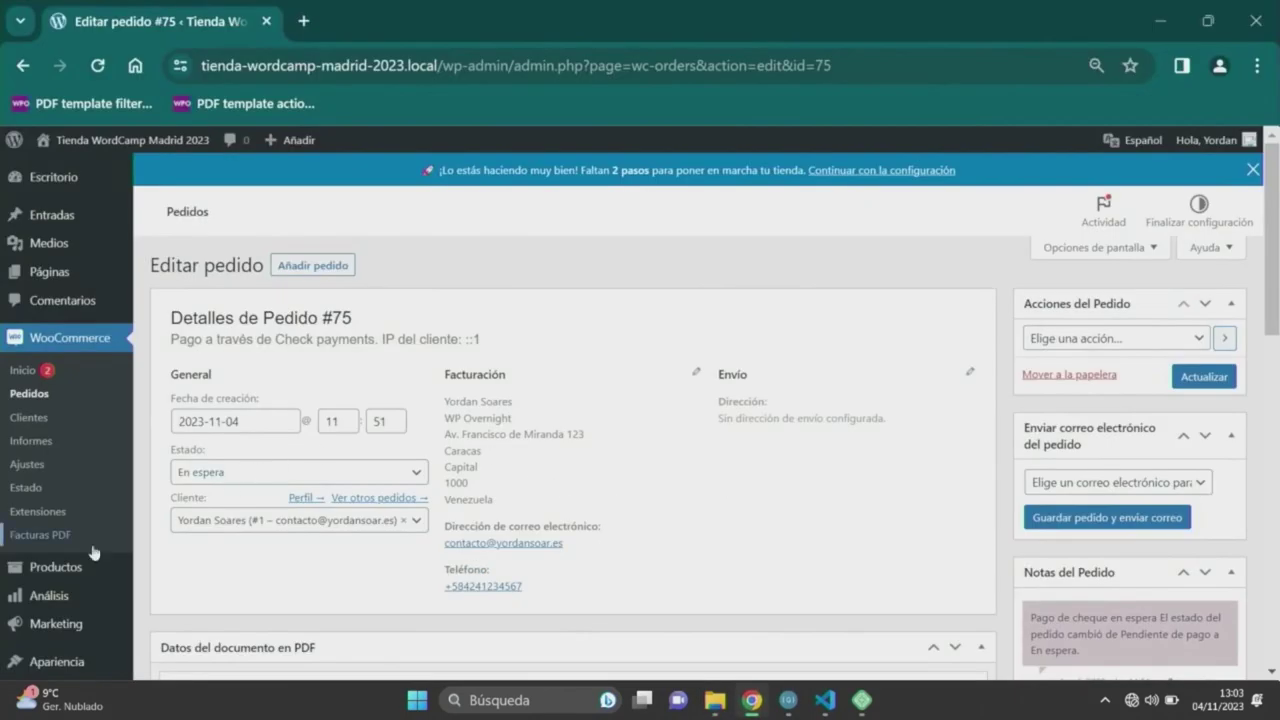
click(86, 531)
scroll(287, 459, down, 2)
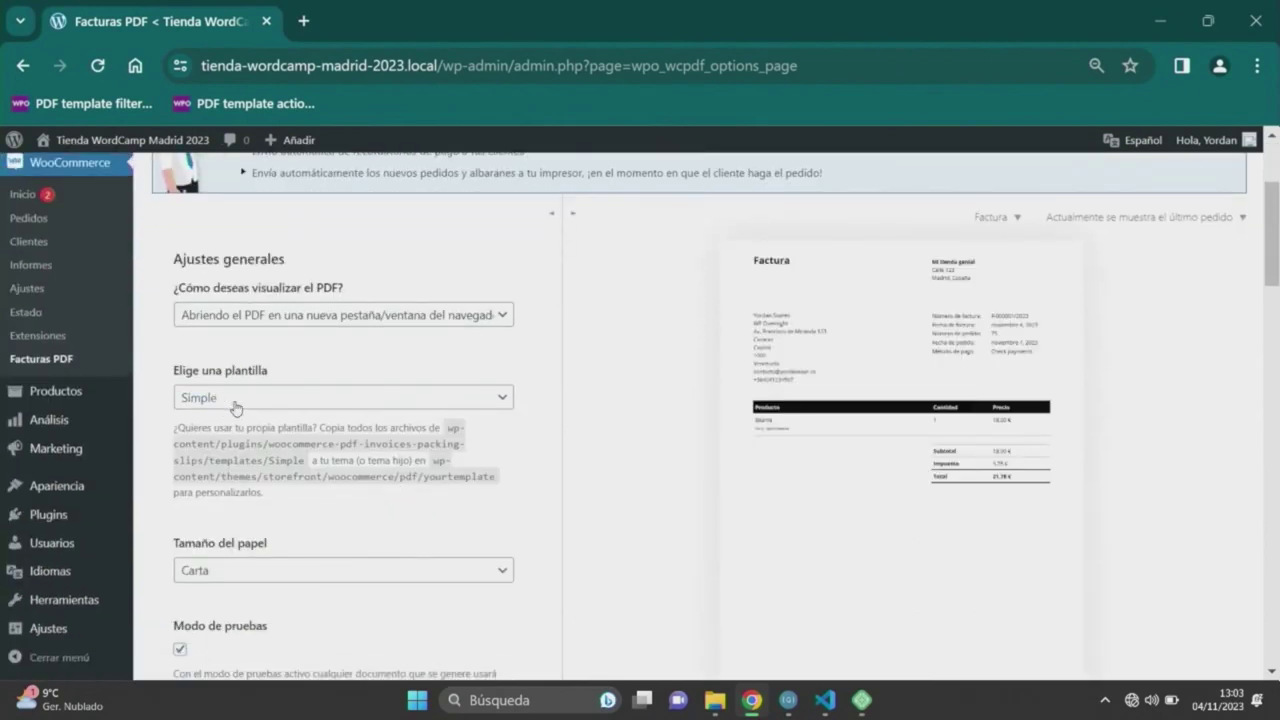
scroll(235, 408, up, 1)
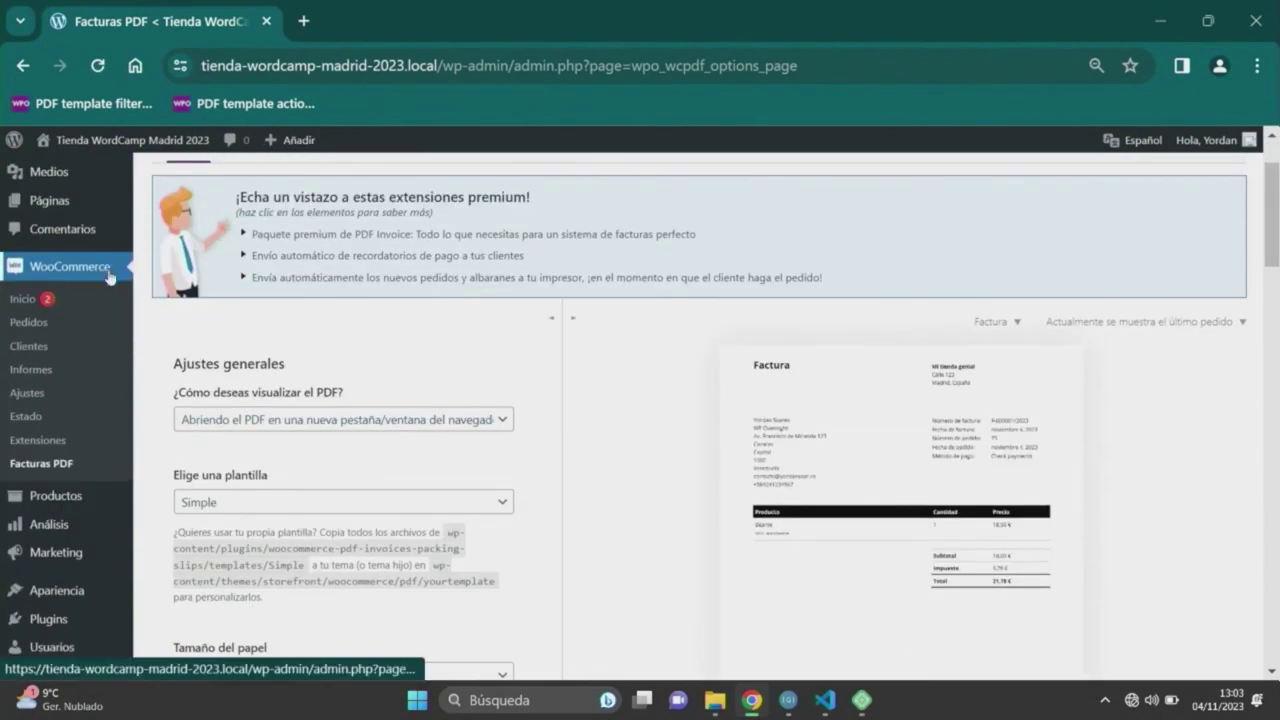
scroll(334, 486, down, 3)
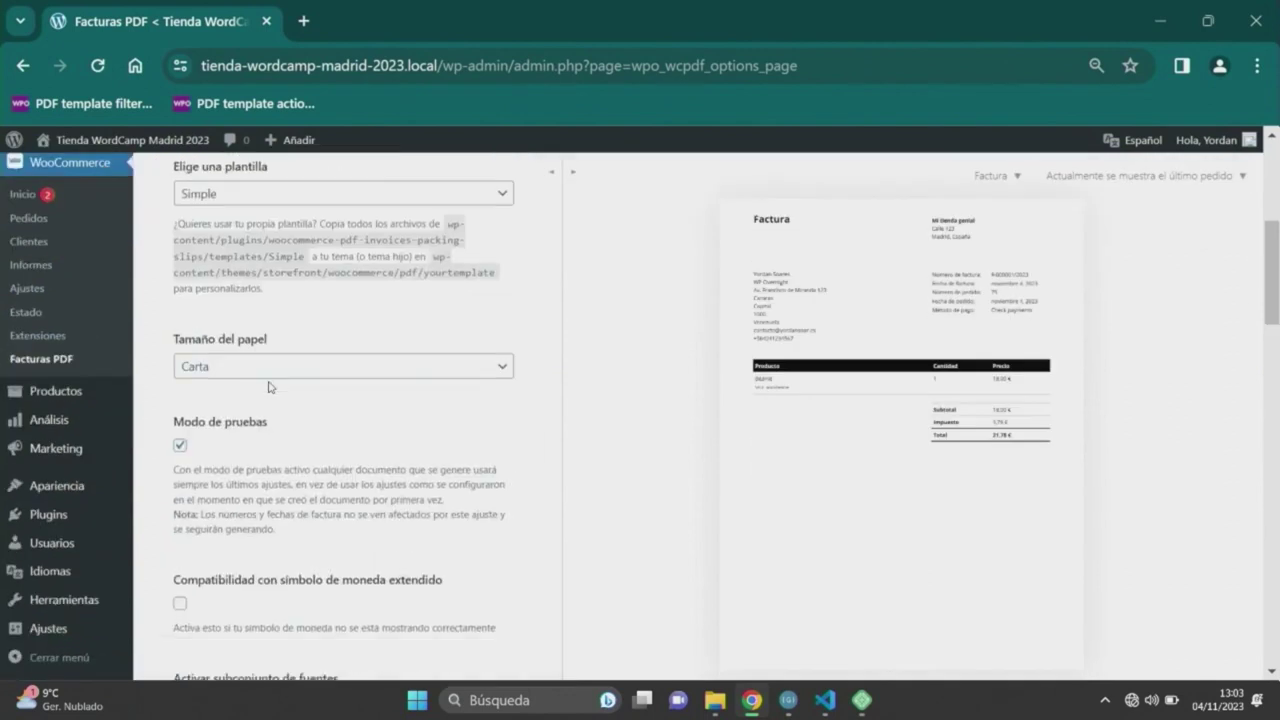
scroll(311, 349, up, 3)
scroll(311, 349, down, 1)
click(280, 500)
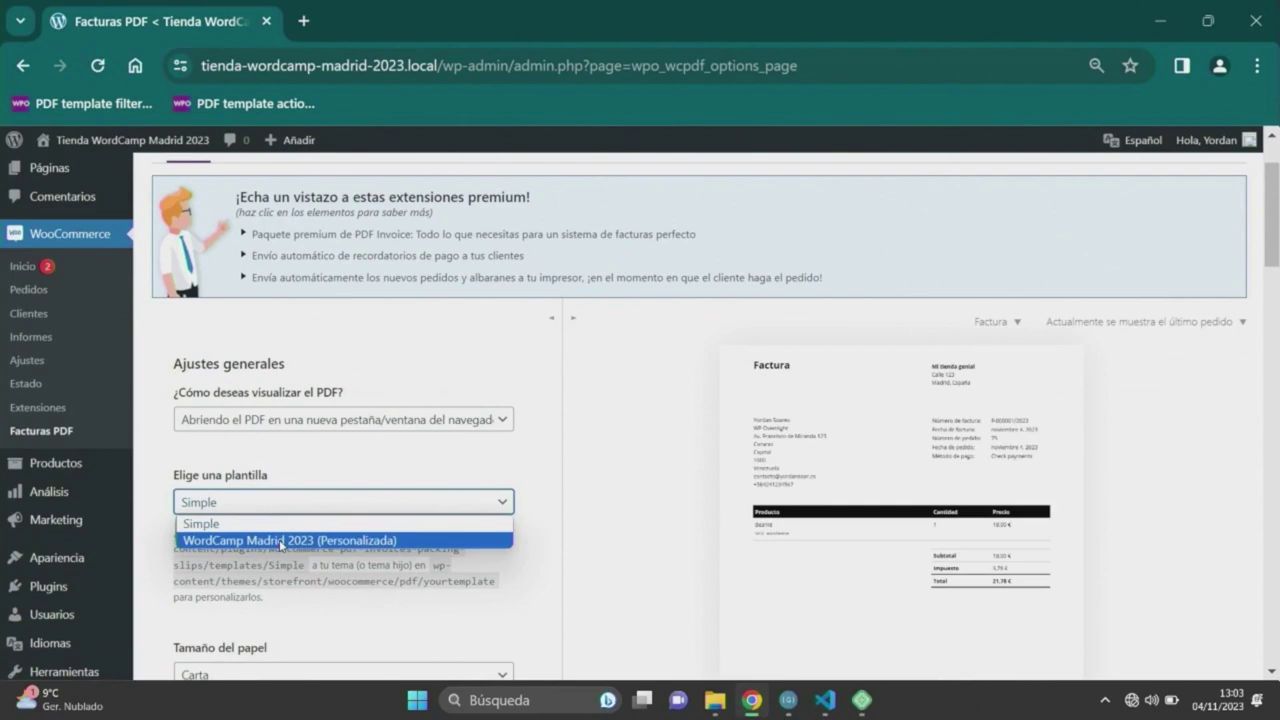
click(283, 541)
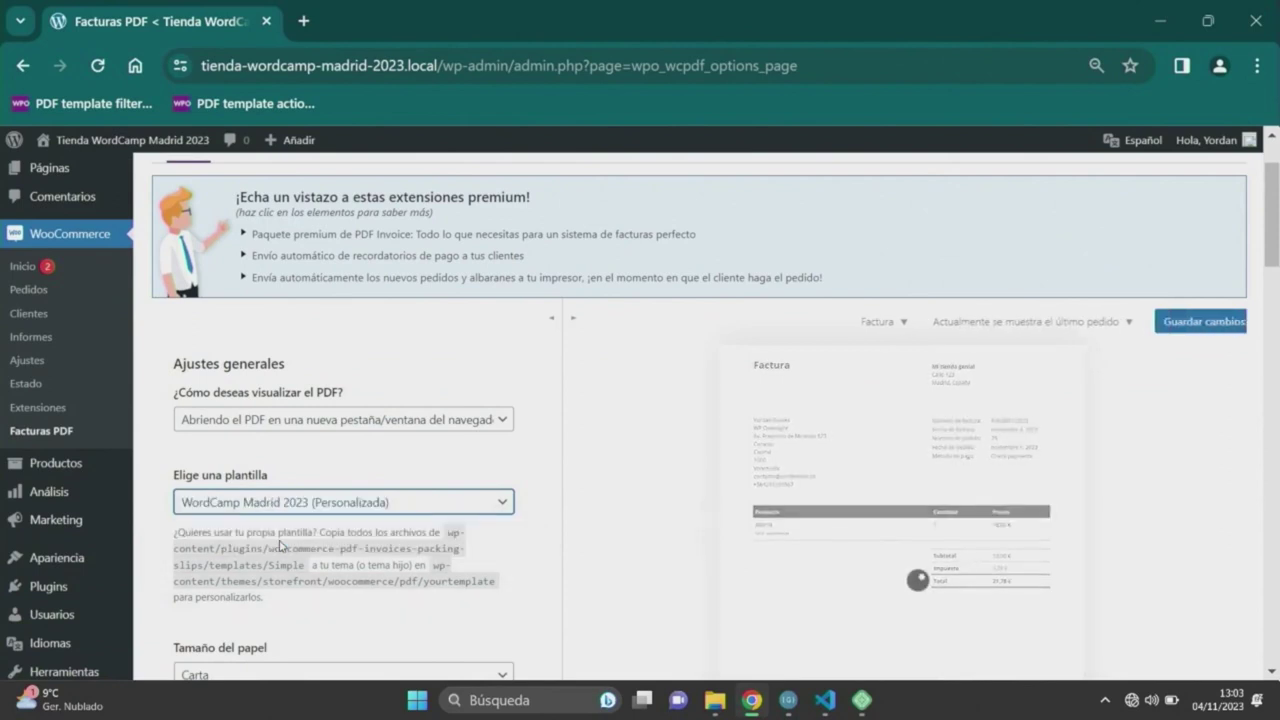
click(1199, 330)
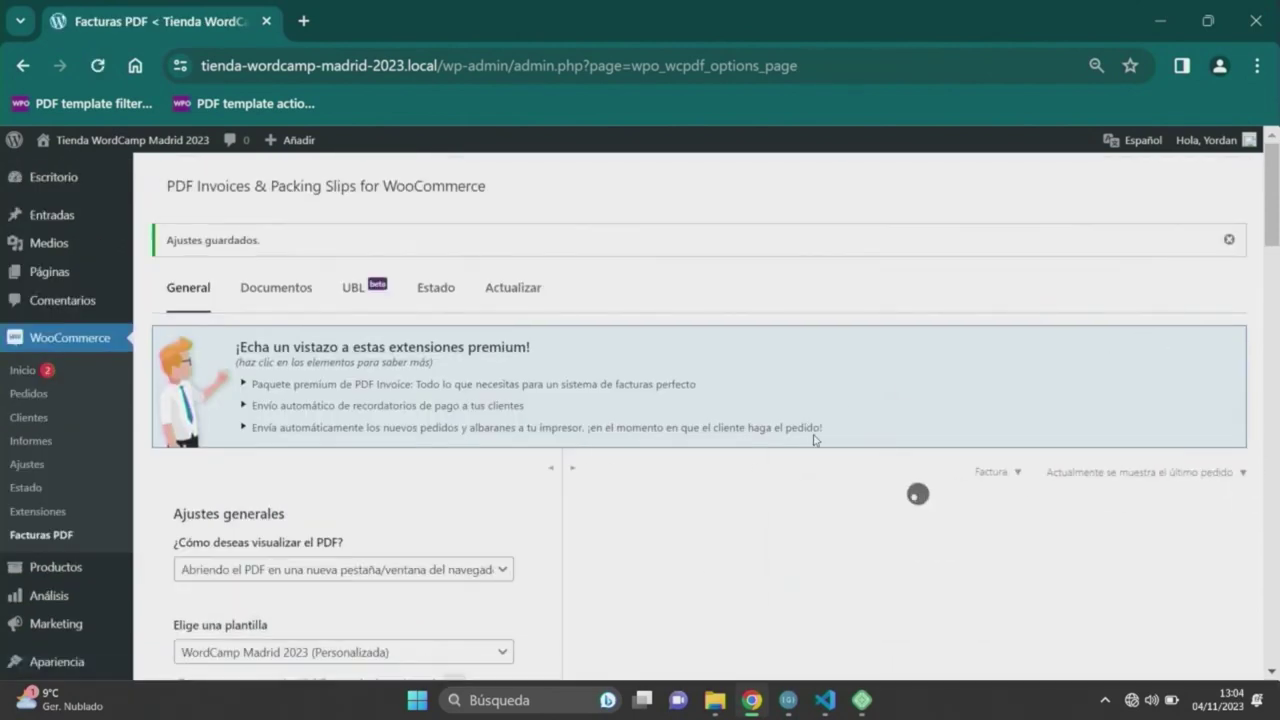
Open the Pedidos list in a new browser tab and view the on-hold order's PDF Factura.
scroll(814, 440, down, 4)
middle_click(60, 222)
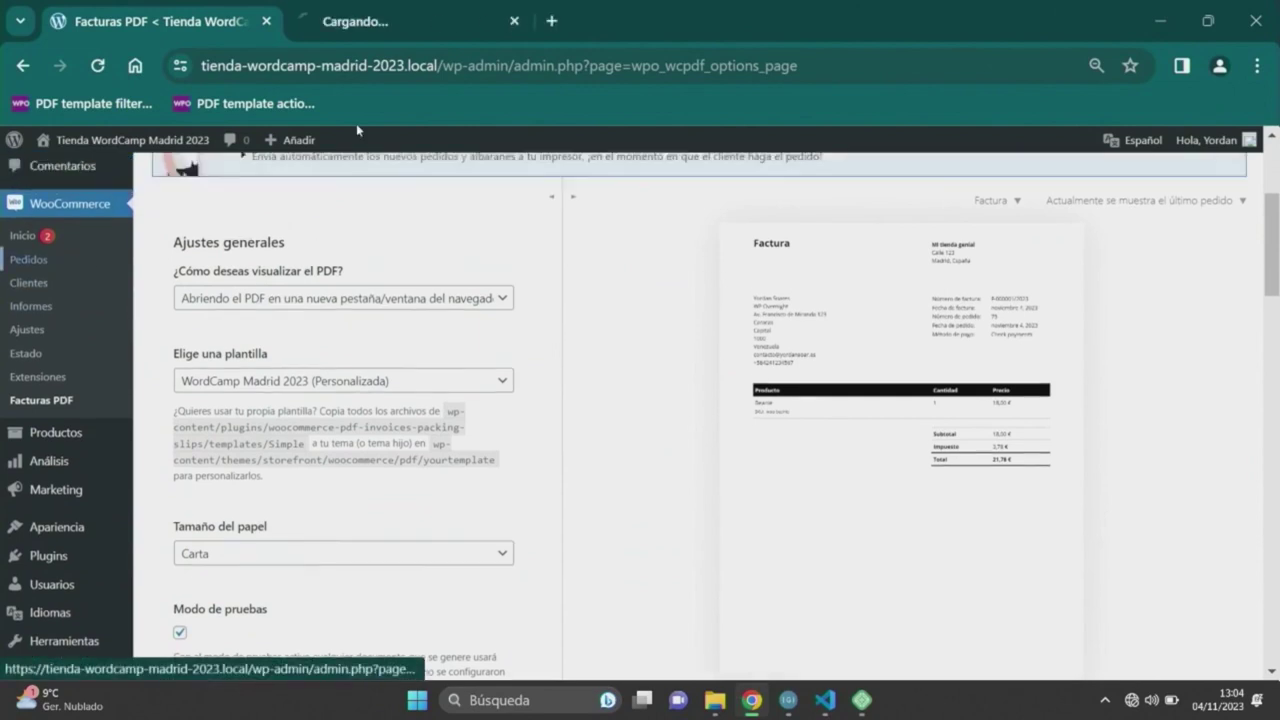
click(360, 21)
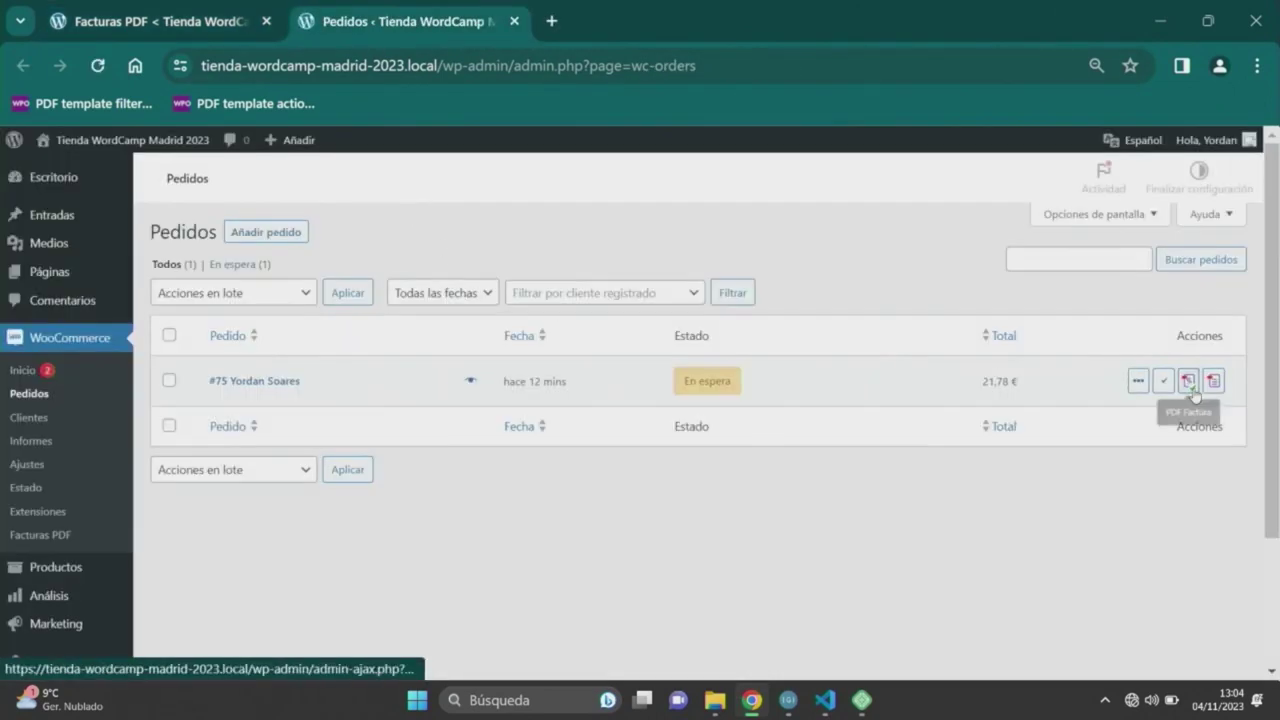
click(1188, 381)
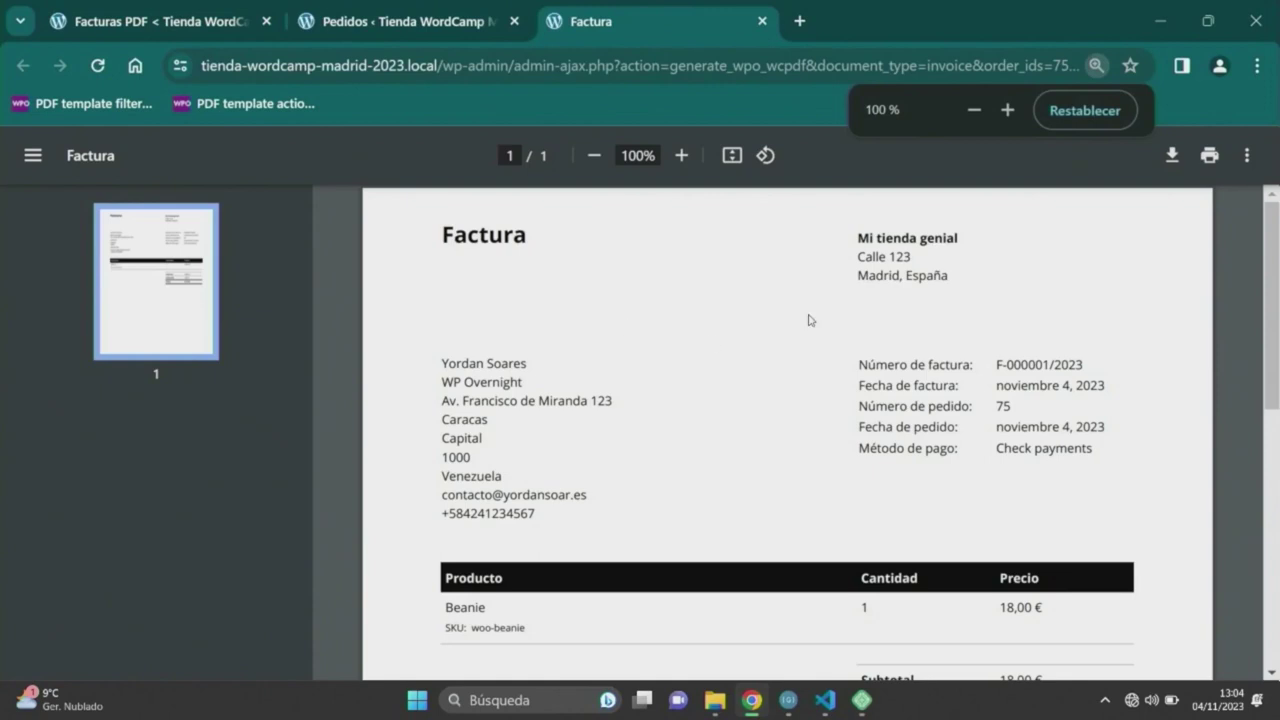
Switch to Visual Studio Code and expand wp-content/themes/storefront down to the woocommerce/pdf/WordCamp Madrid 2023 template files.
mouse_move(714, 700)
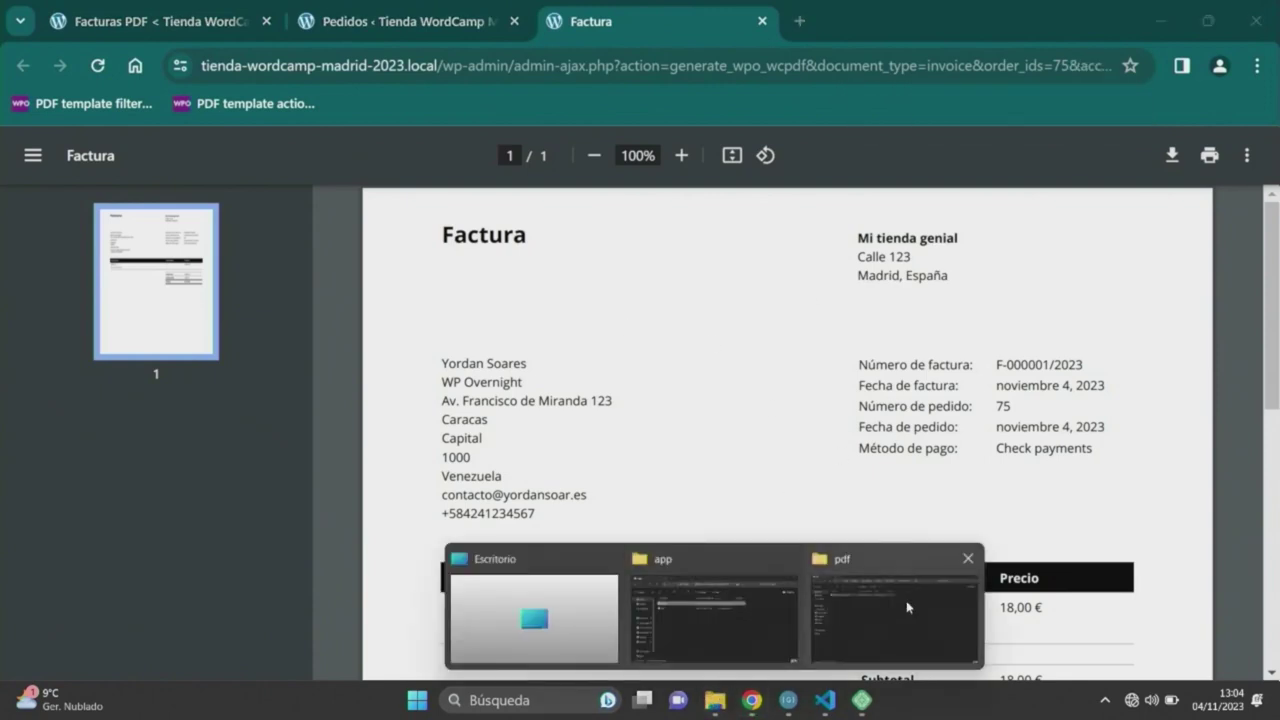
click(850, 580)
click(820, 699)
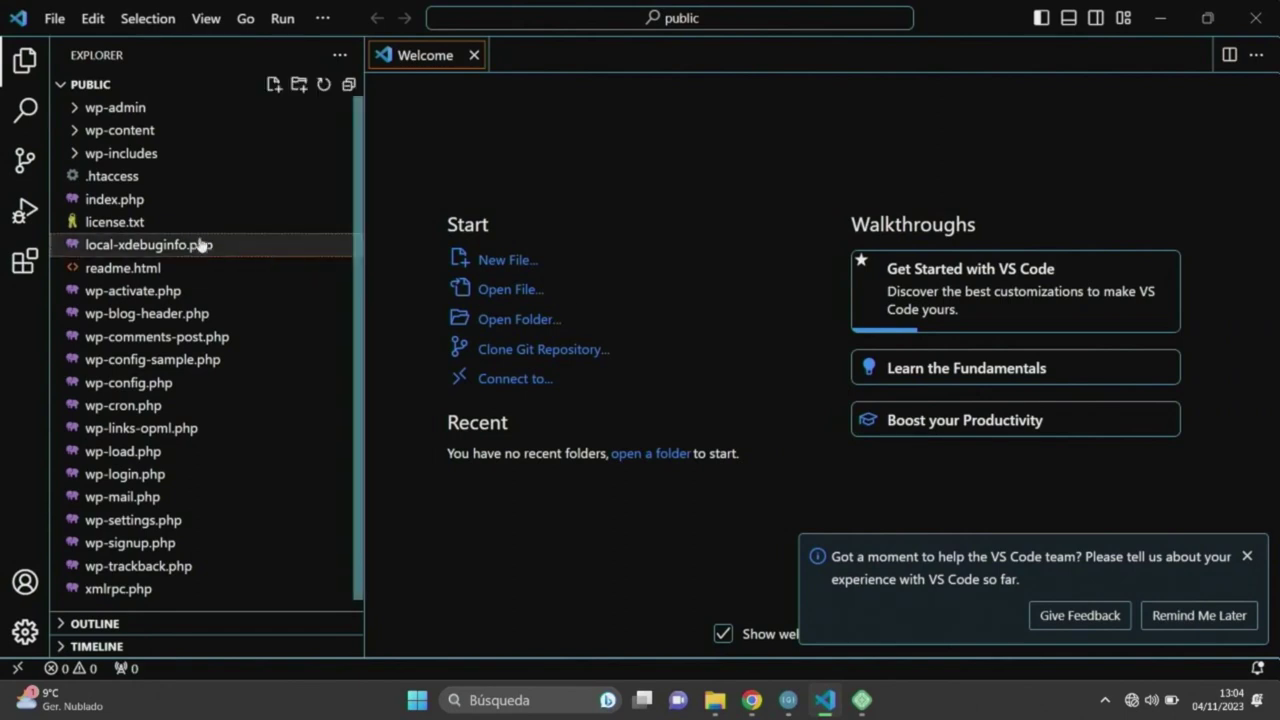
click(80, 134)
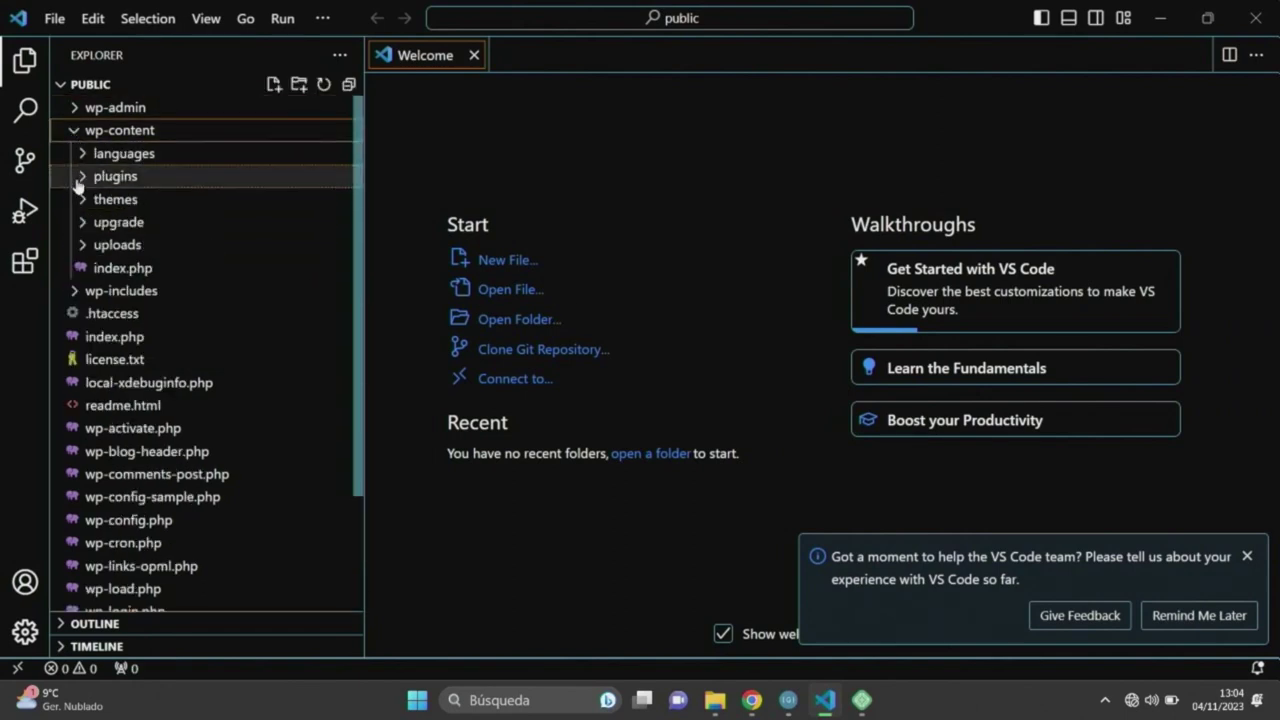
click(82, 176)
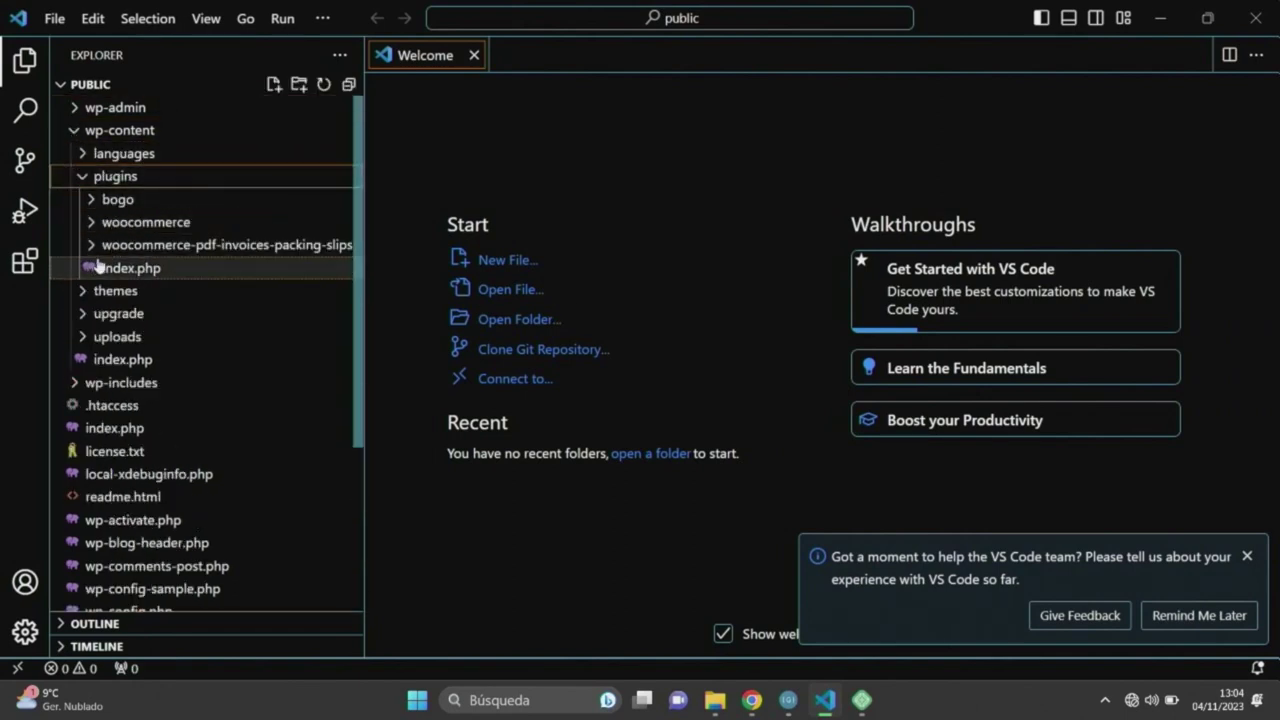
click(86, 178)
click(83, 202)
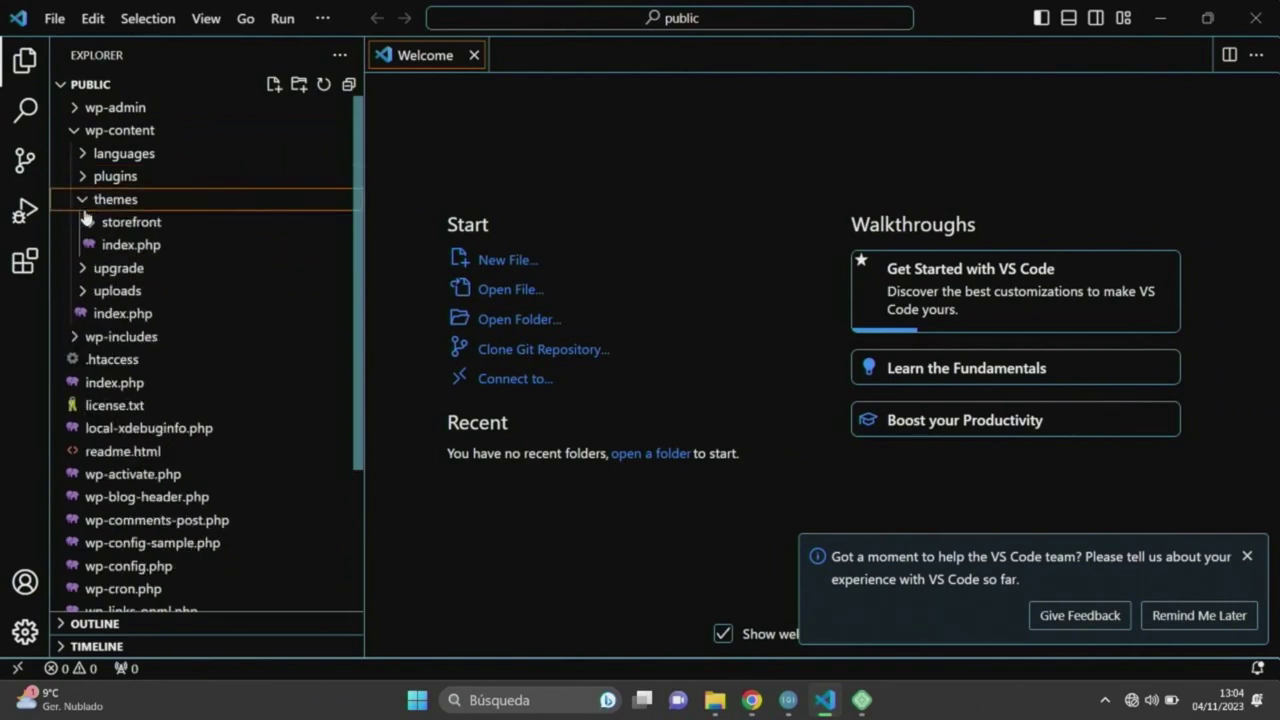
click(90, 222)
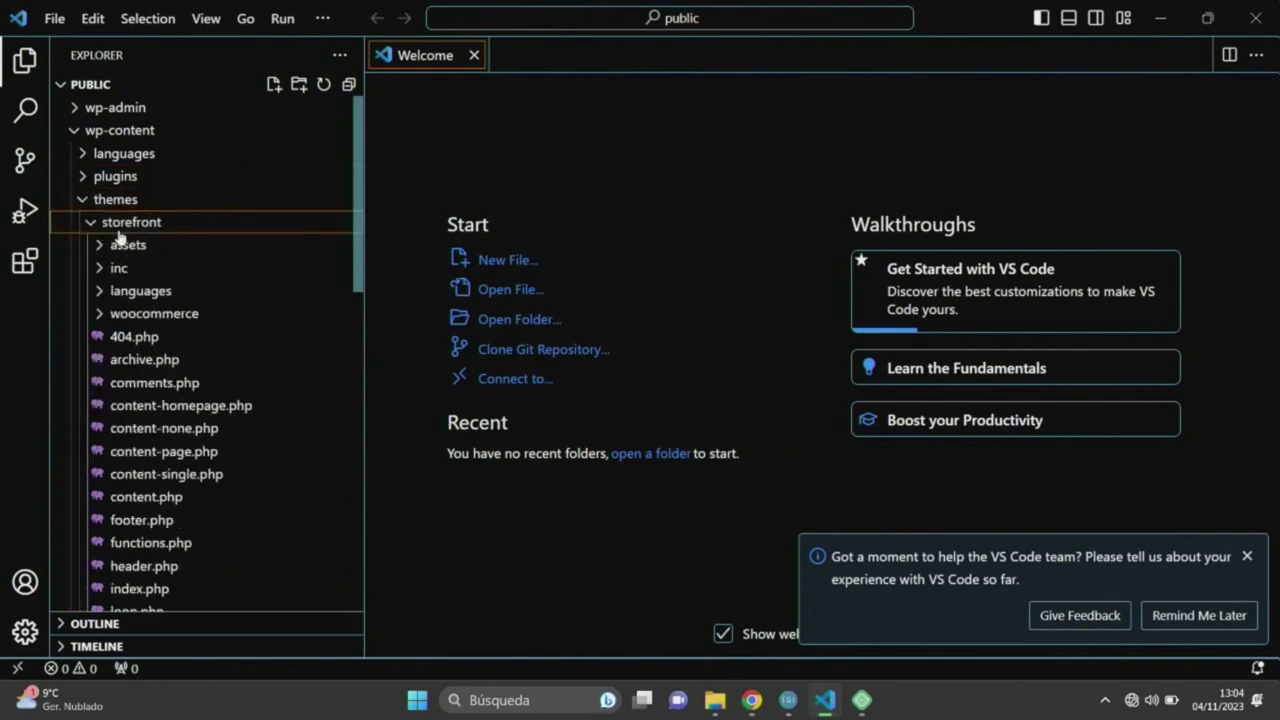
click(100, 314)
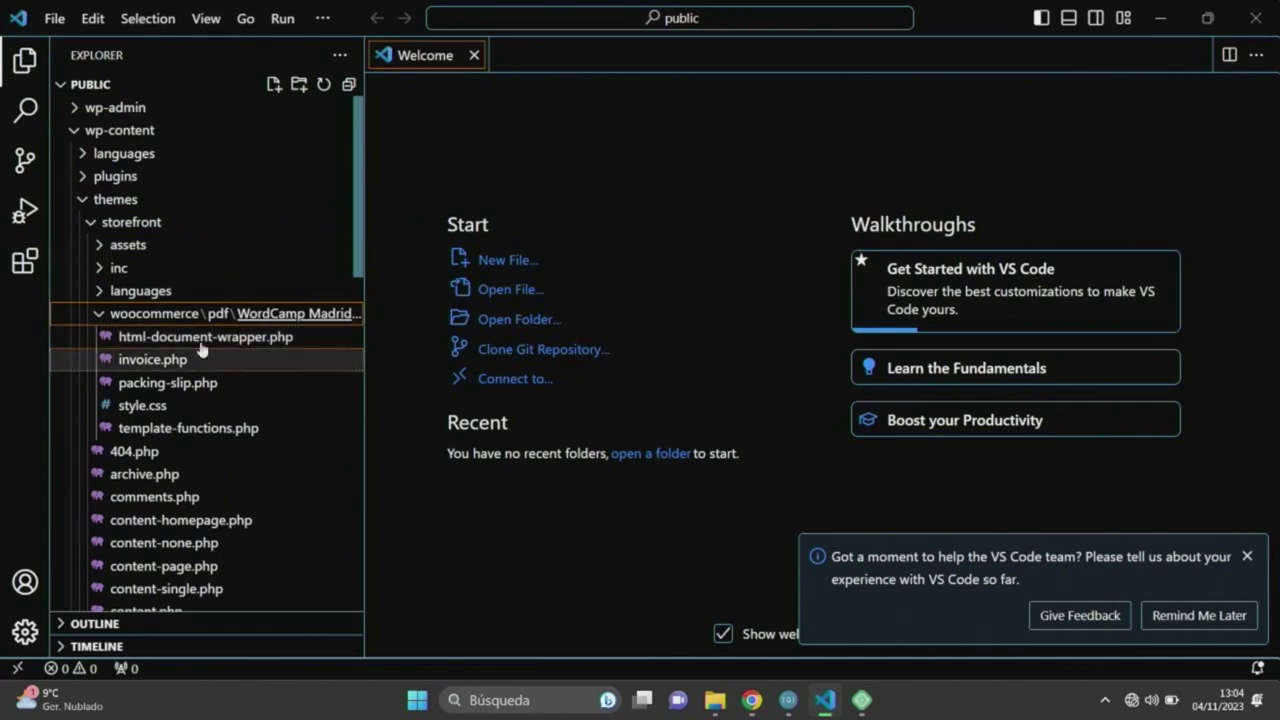
Open invoice.php from the WordCamp Madrid 2023 template and dismiss the editor's pop-up notifications.
scroll(305, 358, down, 2)
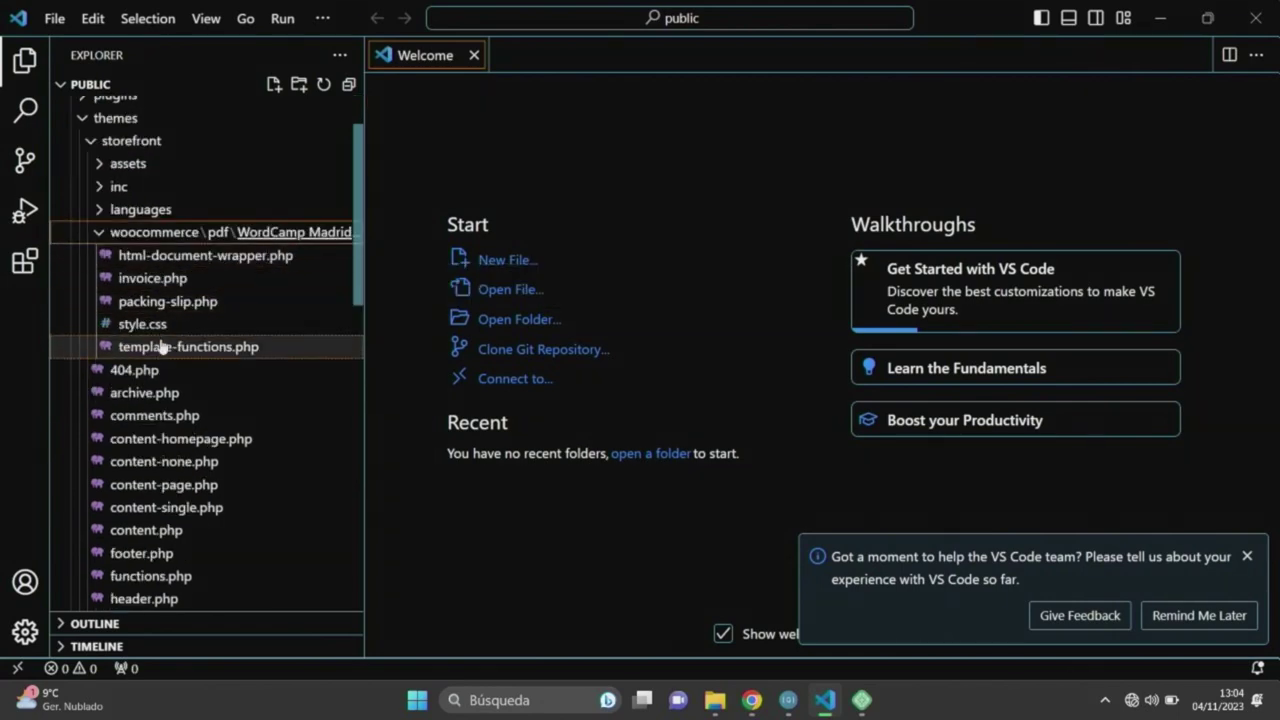
click(178, 280)
click(1246, 558)
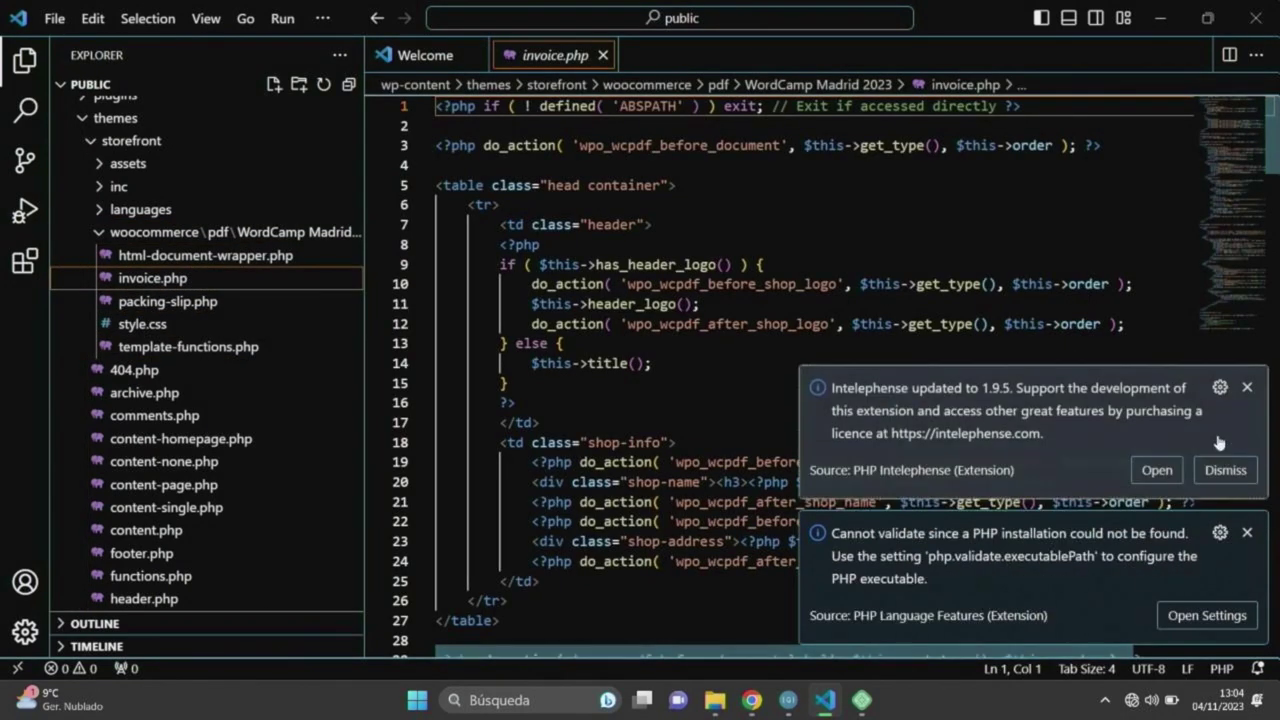
click(1246, 533)
click(1248, 406)
click(1248, 557)
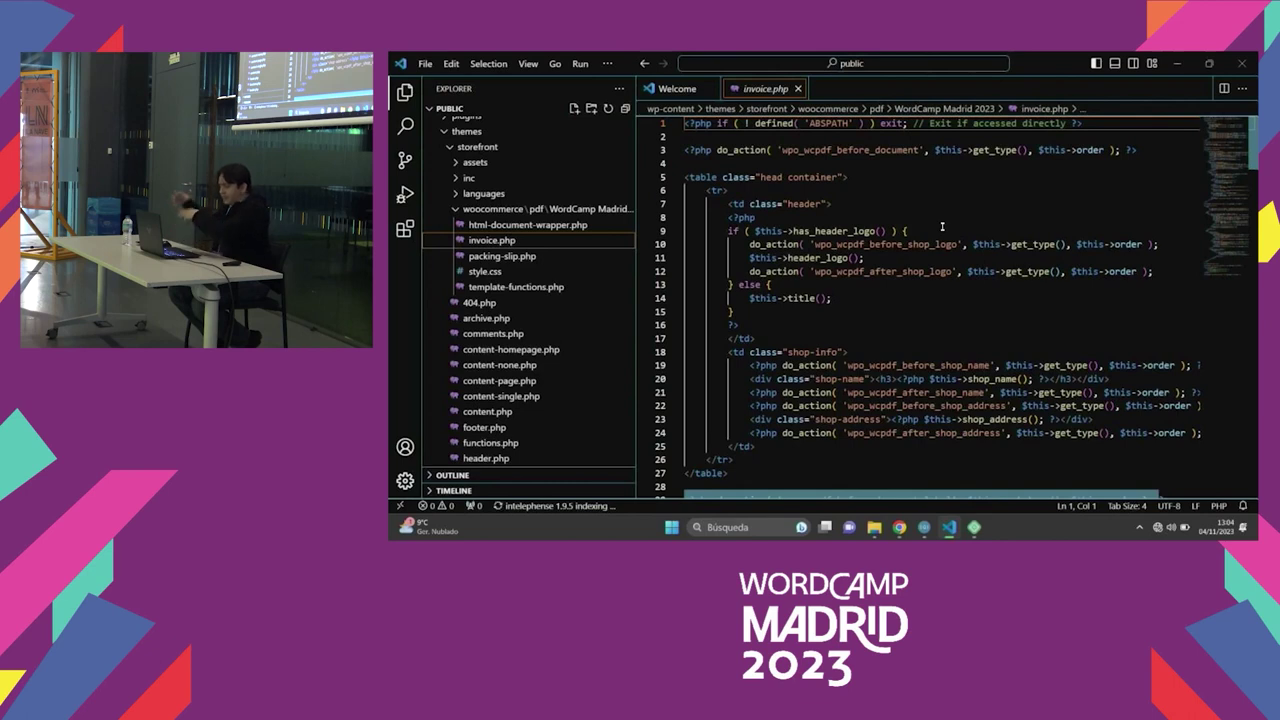
Open html-document-wrapper.php and style.css from the WordCamp Madrid 2023 template to examine the page wrapper and base styles.
click(525, 224)
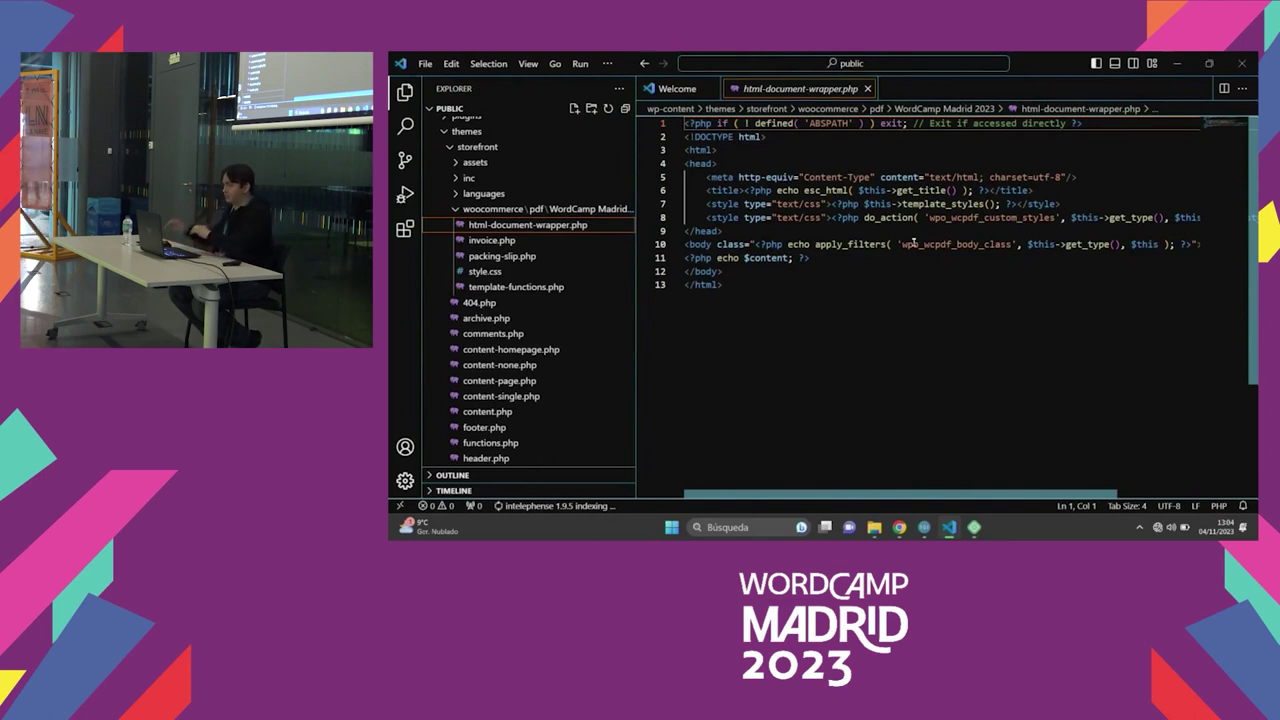
click(495, 272)
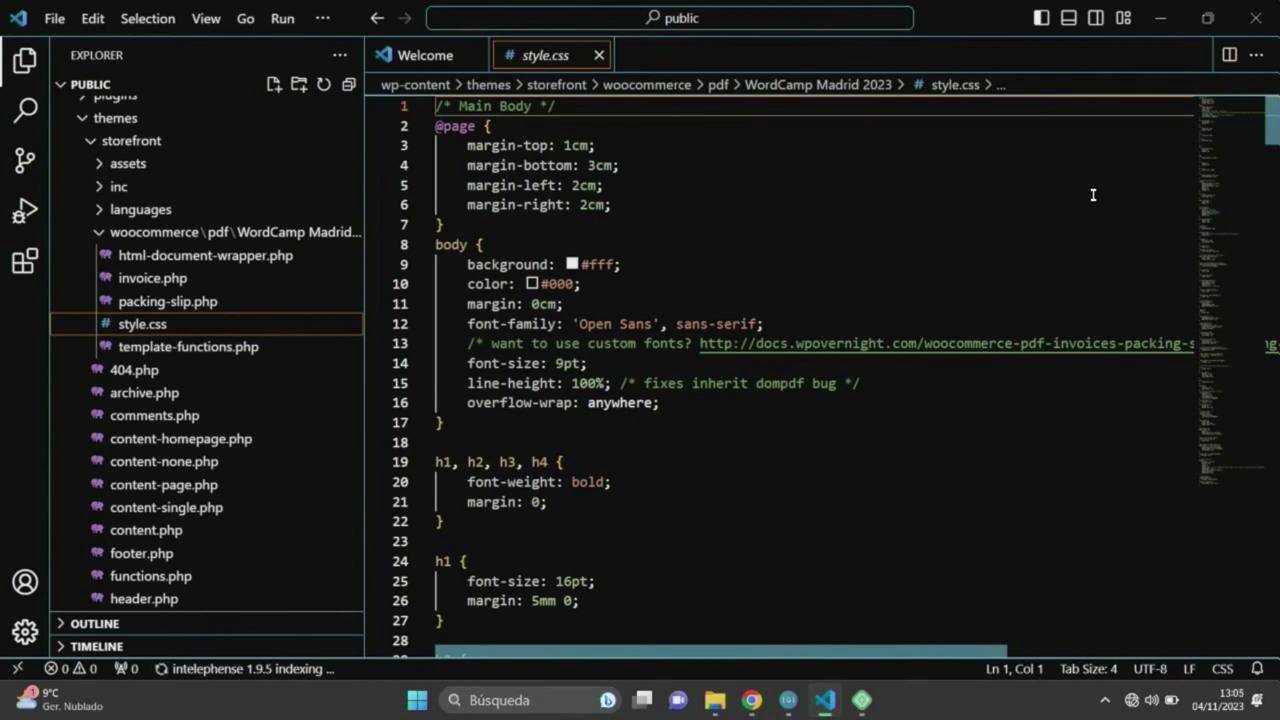
scroll(1225, 105, down, 3)
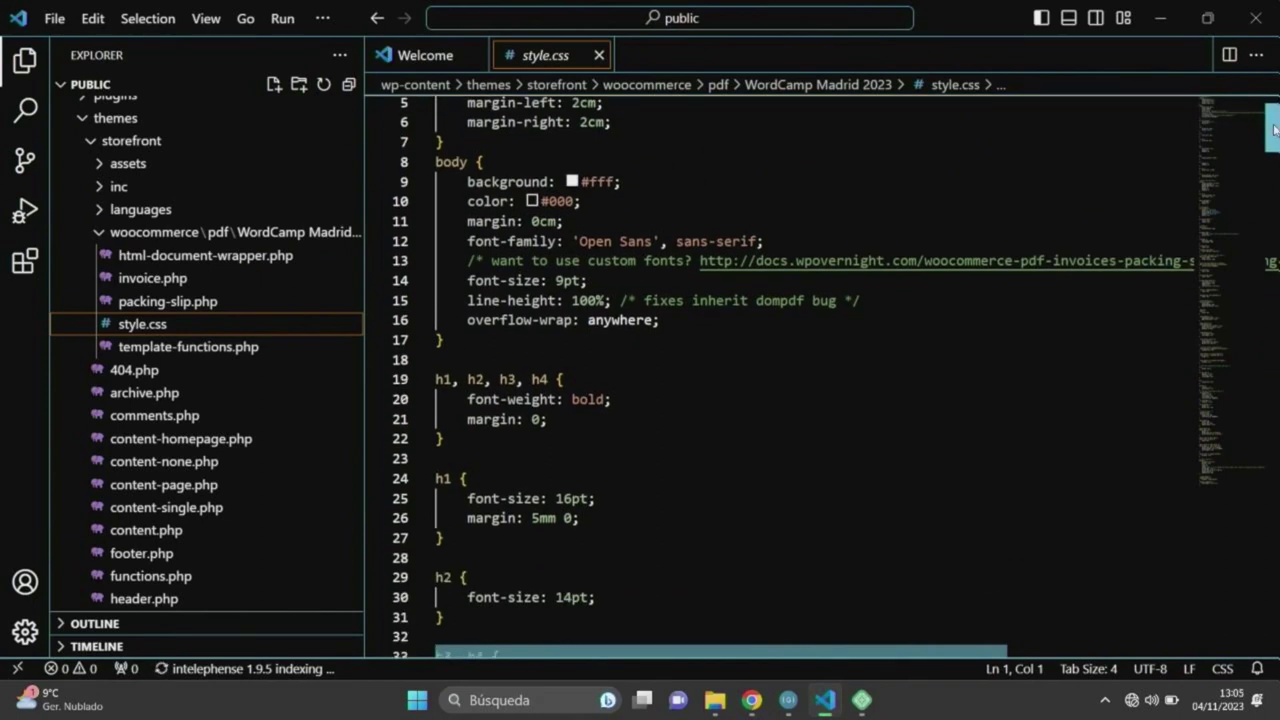
scroll(1225, 105, up, 3)
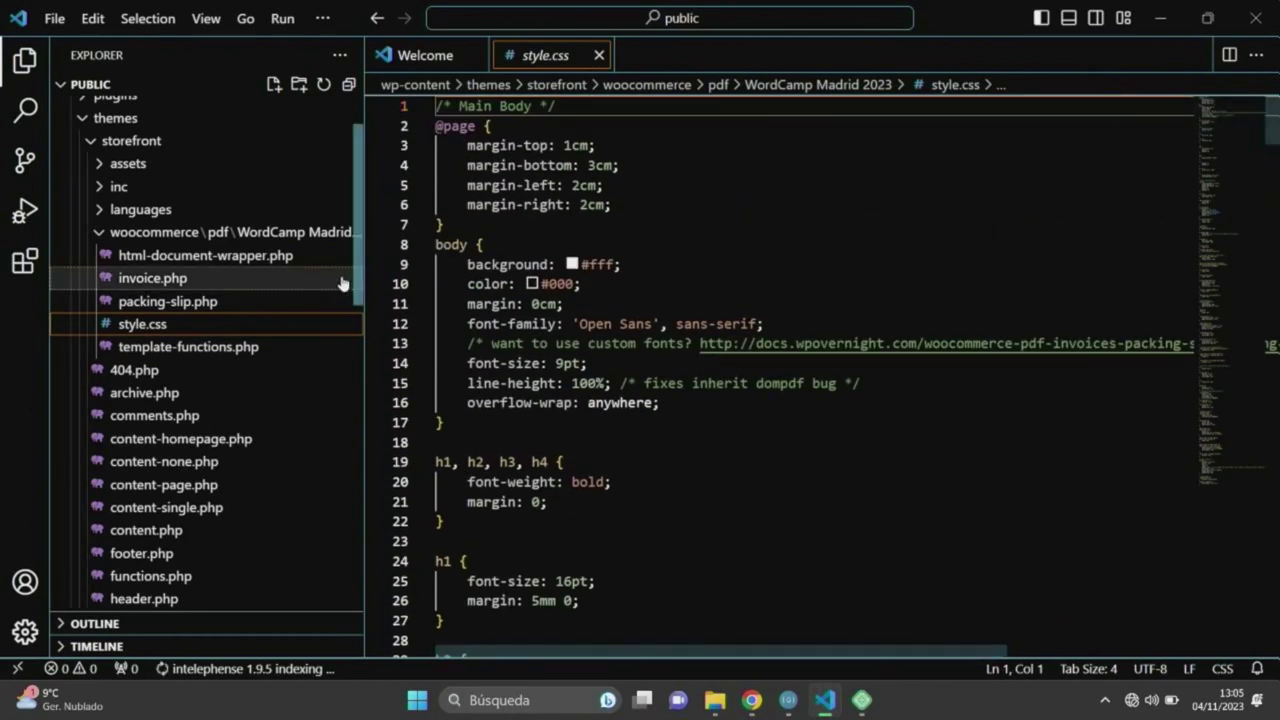
Reopen invoice.php and examine the head container table that builds the invoice header.
click(190, 283)
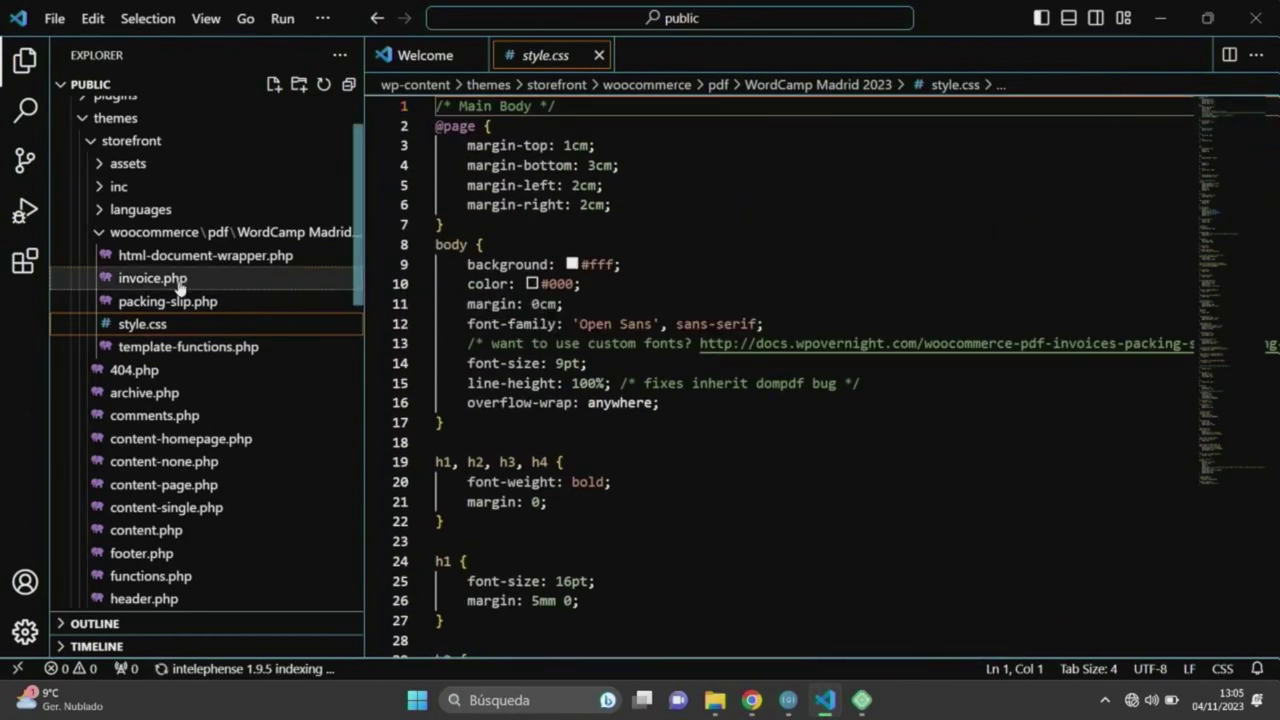
scroll(1220, 145, down, 3)
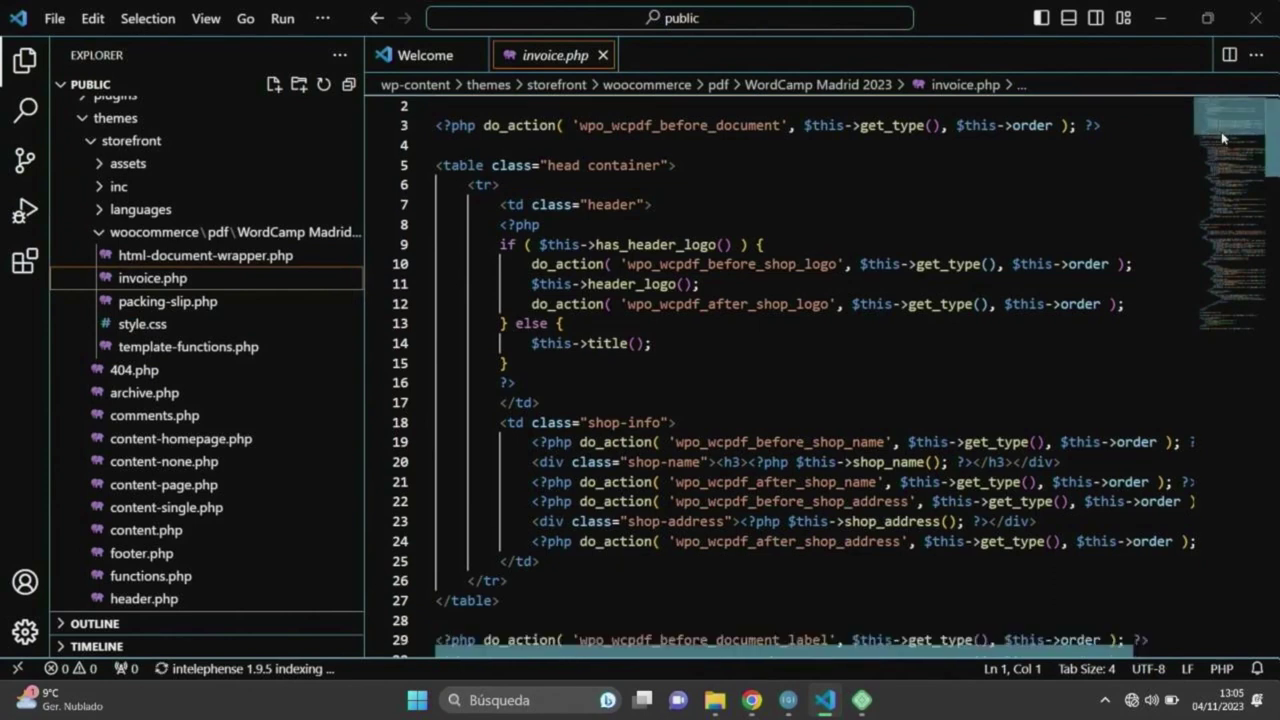
scroll(1220, 135, up, 3)
scroll(1220, 132, down, 2)
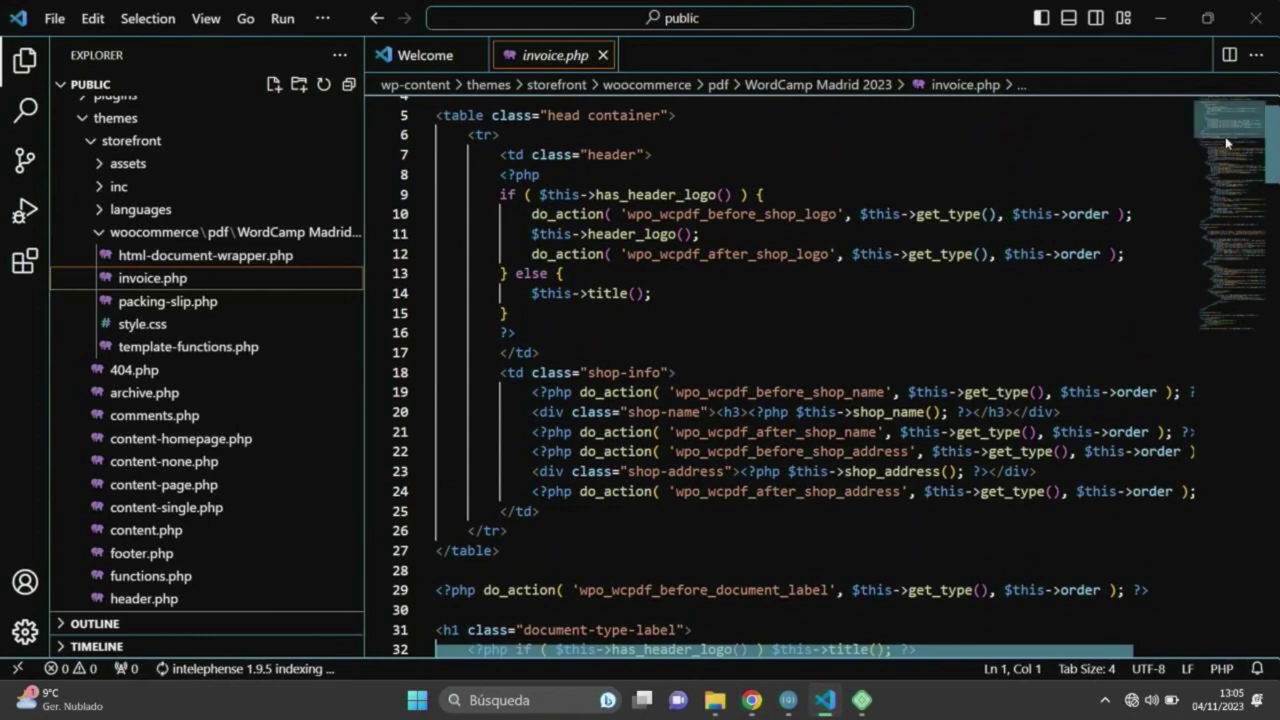
scroll(1225, 135, down, 2)
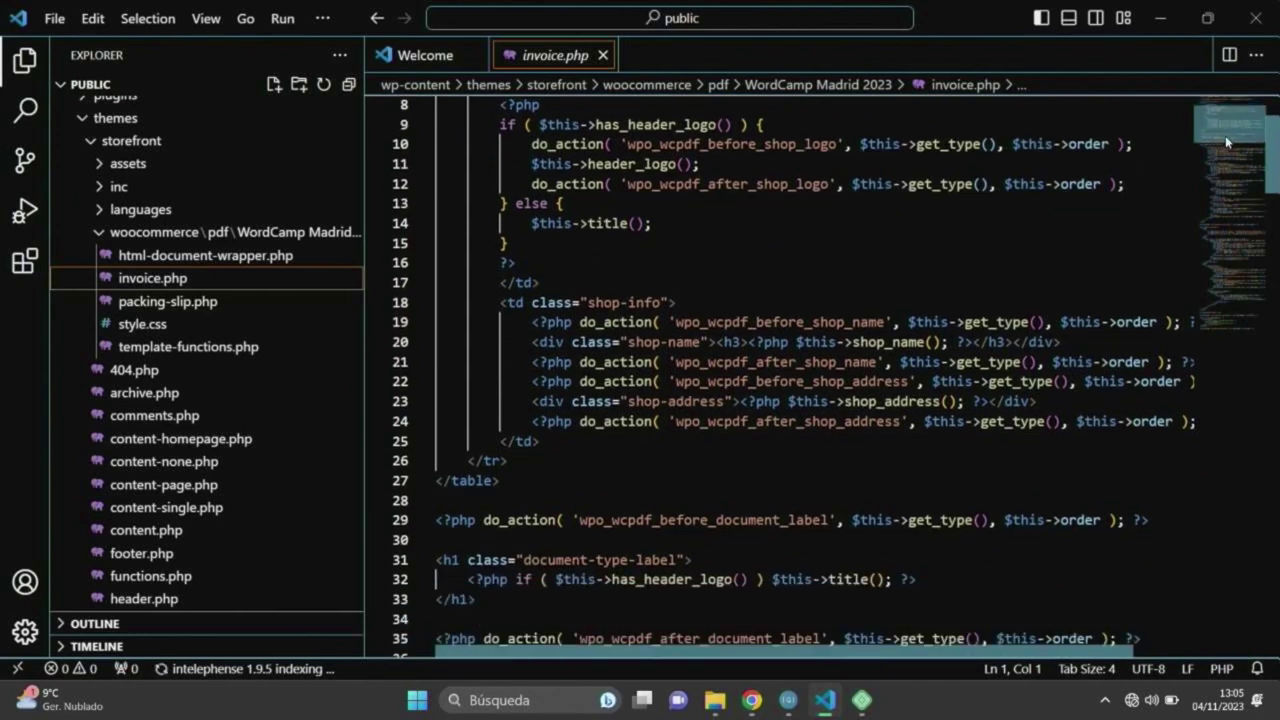
scroll(577, 231, up, 4)
drag(443, 186, 580, 617)
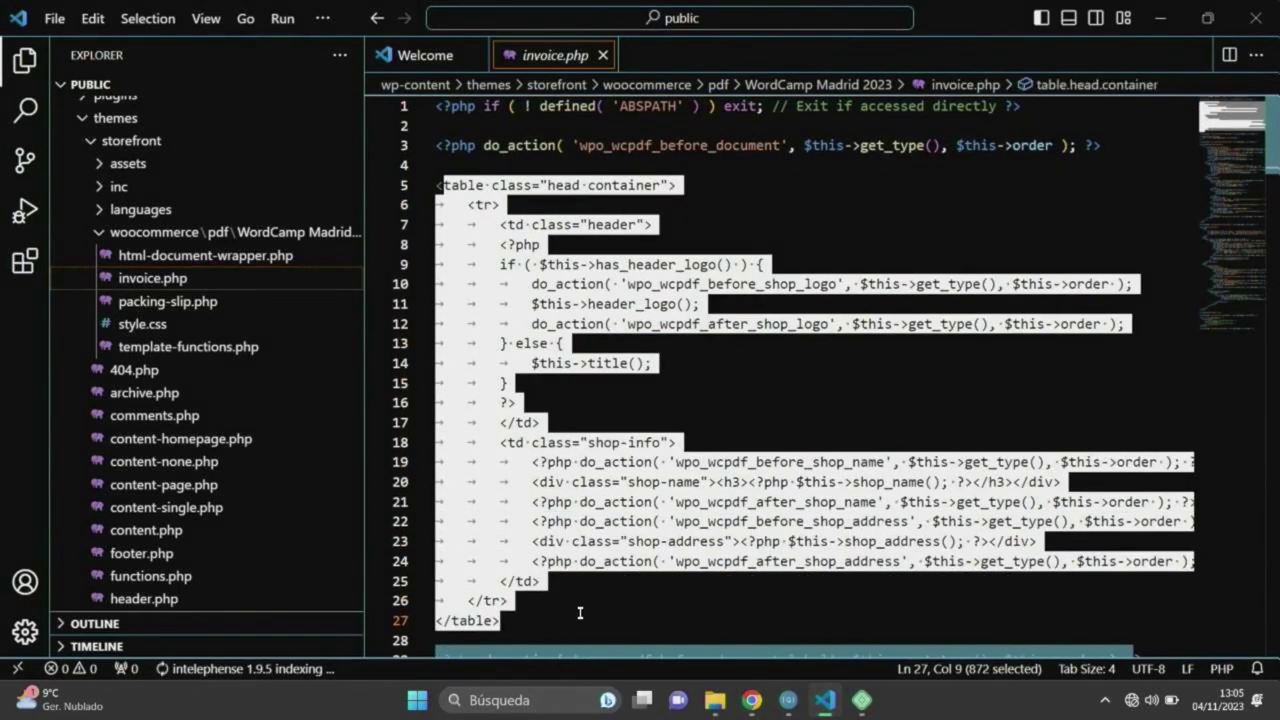
scroll(649, 315, down, 2)
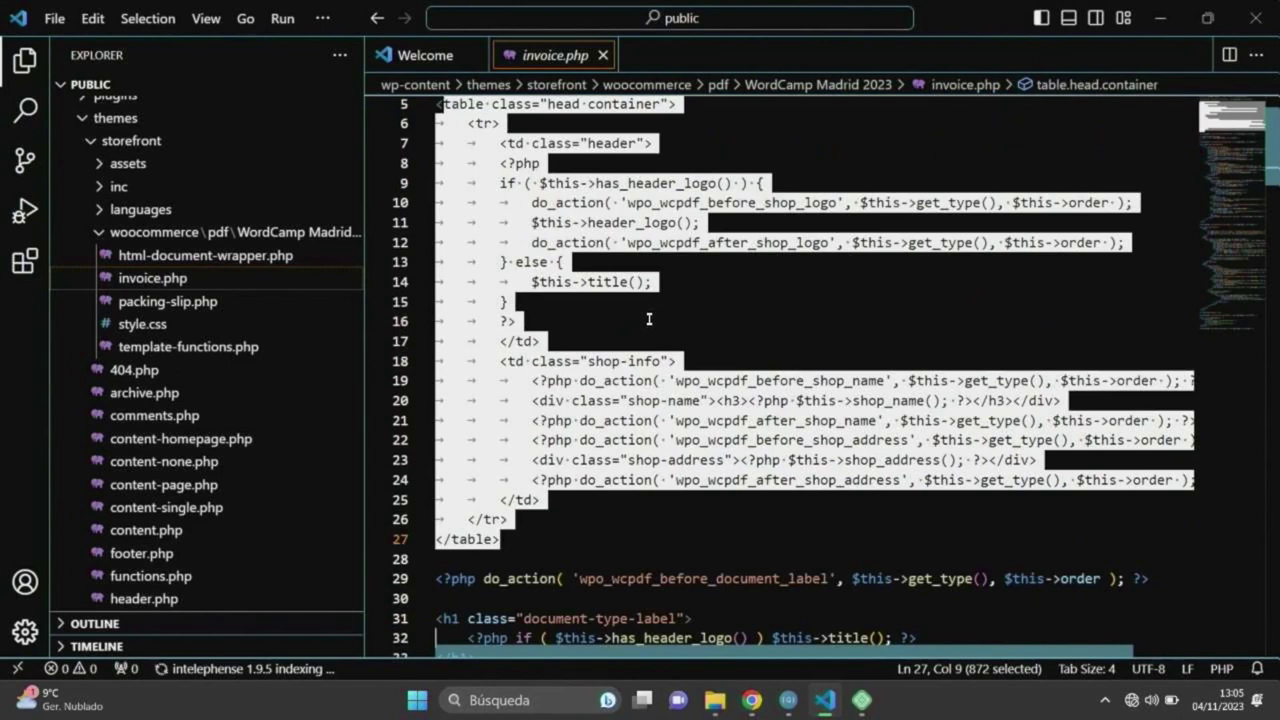
click(689, 328)
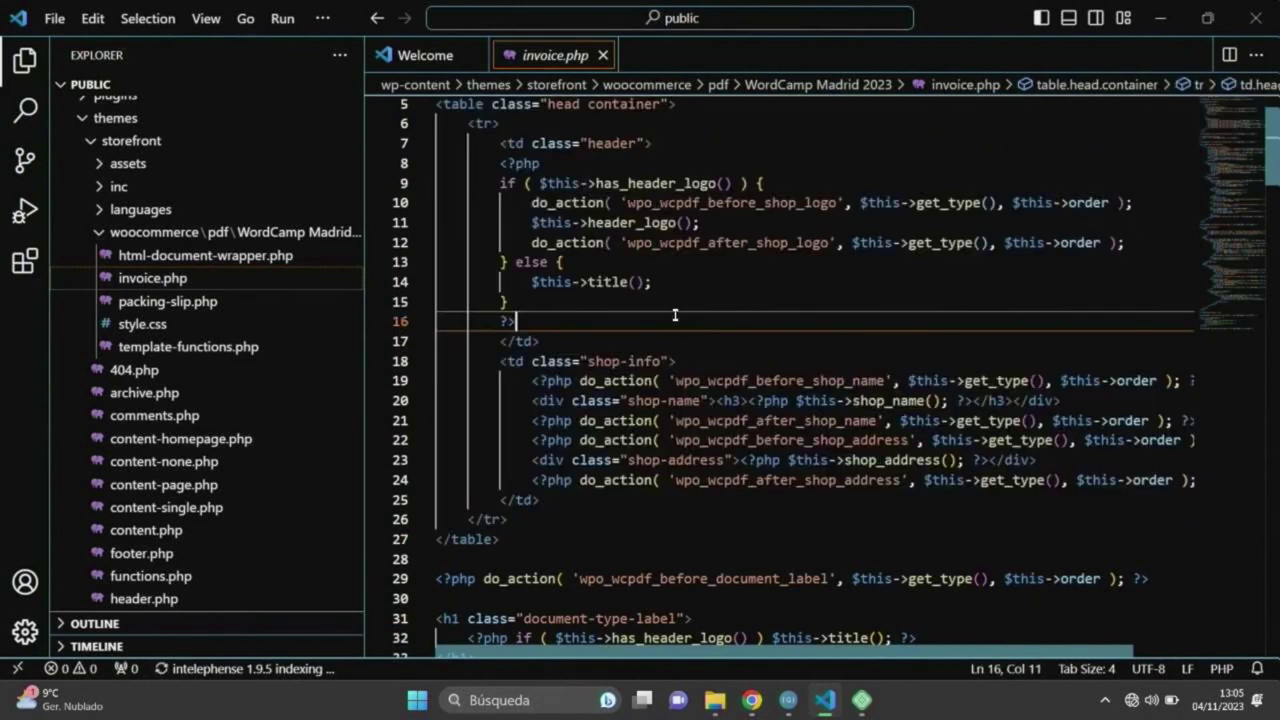
Examine the header logo cell and the shop-info cell inside the head container table of invoice.php.
scroll(665, 327, up, 2)
drag(548, 186, 652, 186)
drag(540, 225, 690, 368)
scroll(690, 368, down, 6)
click(540, 178)
drag(540, 178, 737, 343)
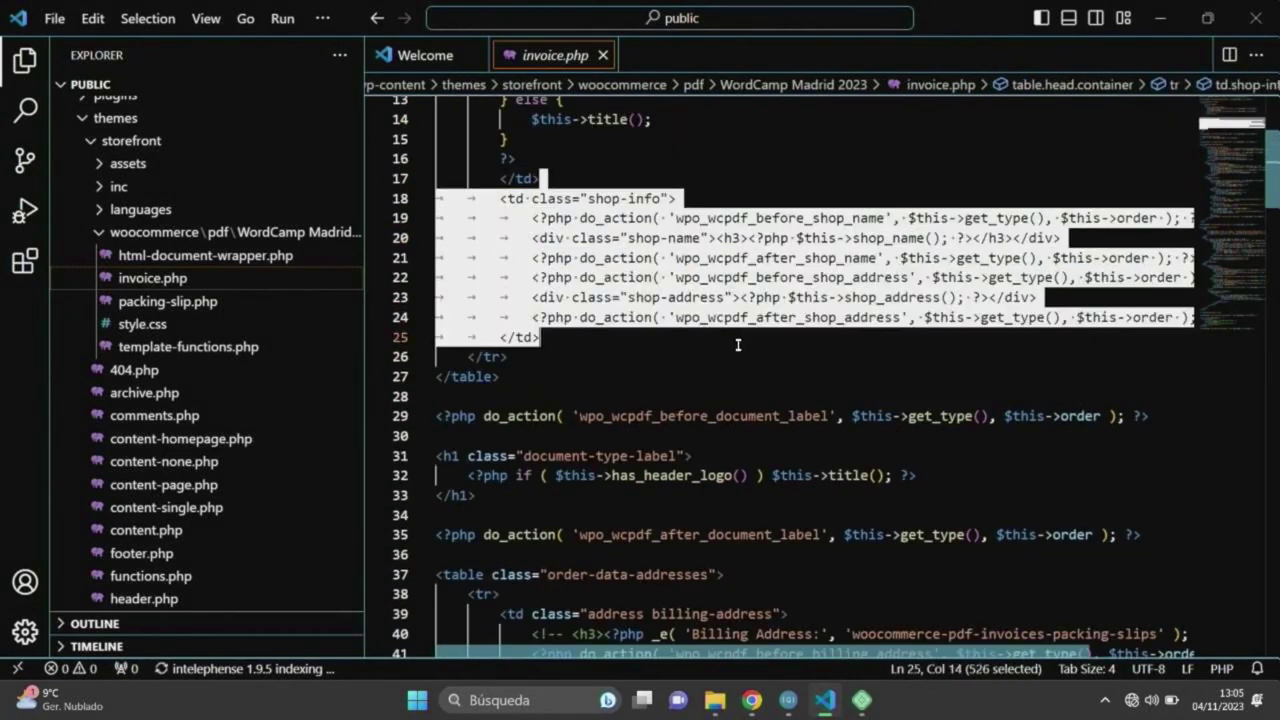
click(760, 365)
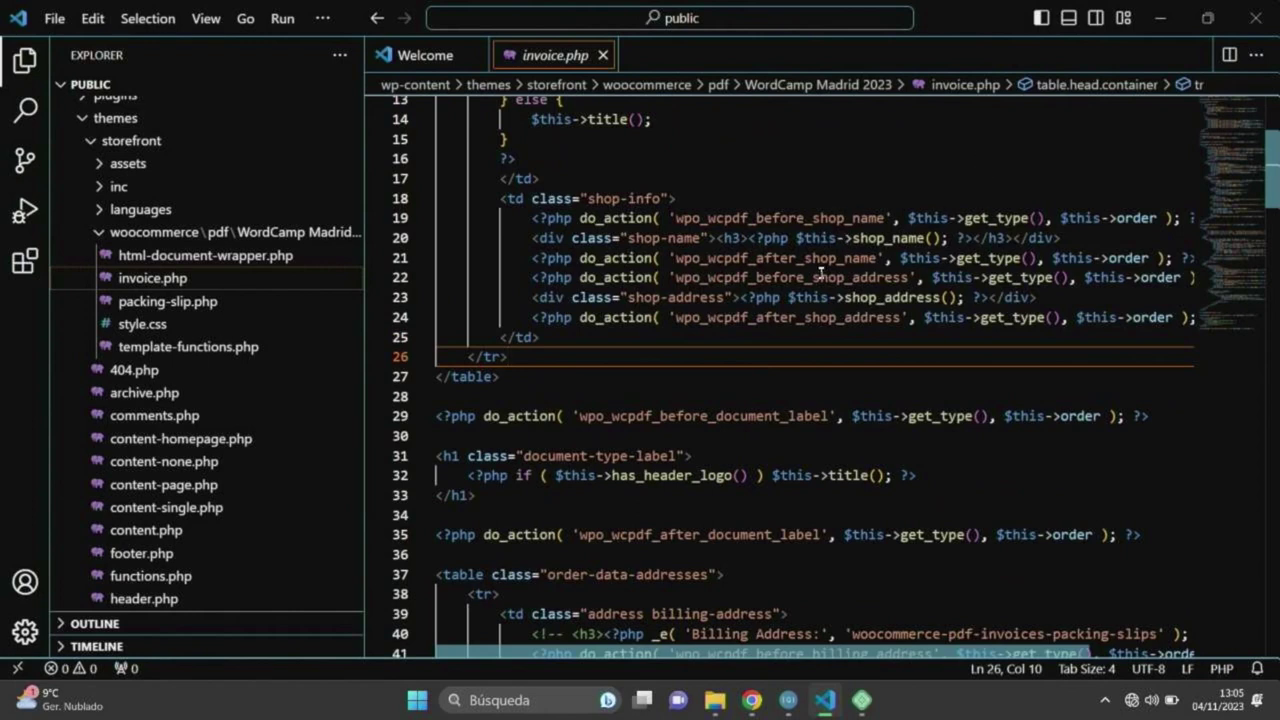
Delete the shop-name div line from the shop-info cell in invoice.php and save the file.
triple_click(845, 238)
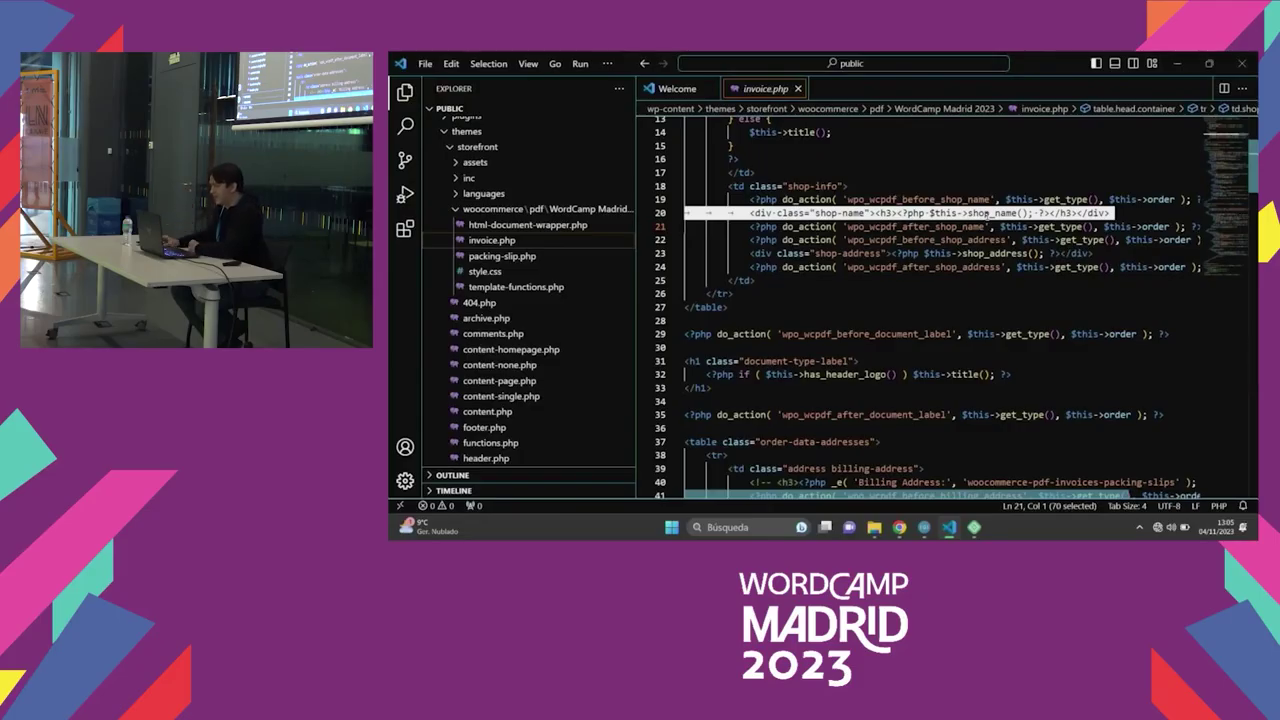
drag(1110, 213, 668, 218)
key(BackSpace)
key(BackSpace)
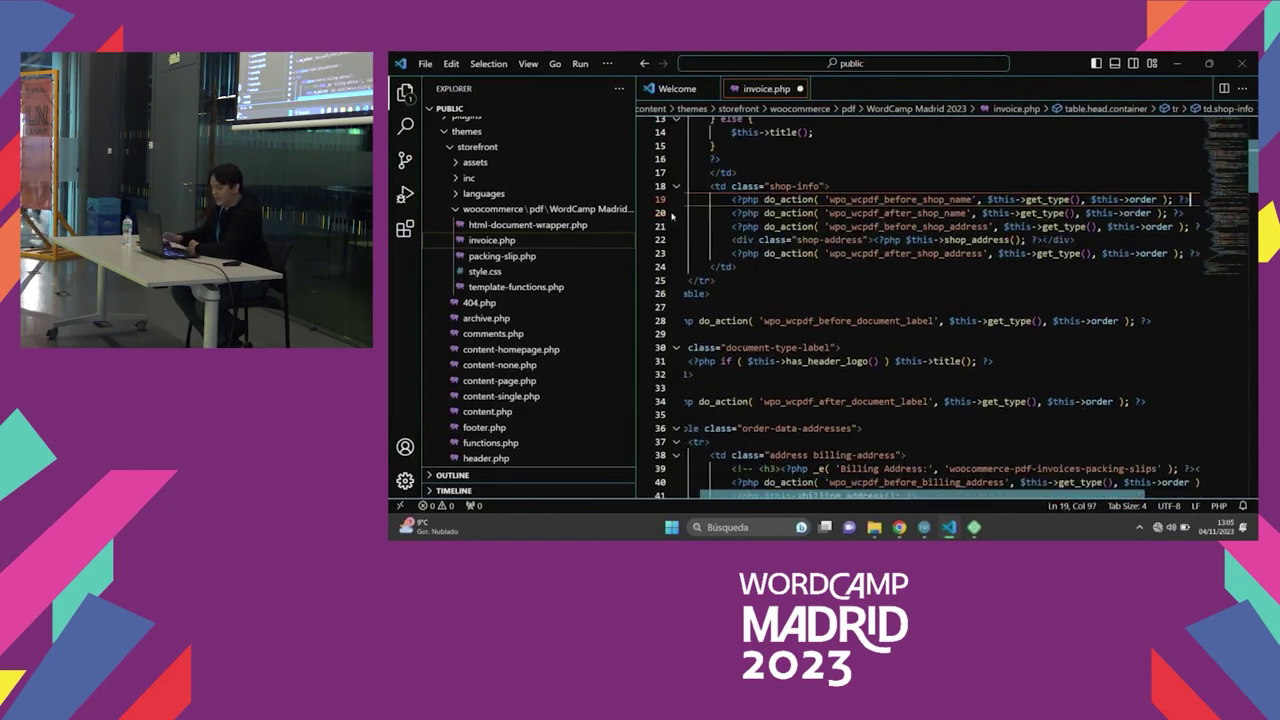
Switch to Chrome and reload the PDF Factura at 100% zoom to check the shop name in its header.
key(alt+Tab)
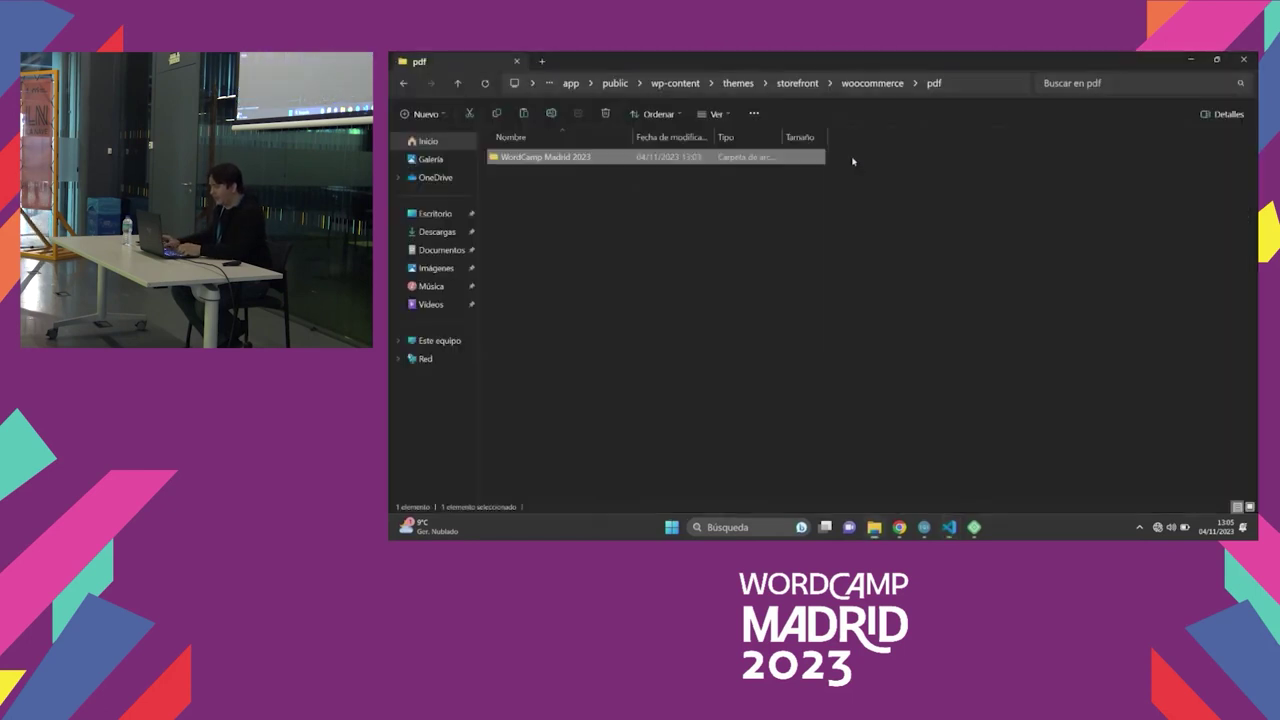
key(alt+Tab)
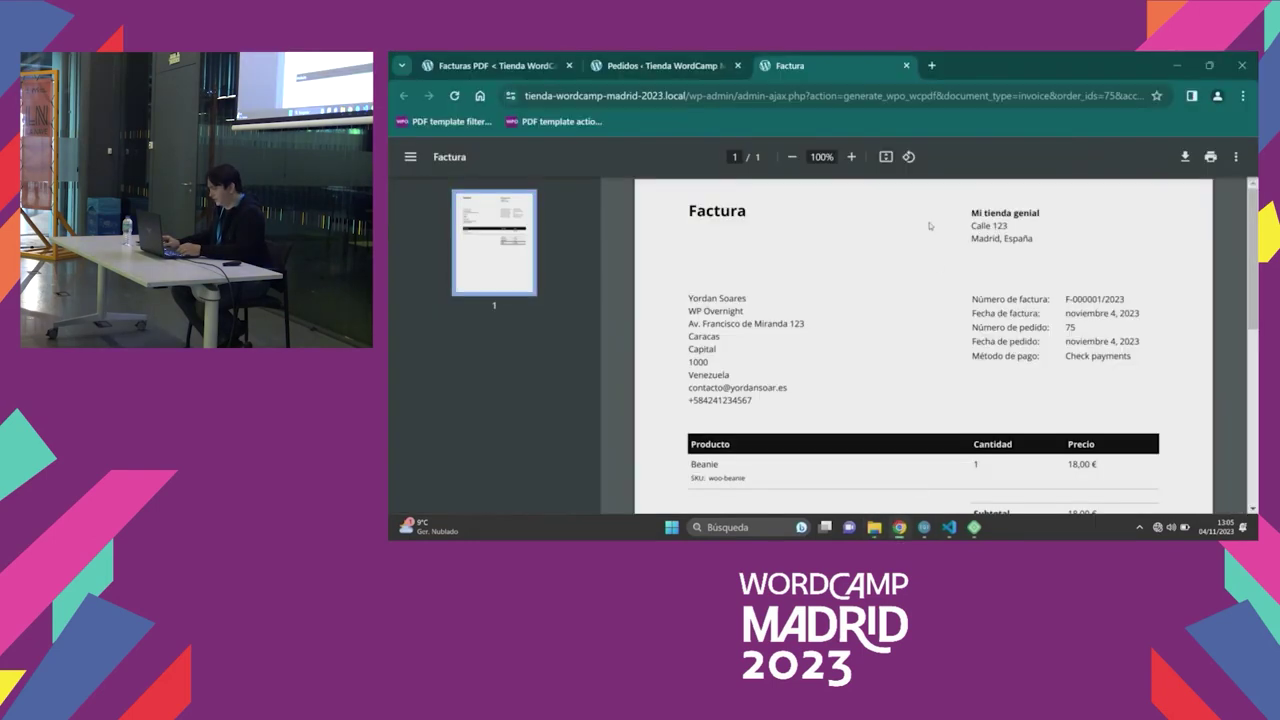
drag(973, 213, 1057, 219)
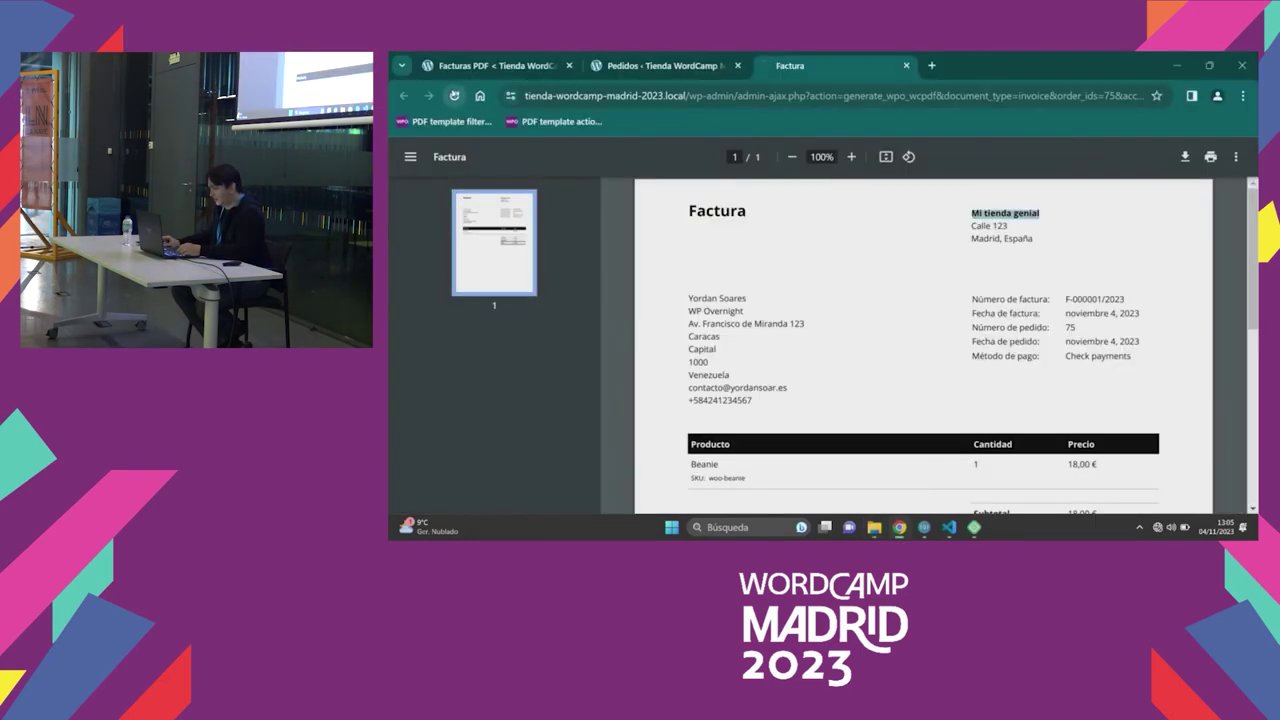
key(ctrl+0)
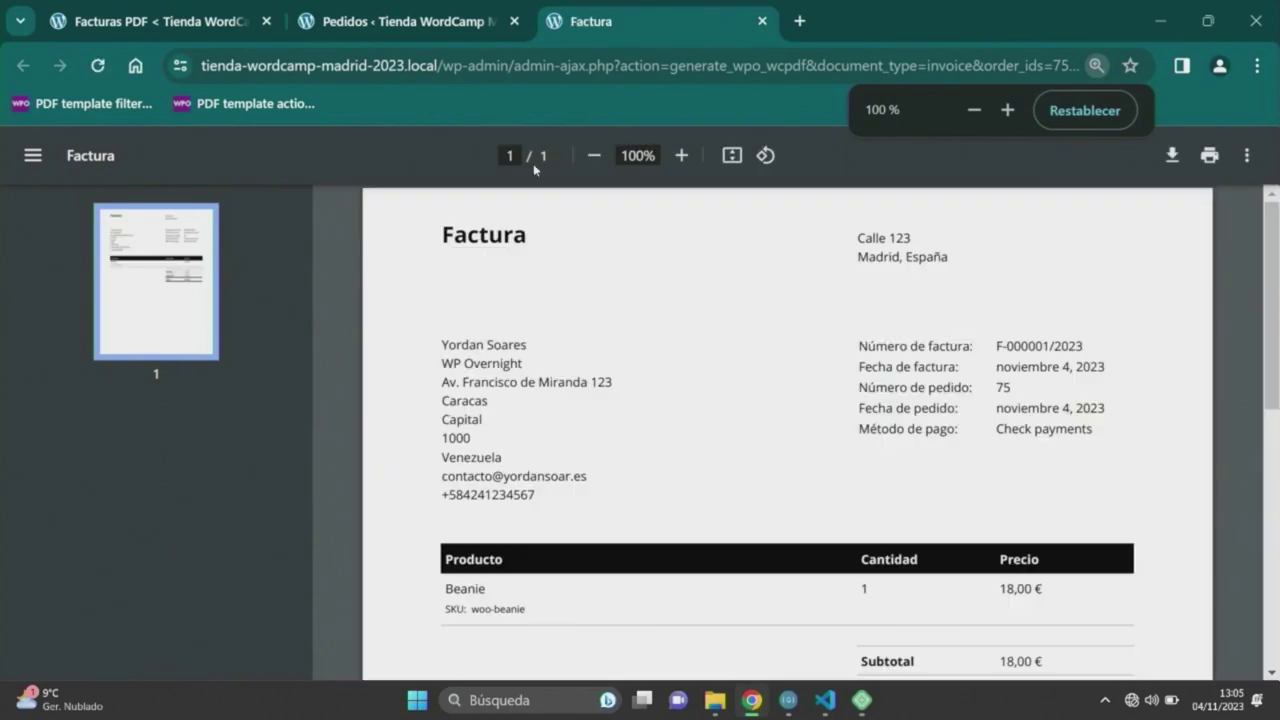
Switch back to Visual Studio Code and undo the deletion of the shop-name line in invoice.php.
key(alt+Tab)
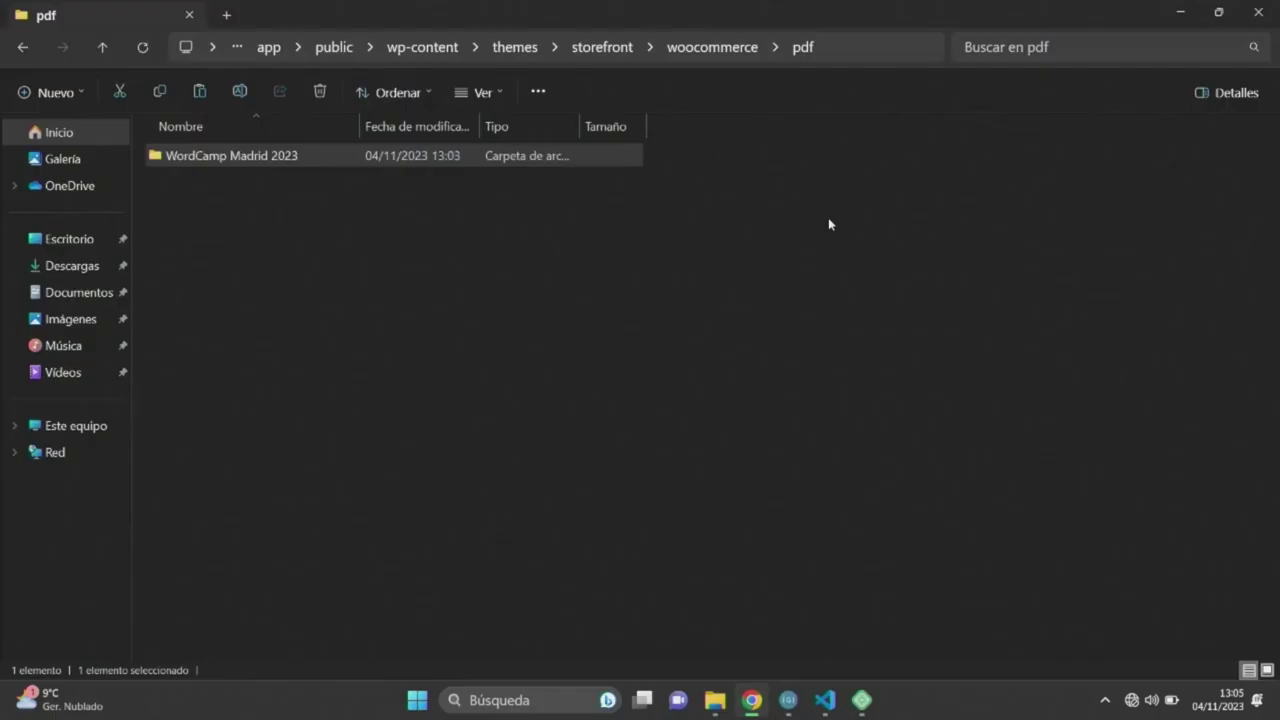
key(alt+Tab)
key(Tab)
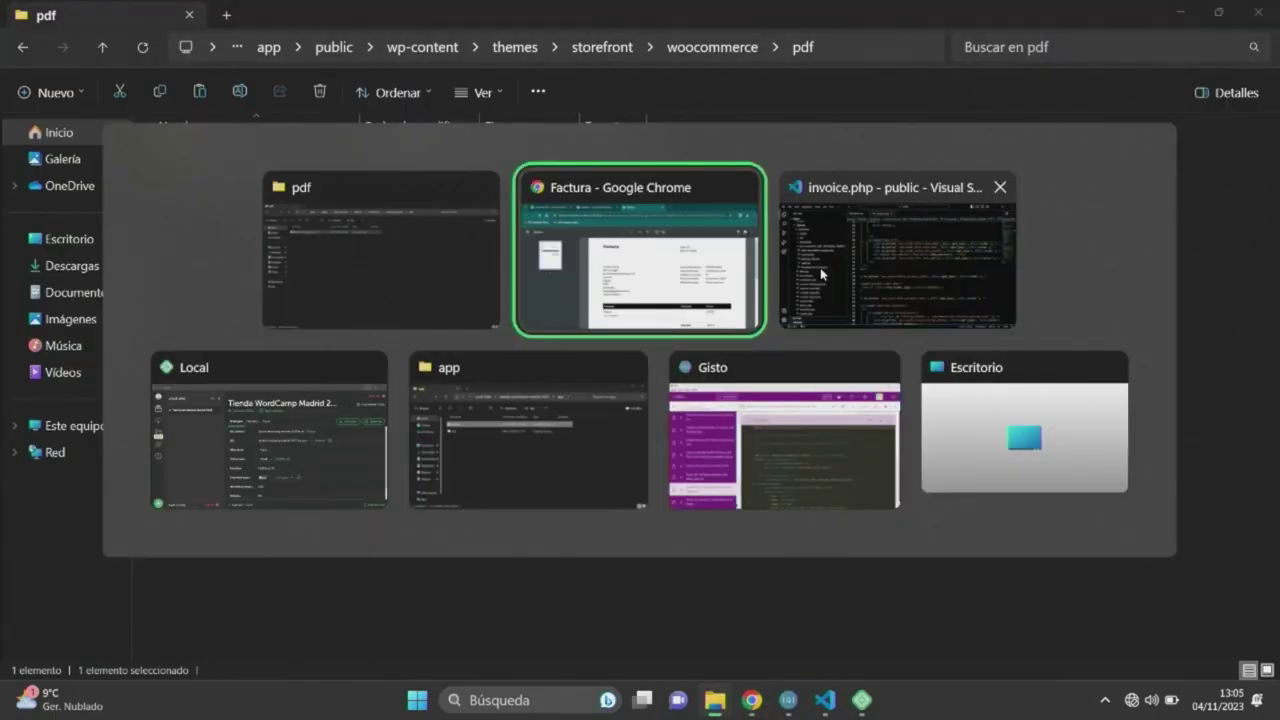
key(ctrl+z)
key(ctrl+z)
Examine the billing and shipping address cells and locate the opening tag of the order-data-addresses table in invoice.php.
scroll(868, 323, down, 4)
scroll(868, 322, up, 2)
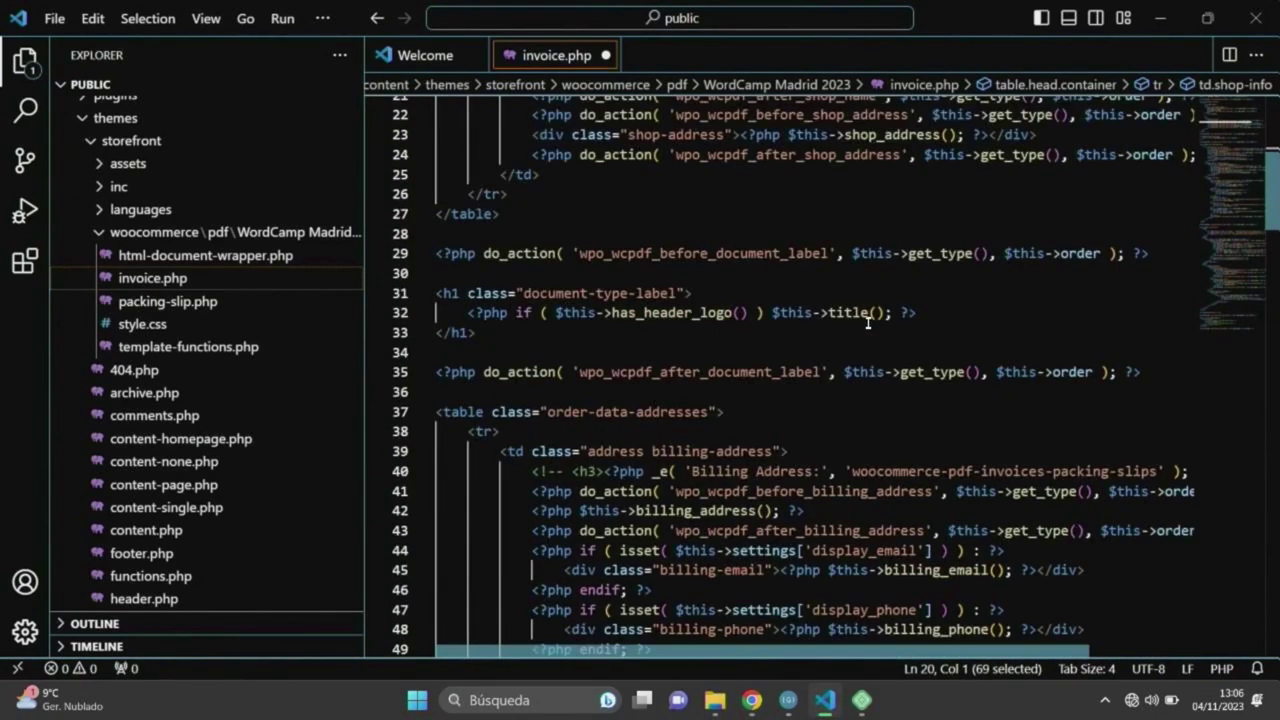
scroll(993, 210, down, 7)
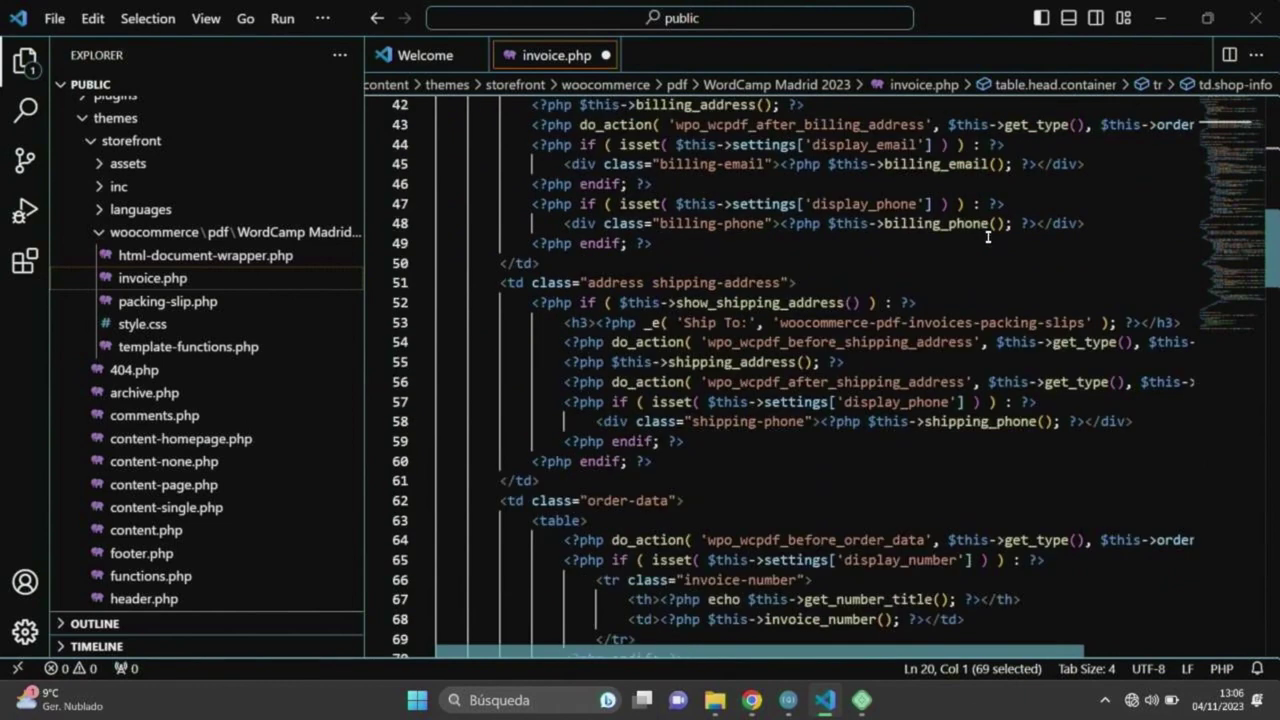
scroll(982, 237, up, 3)
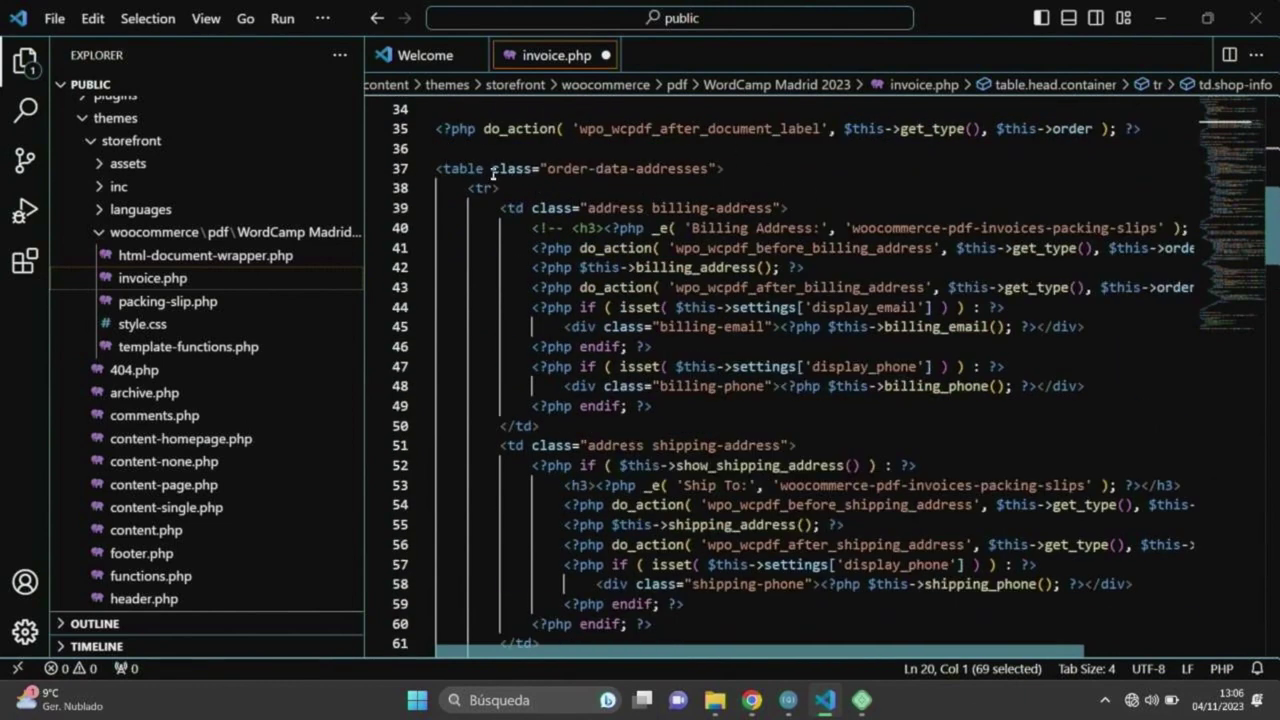
drag(444, 168, 750, 168)
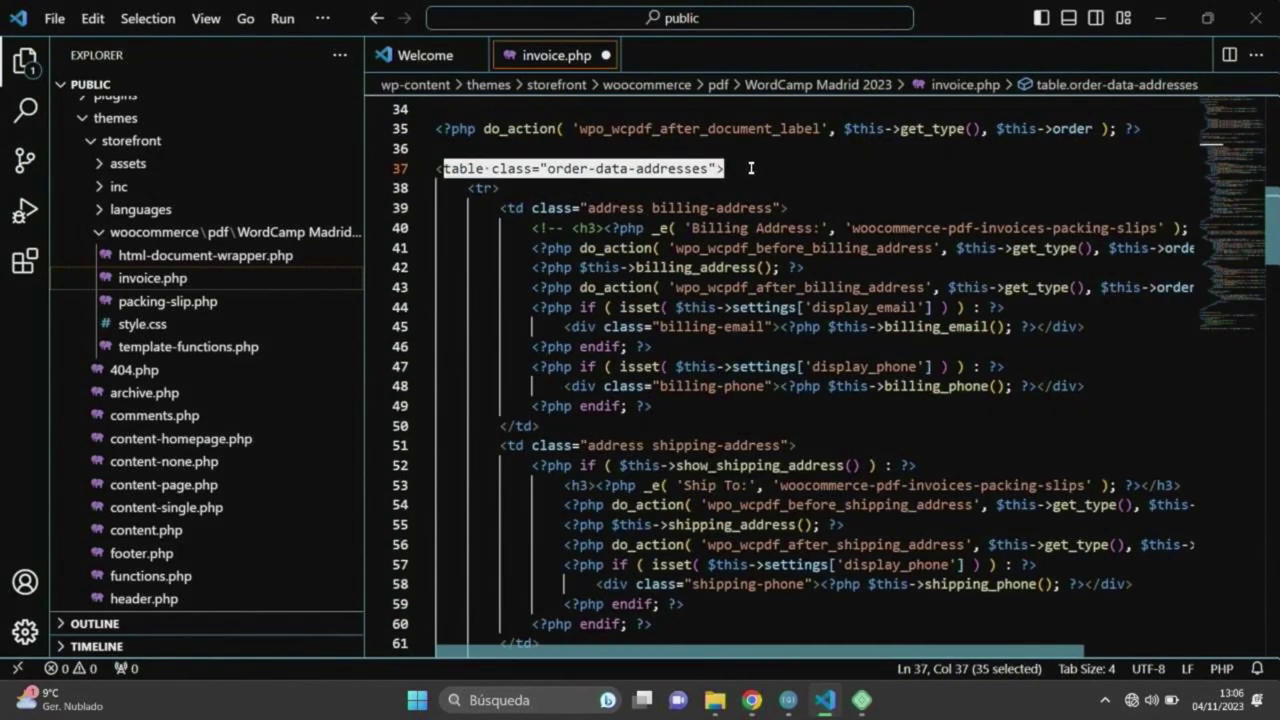
drag(1276, 224, 1278, 163)
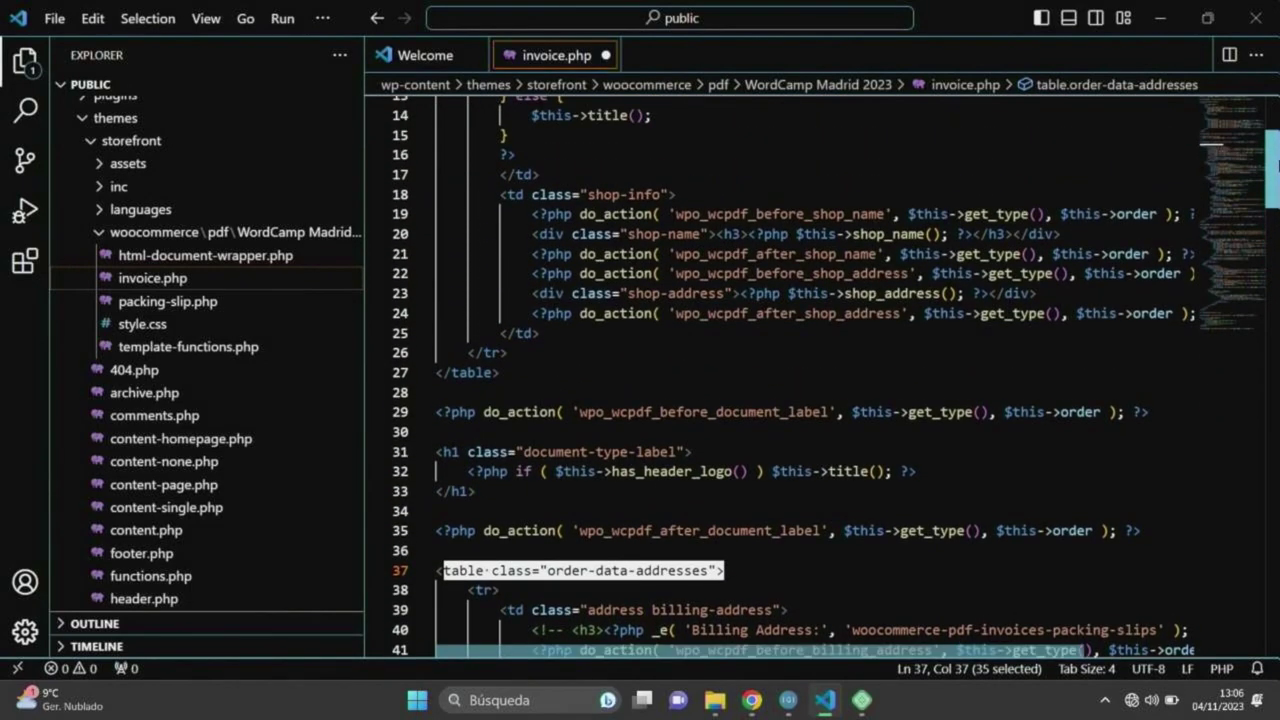
Examine the document-type-label heading and its has_header_logo condition that outputs the title.
scroll(1278, 163, down, 5)
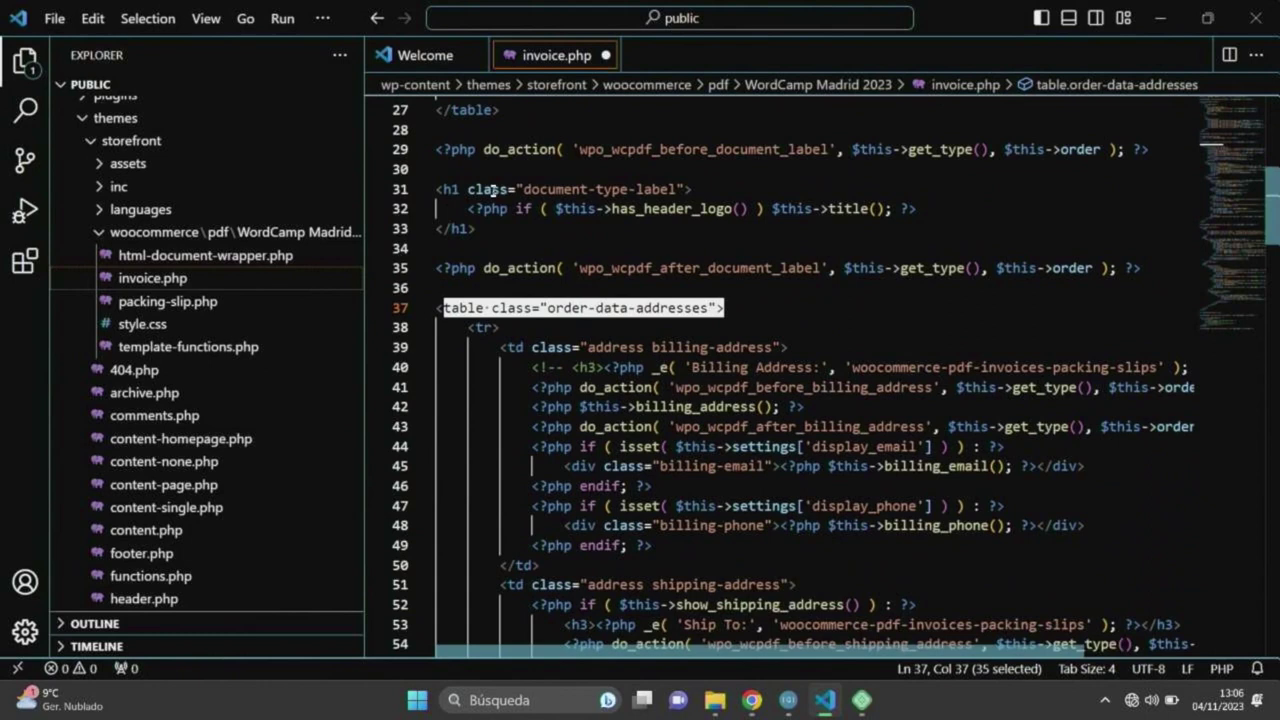
drag(478, 189, 462, 189)
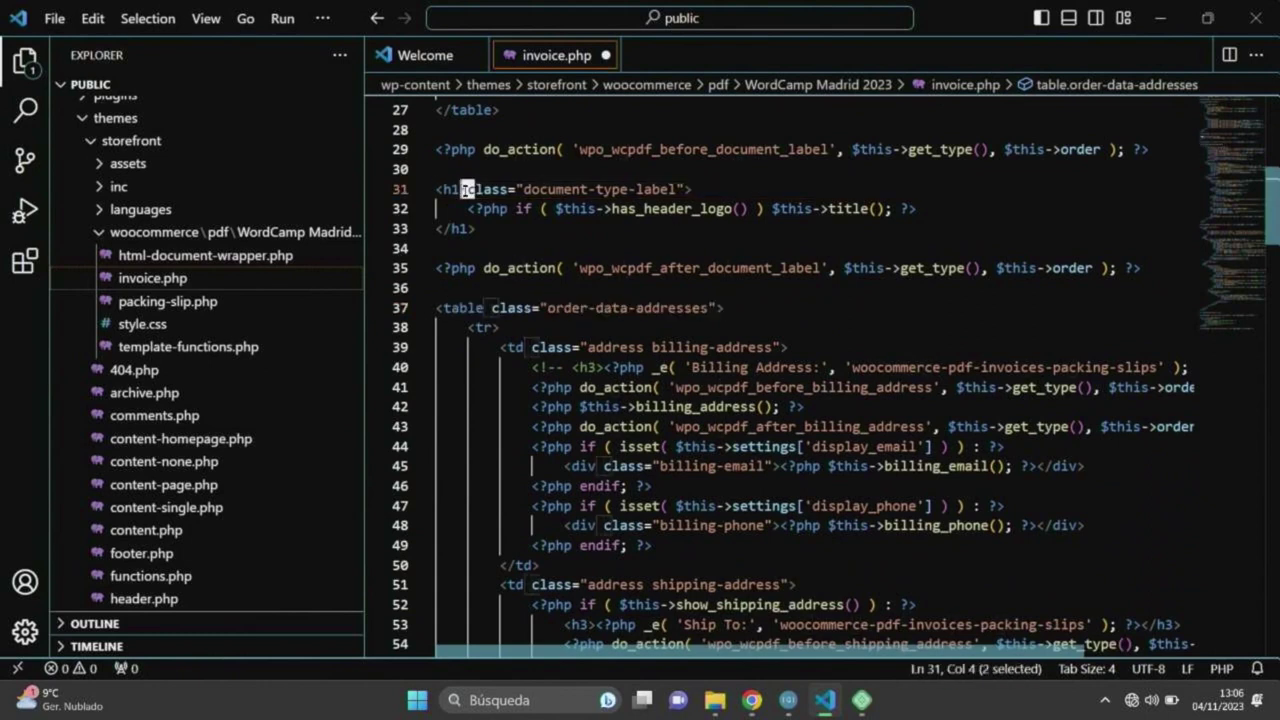
click(764, 236)
double_click(700, 208)
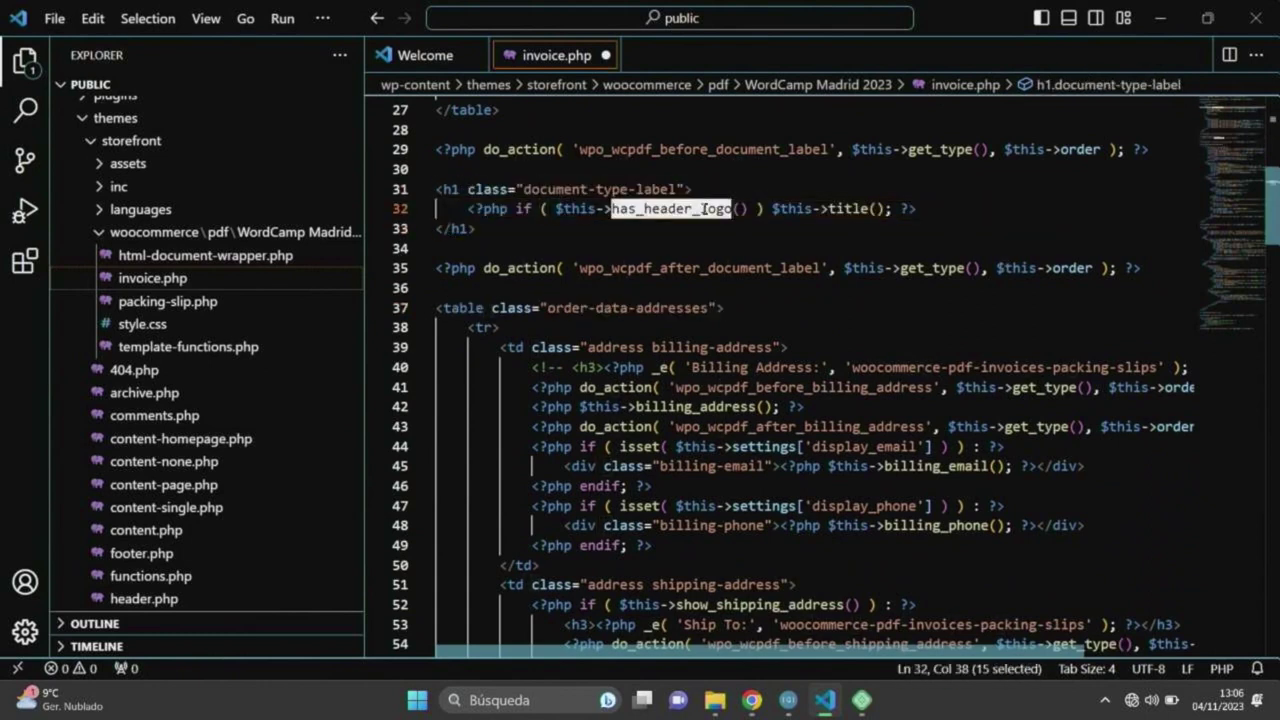
click(845, 210)
double_click(848, 208)
click(848, 232)
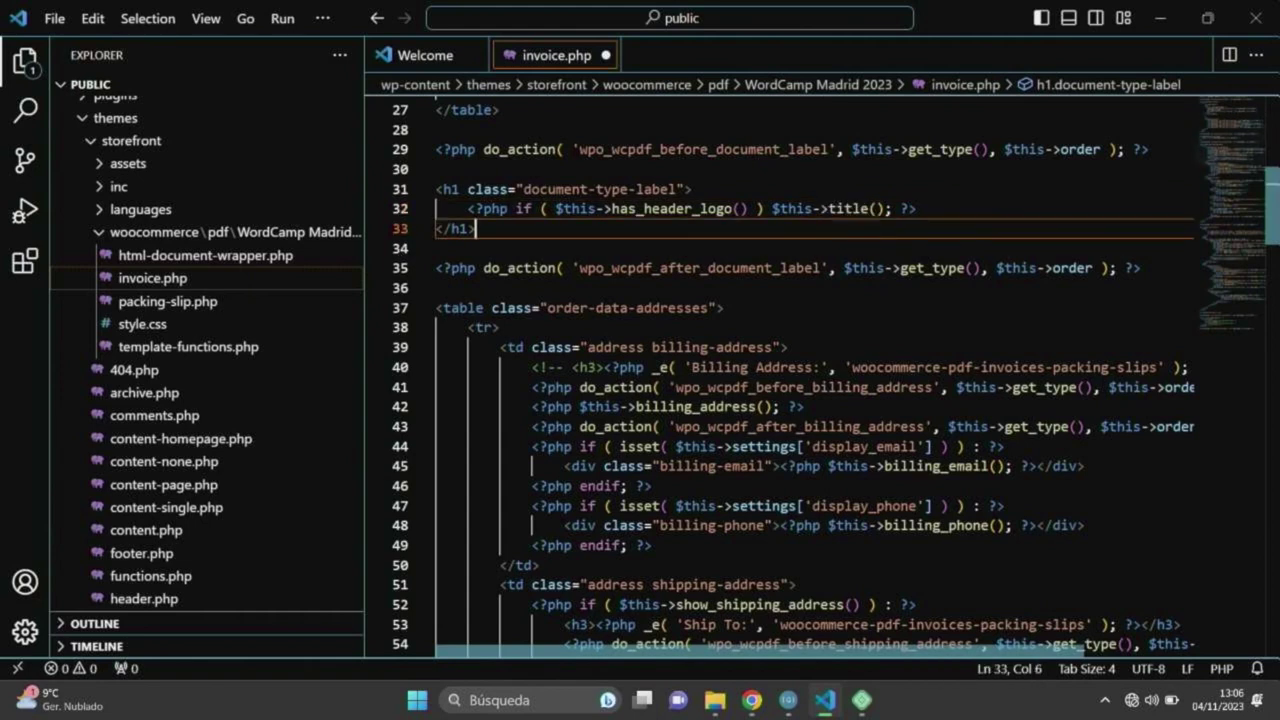
Examine the order-number, order-date and payment-method rows in the order-data table of invoice.php.
scroll(1275, 237, down, 3)
scroll(1275, 237, down, 2)
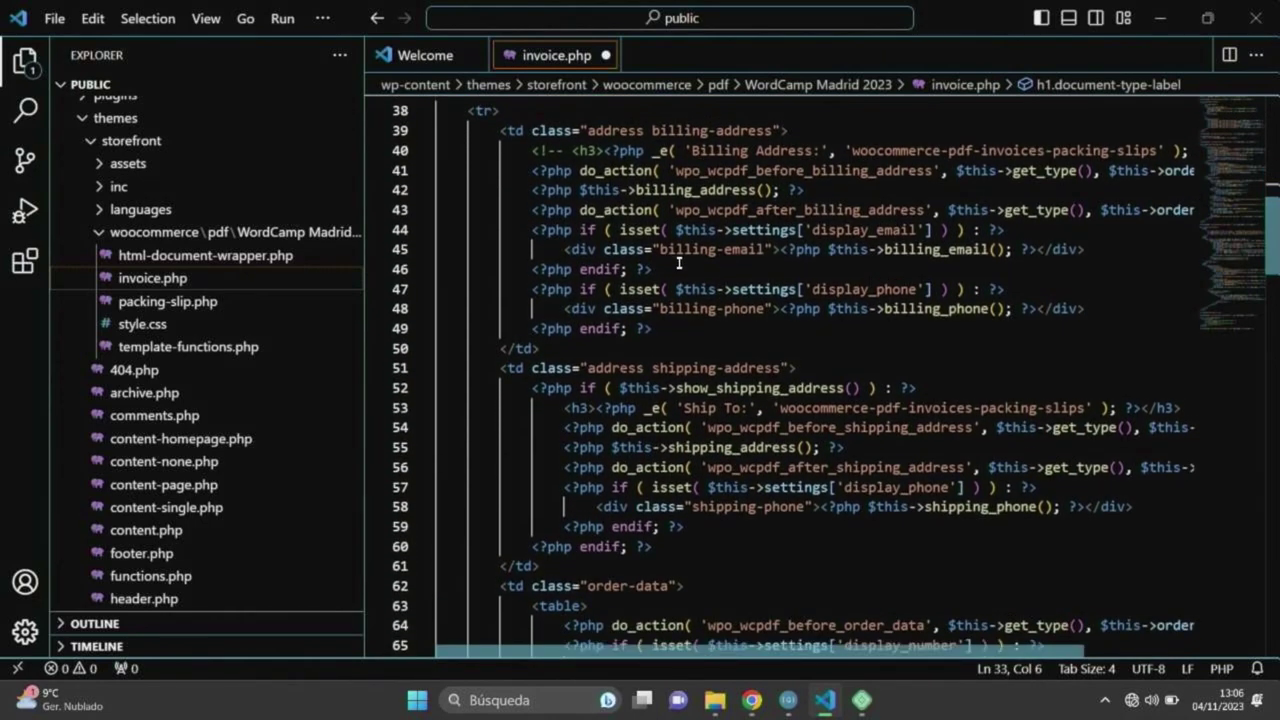
scroll(1267, 293, down, 6)
scroll(1267, 293, down, 4)
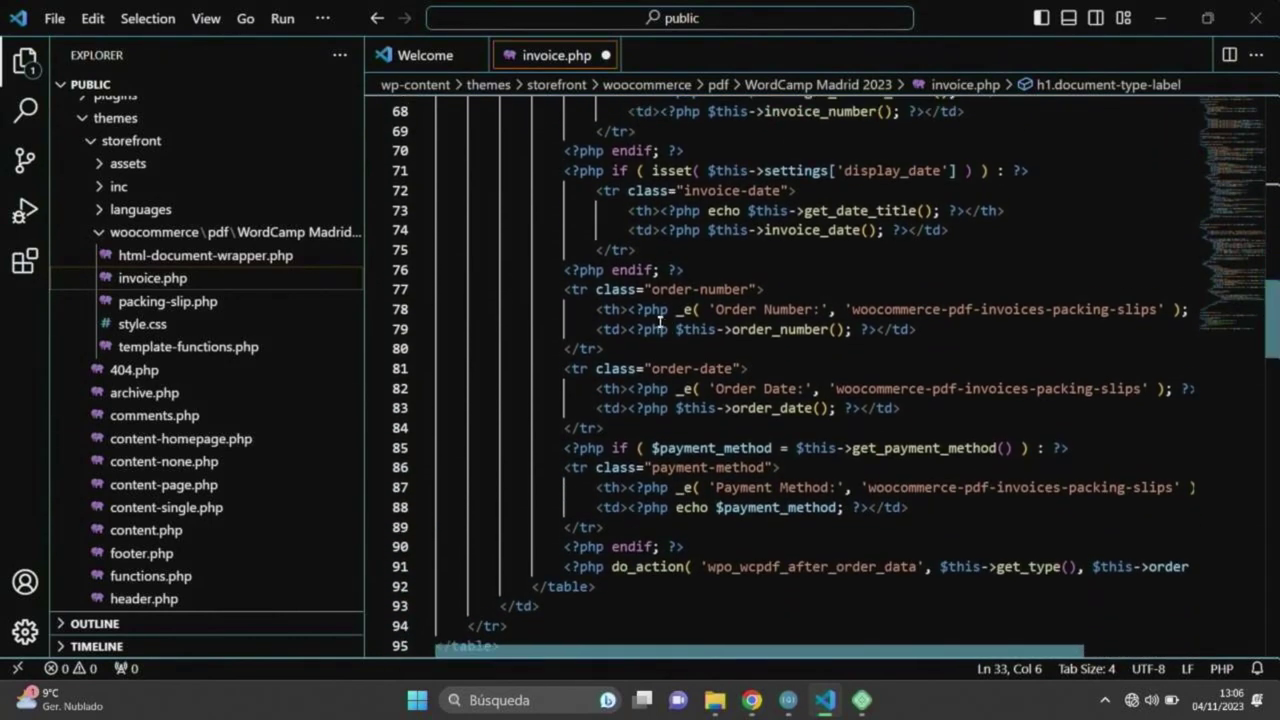
drag(563, 290, 811, 351)
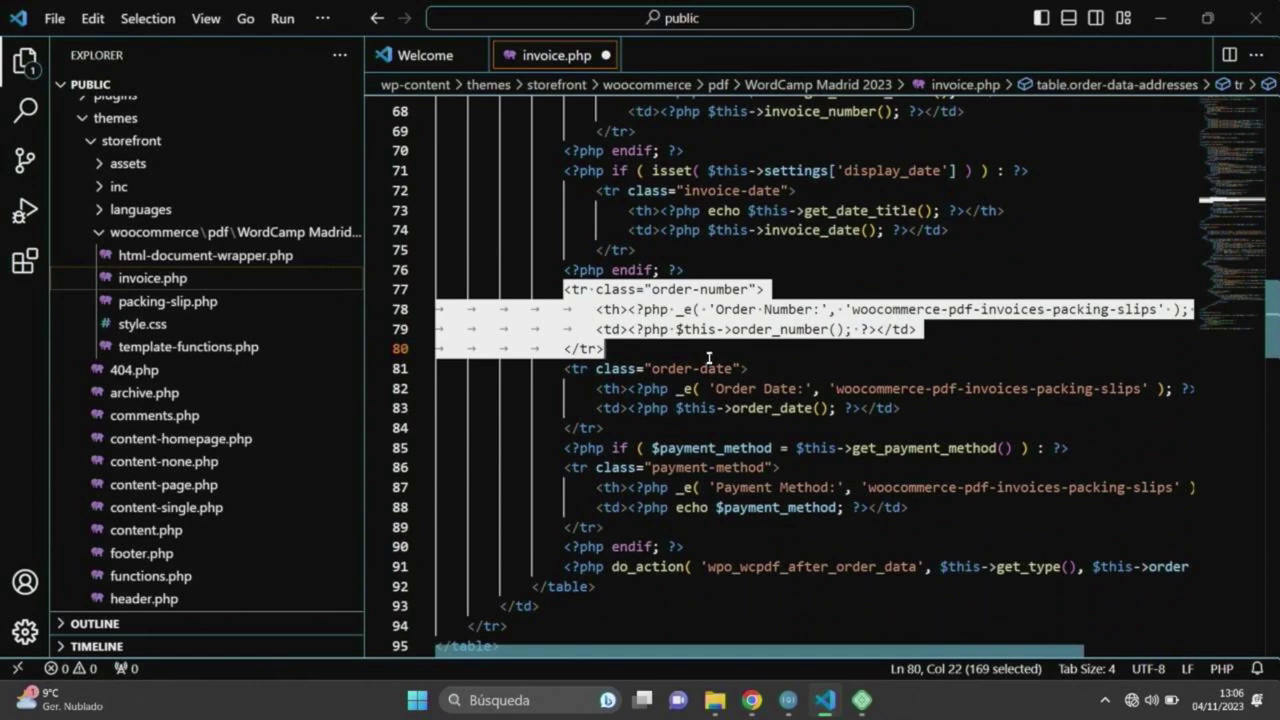
drag(565, 368, 604, 428)
click(700, 448)
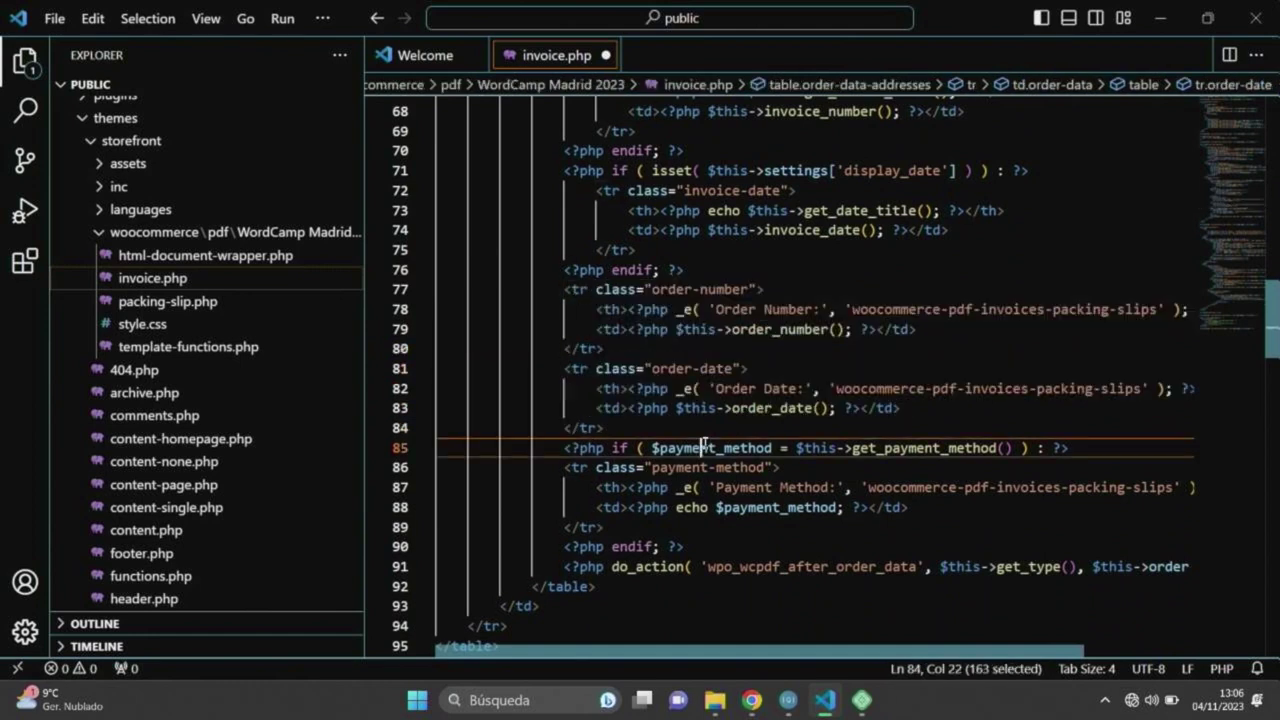
drag(624, 533, 573, 468)
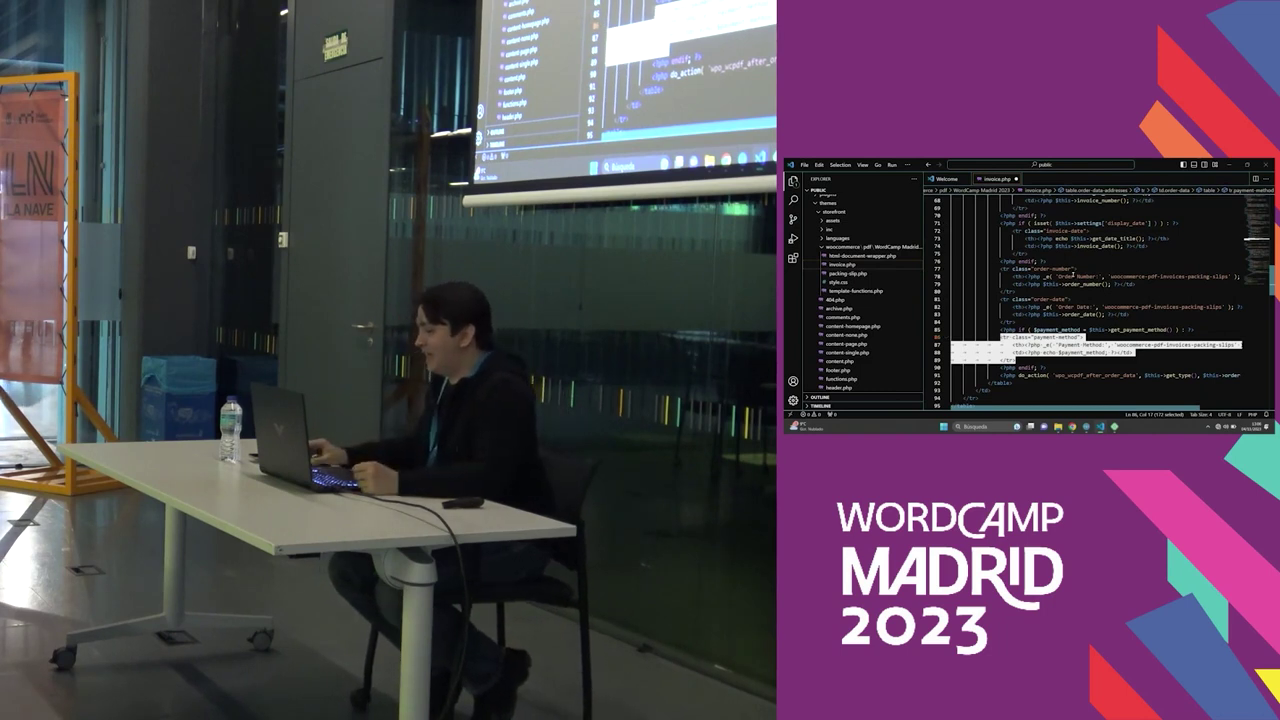
Duplicate the payment-method table row directly below itself in invoice.php, before the endif.
click(1062, 276)
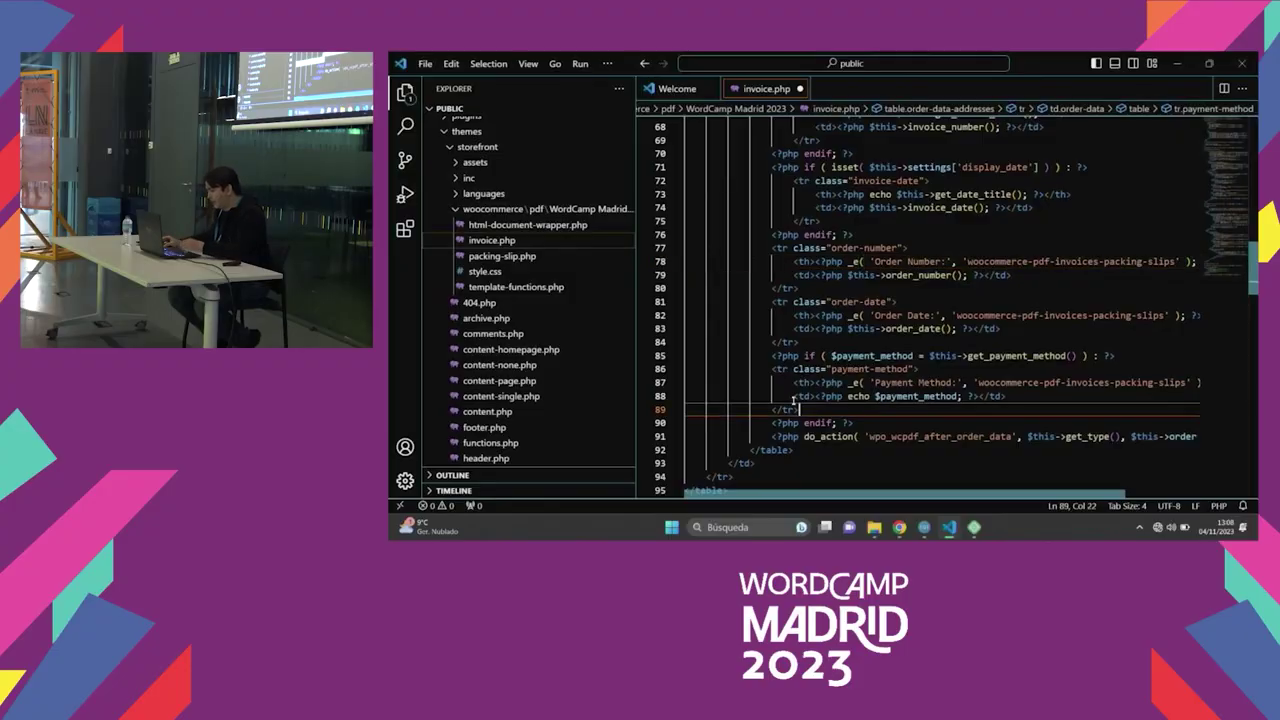
drag(793, 400, 772, 370)
click(828, 404)
key(ctrl+v)
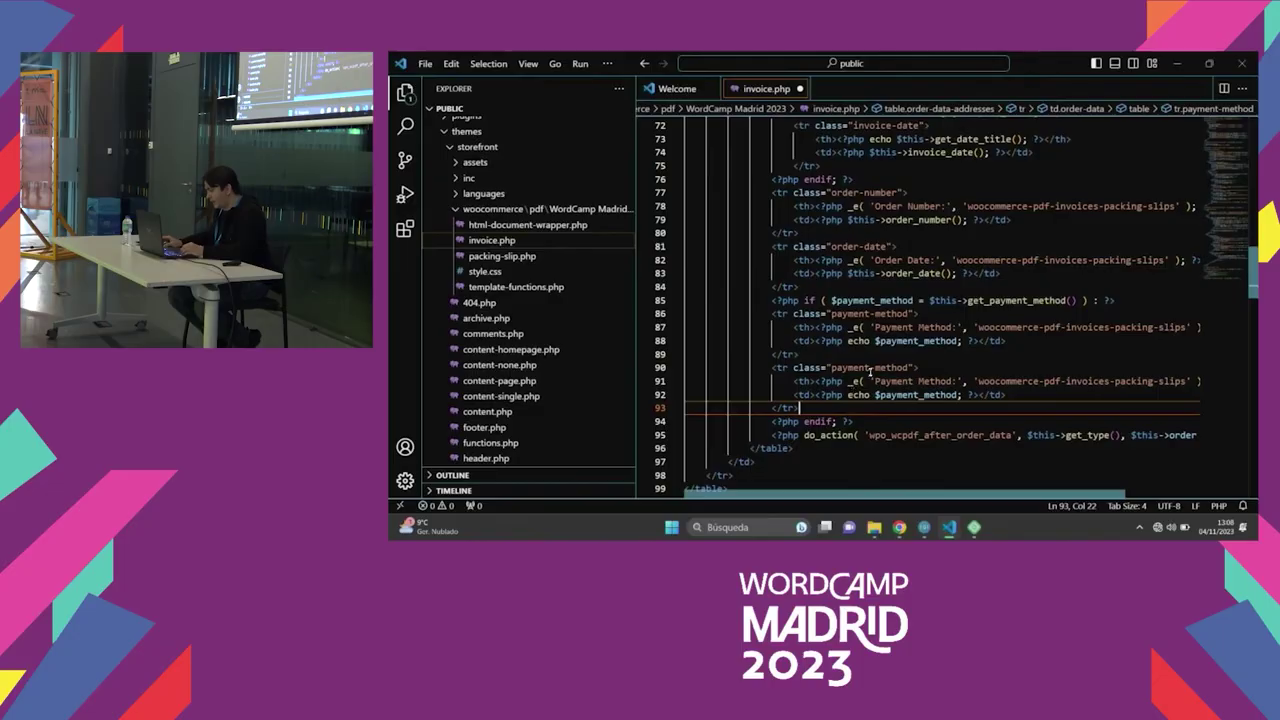
Set the duplicated row's class to dni and change its heading label to "DNI:".
click(871, 372)
double_click(695, 470)
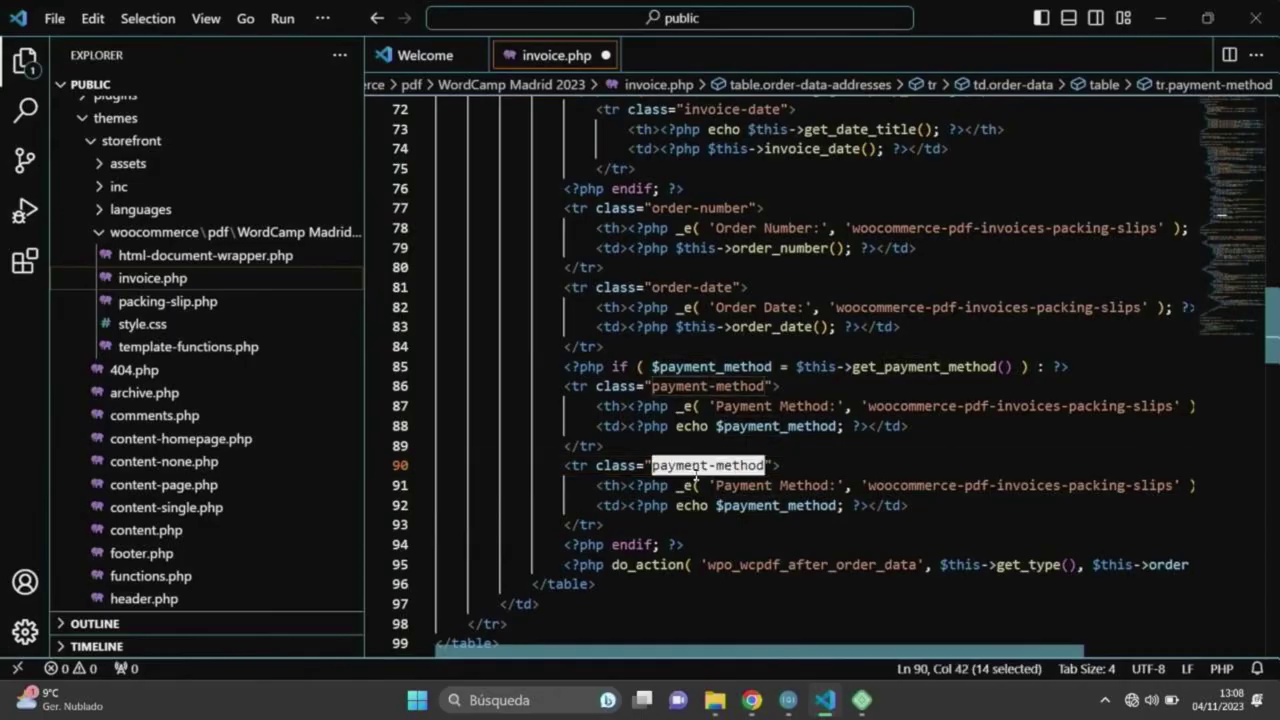
text(dni)
click(695, 475)
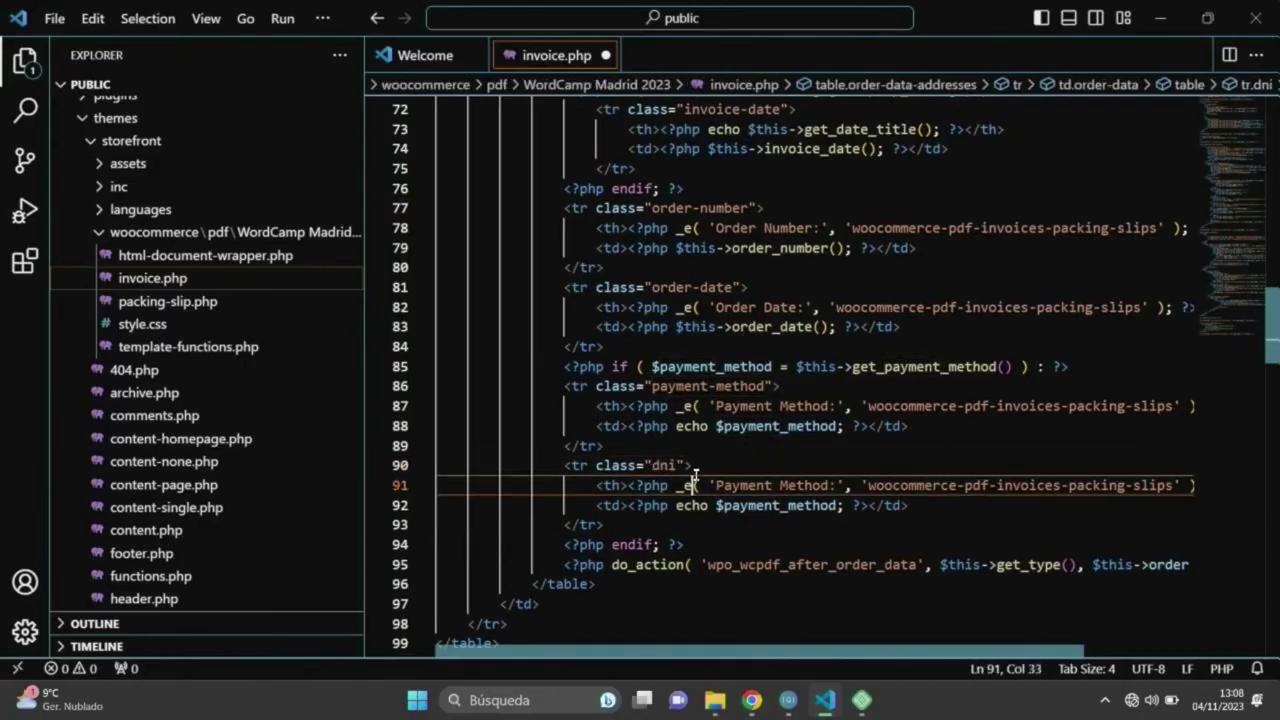
key(ctrl+shift+Right)
key(ctrl+shift+Right)
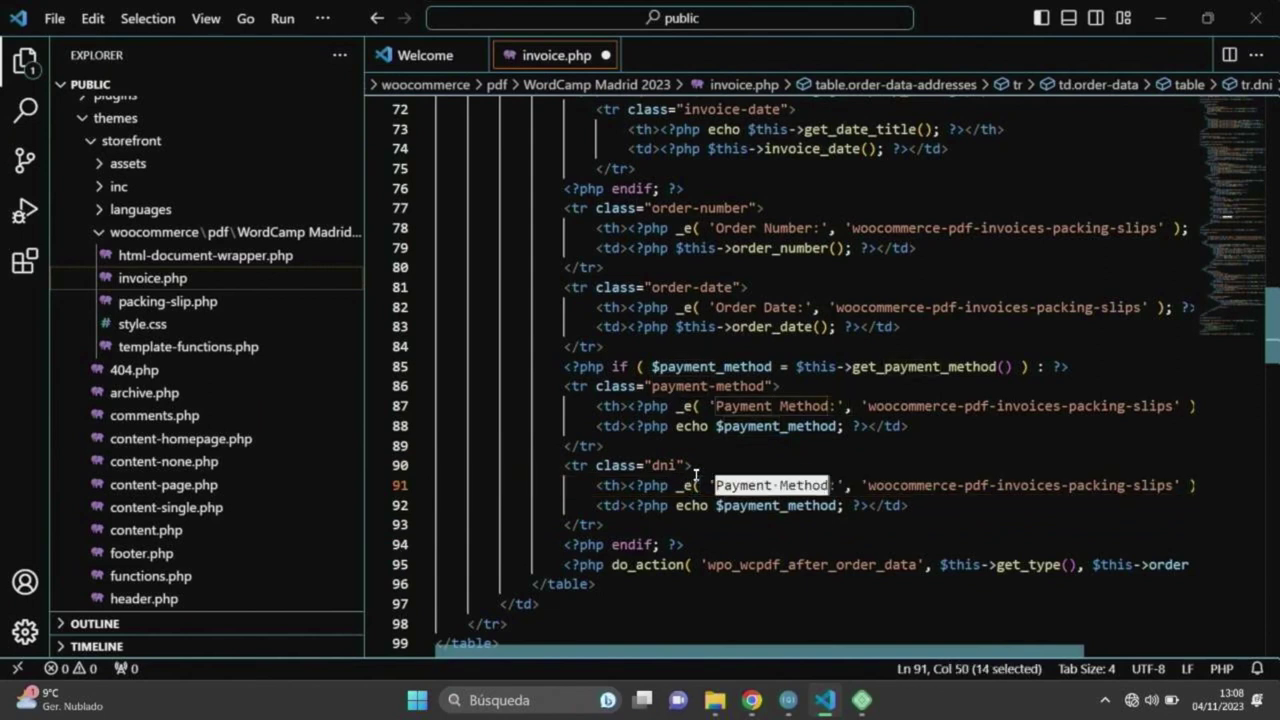
key(BackSpace)
text(DNI)
Examine the $payment_method variable, the if condition that defines it and the payment-method row inside that condition.
key(Down)
key(ctrl+Left)
key(ctrl+shift+Right)
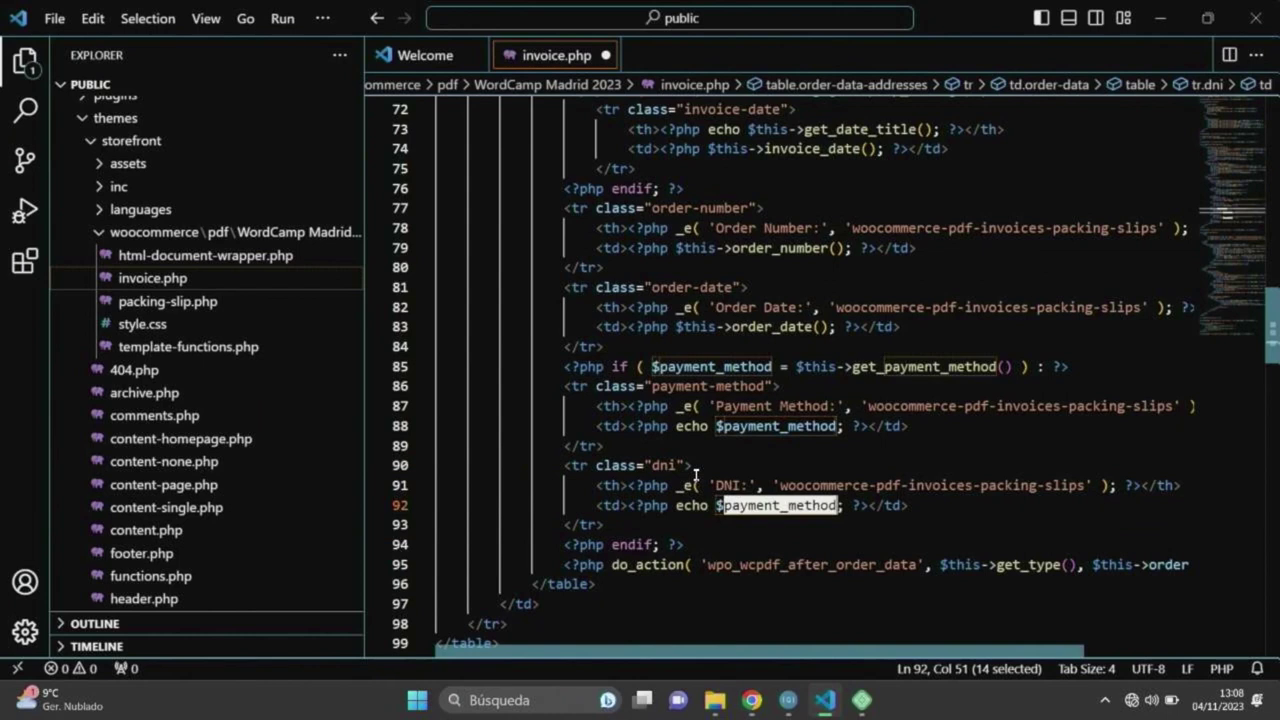
key(Left)
scroll(646, 395, down, 2)
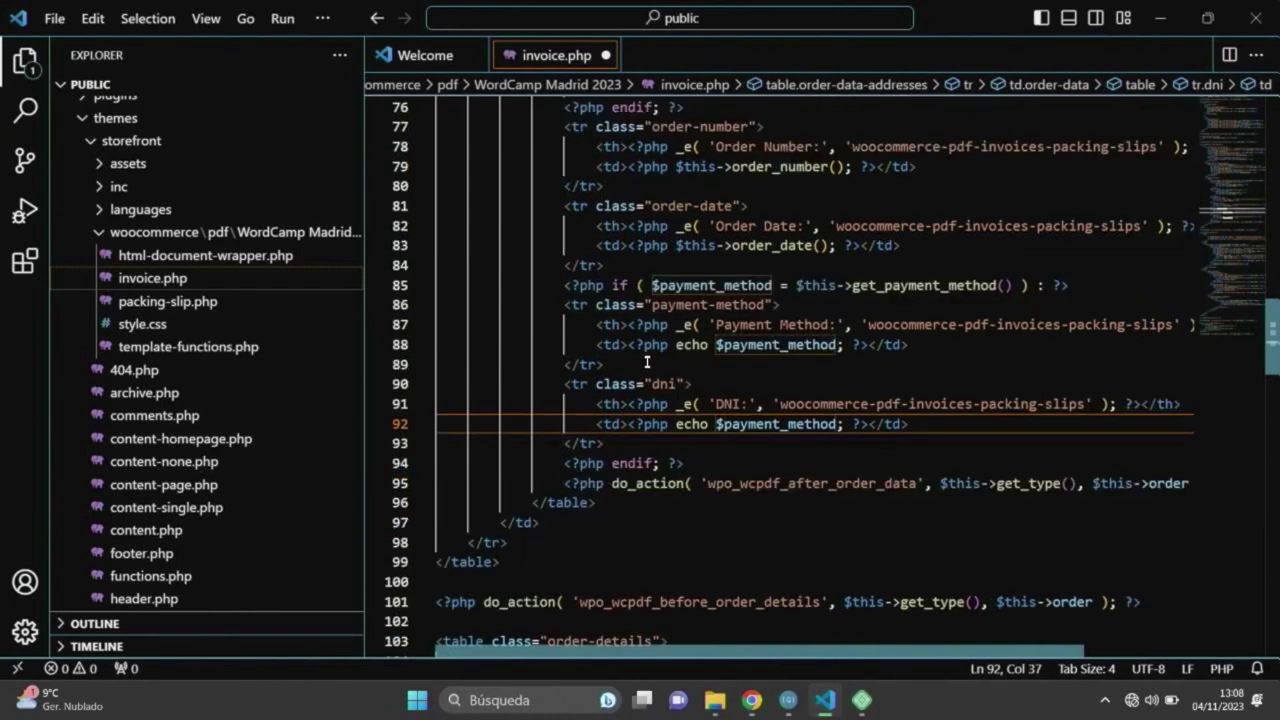
drag(562, 287, 651, 287)
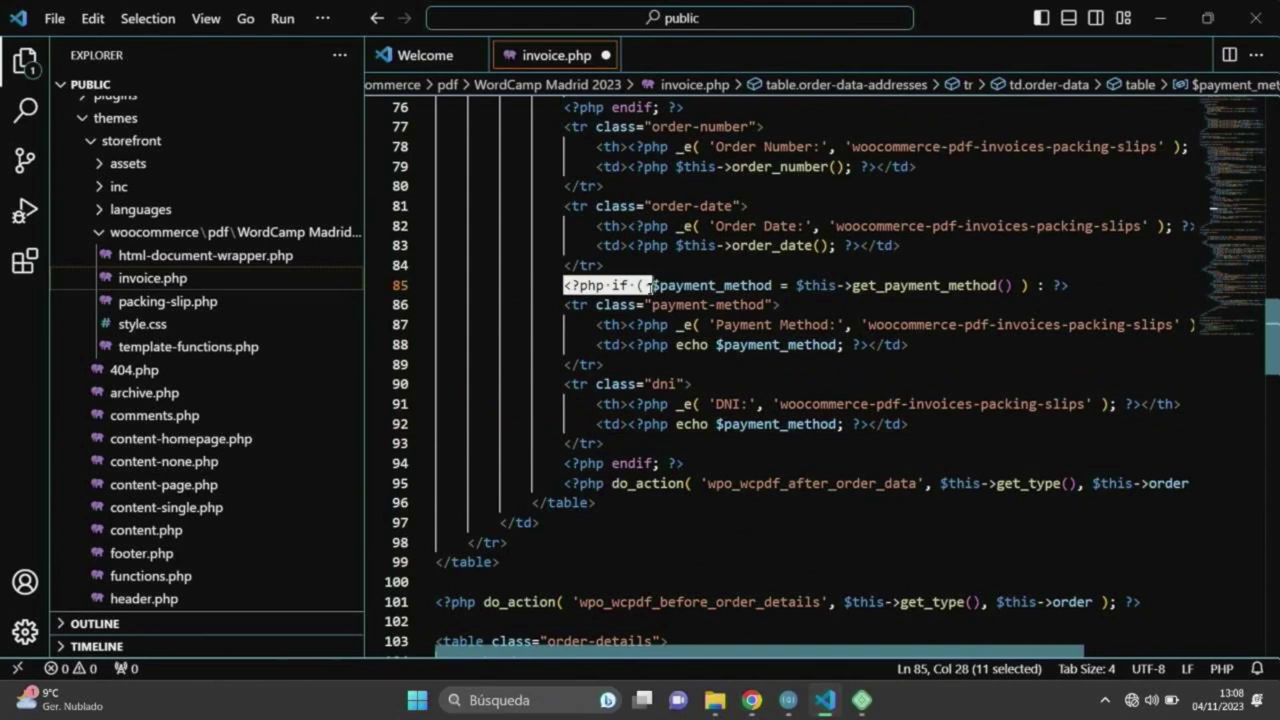
click(692, 408)
key(Up)
key(Up)
key(shift+Up)
key(shift+Up)
key(shift+Up)
key(shift+Home)
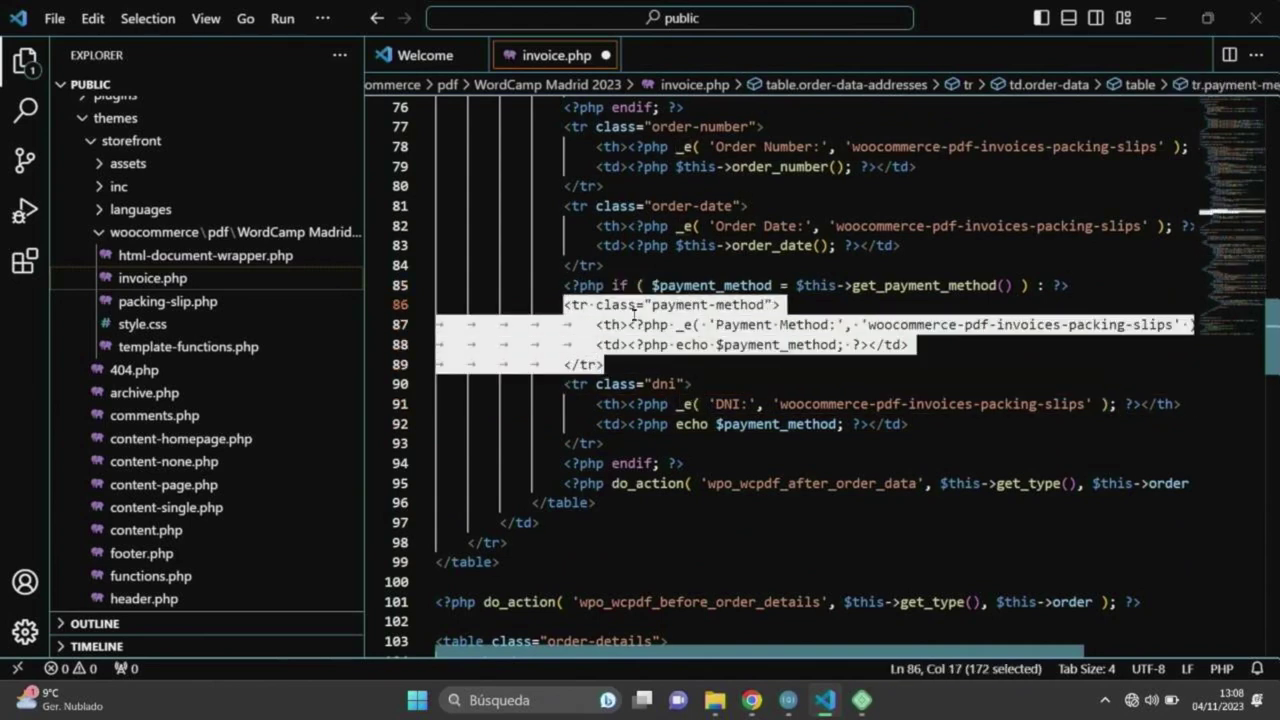
Replace $payment_method in the dni row with $order->get_meta( 'dni' ) and save invoice.php.
double_click(749, 424)
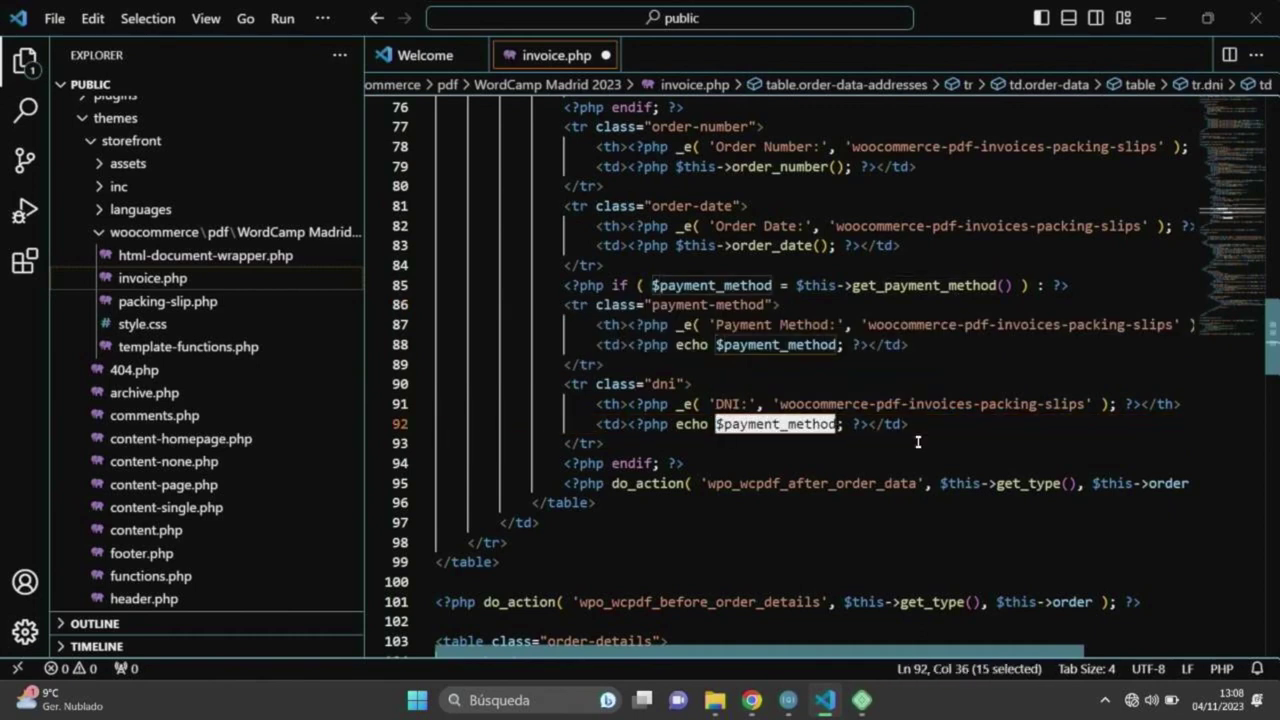
text($order-)
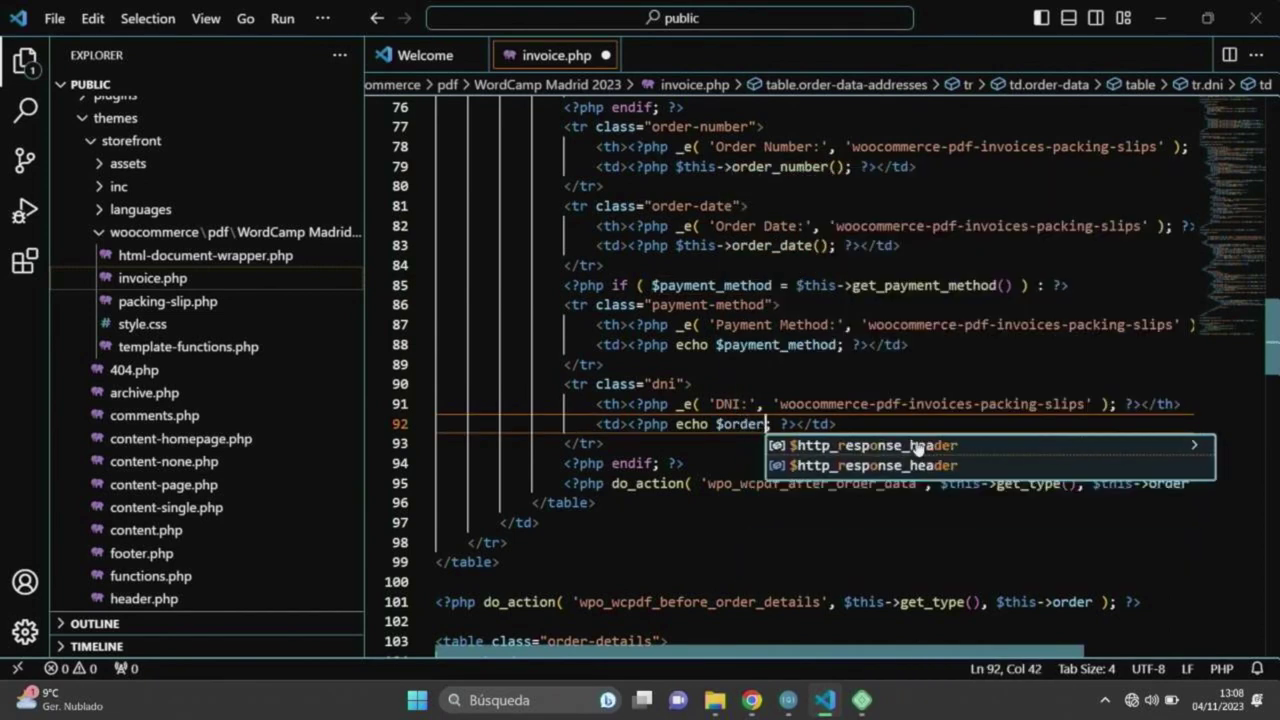
text(>)
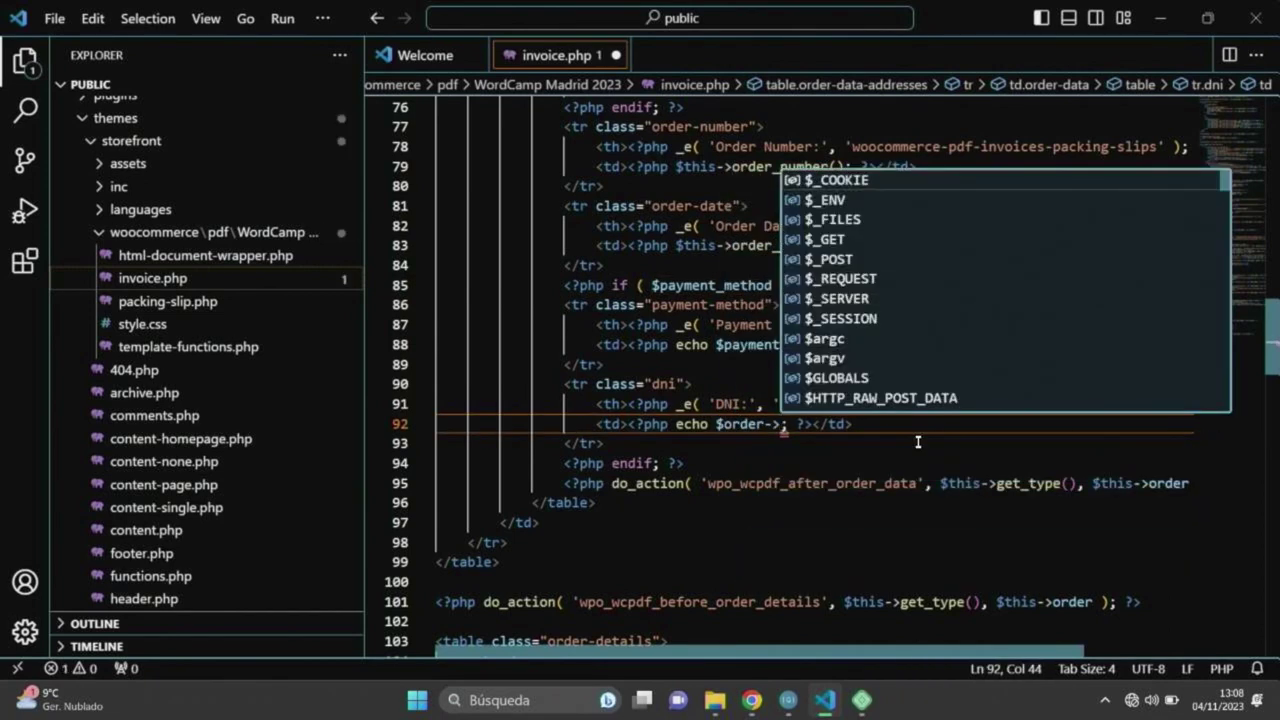
text(get_meta()
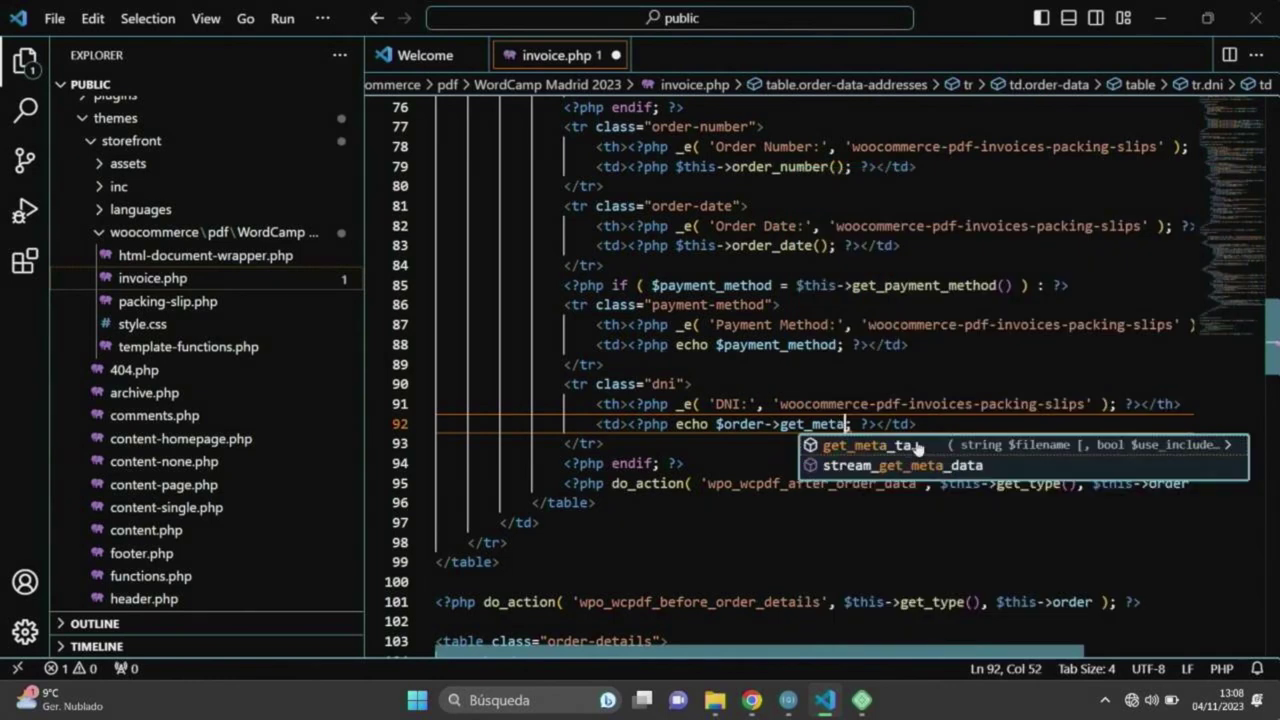
text( ')
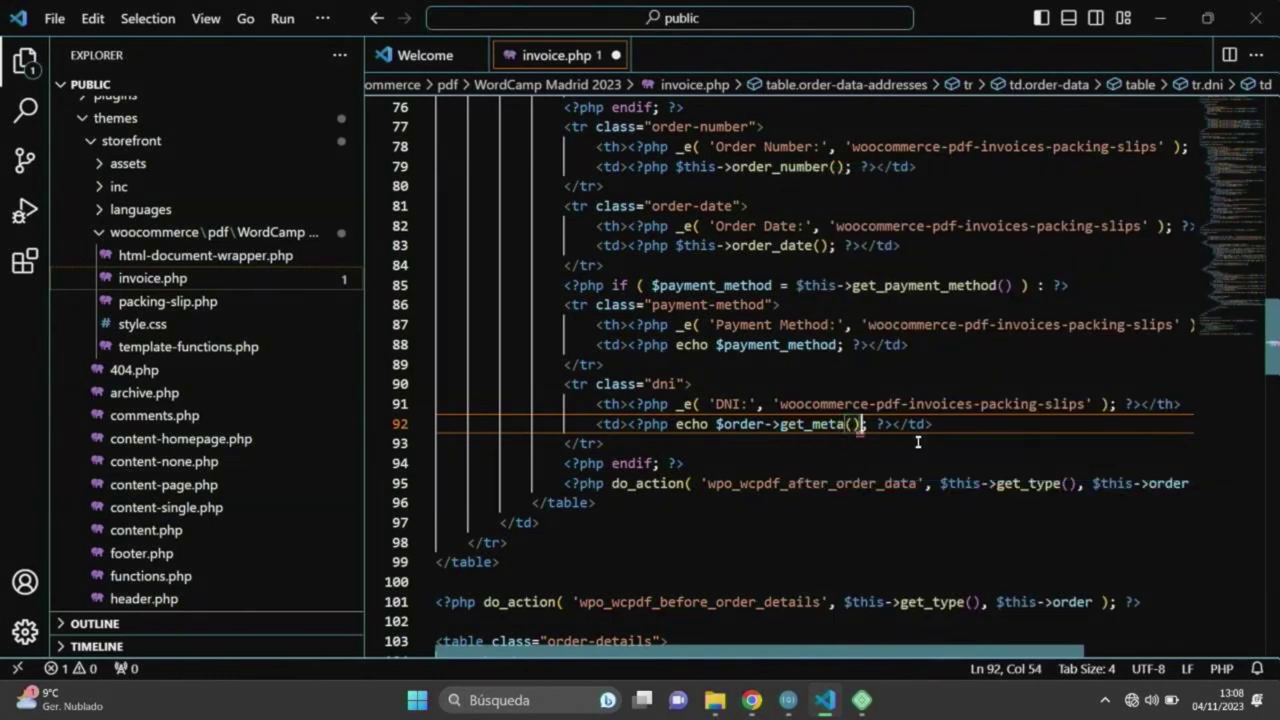
text(' )
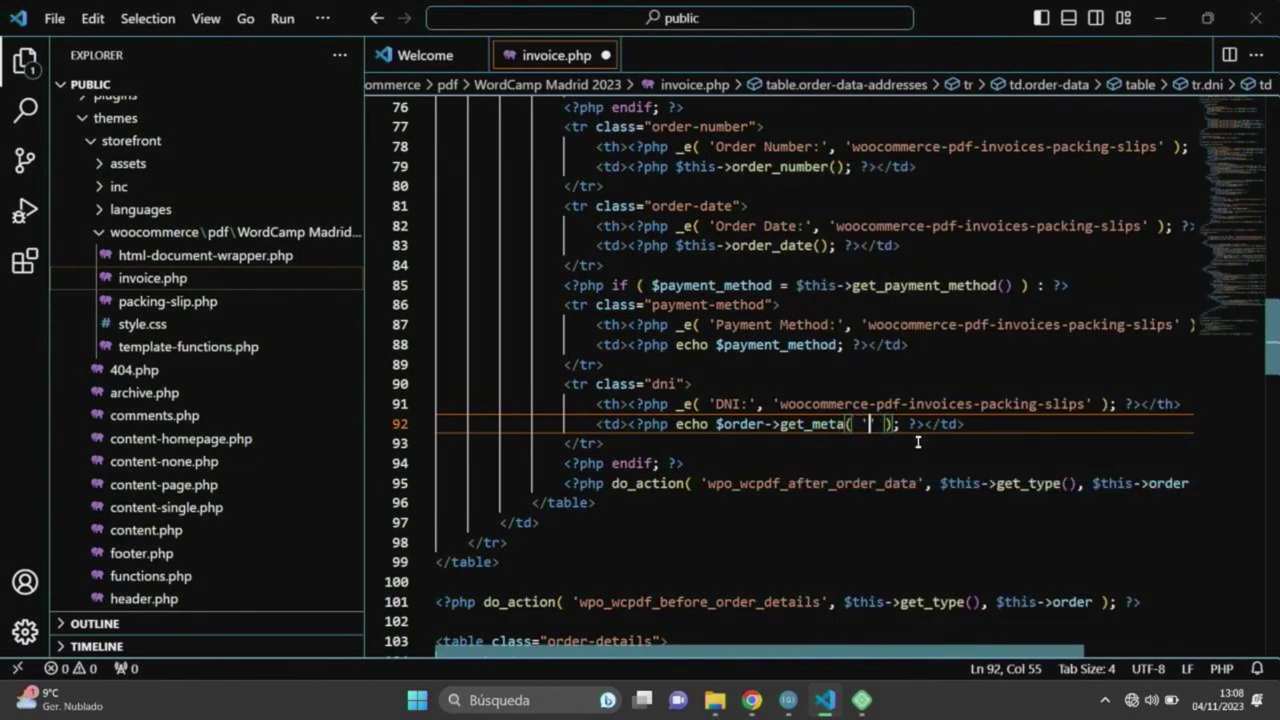
text(dni)
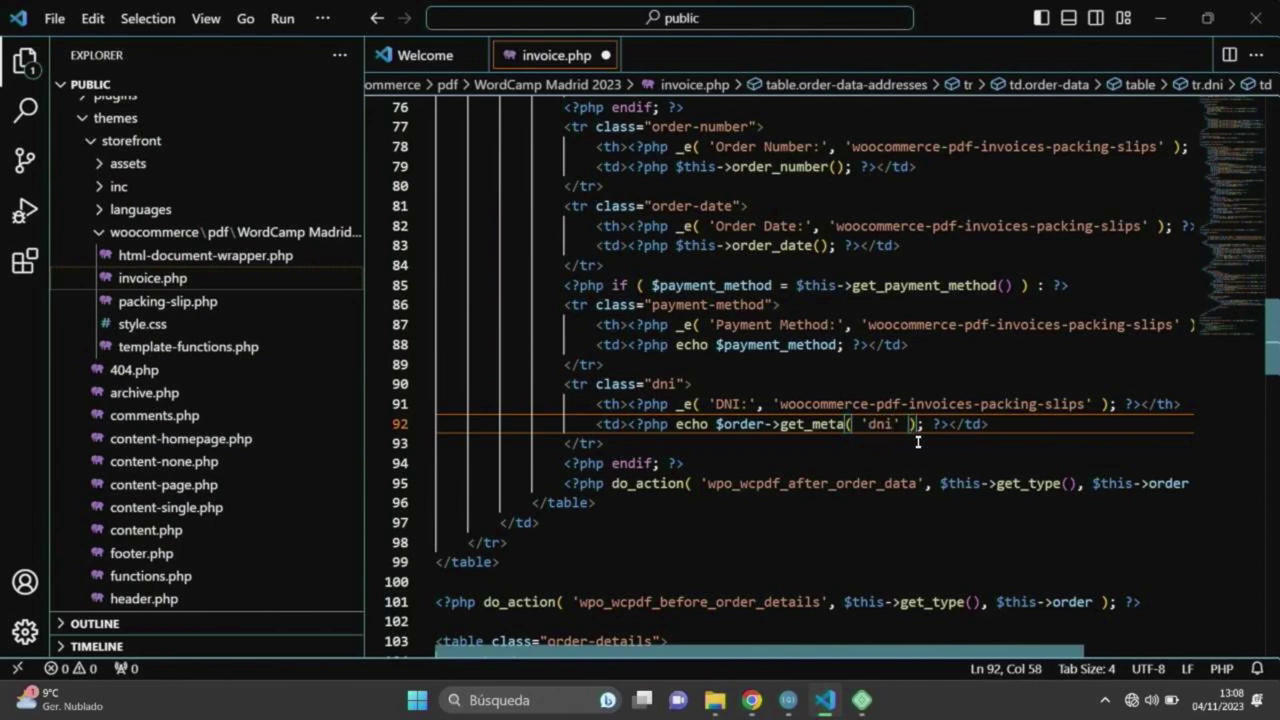
click(997, 428)
key(ctrl+s)
Switch to Chrome and reload the invoice PDF to check the new DNI row.
key(alt+Tab)
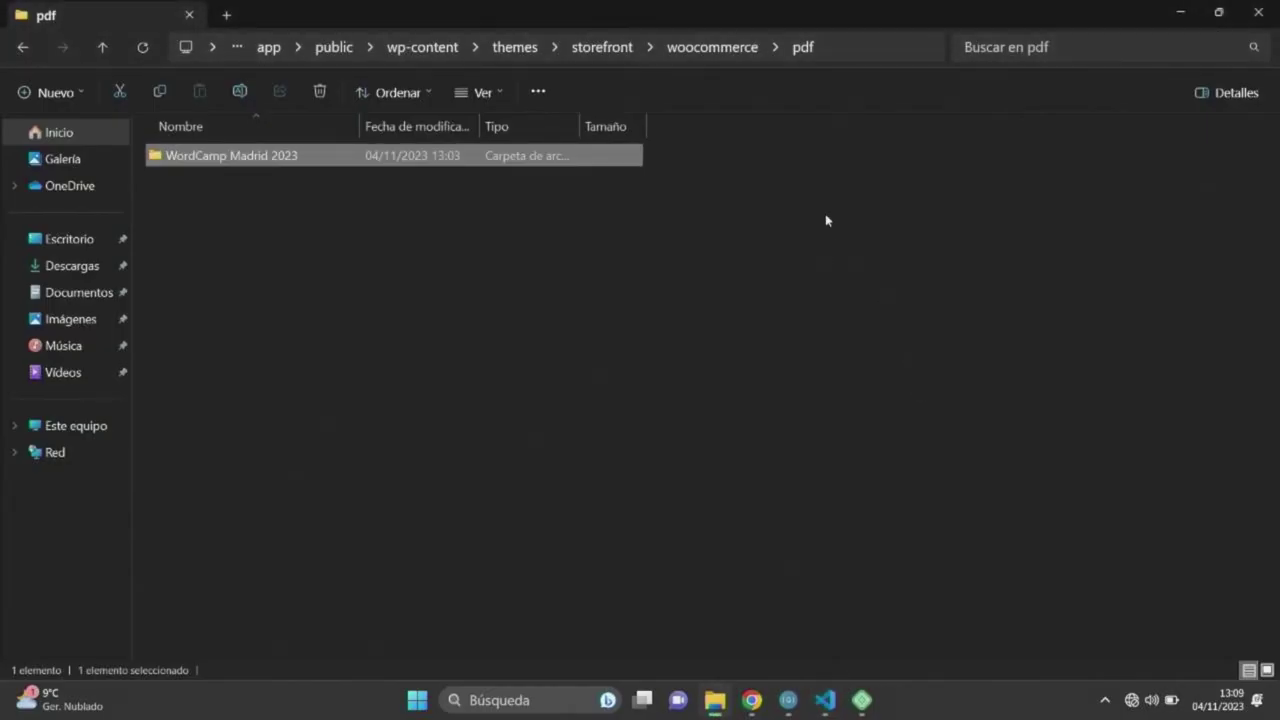
key(alt+Tab)
key(Tab)
key(F5)
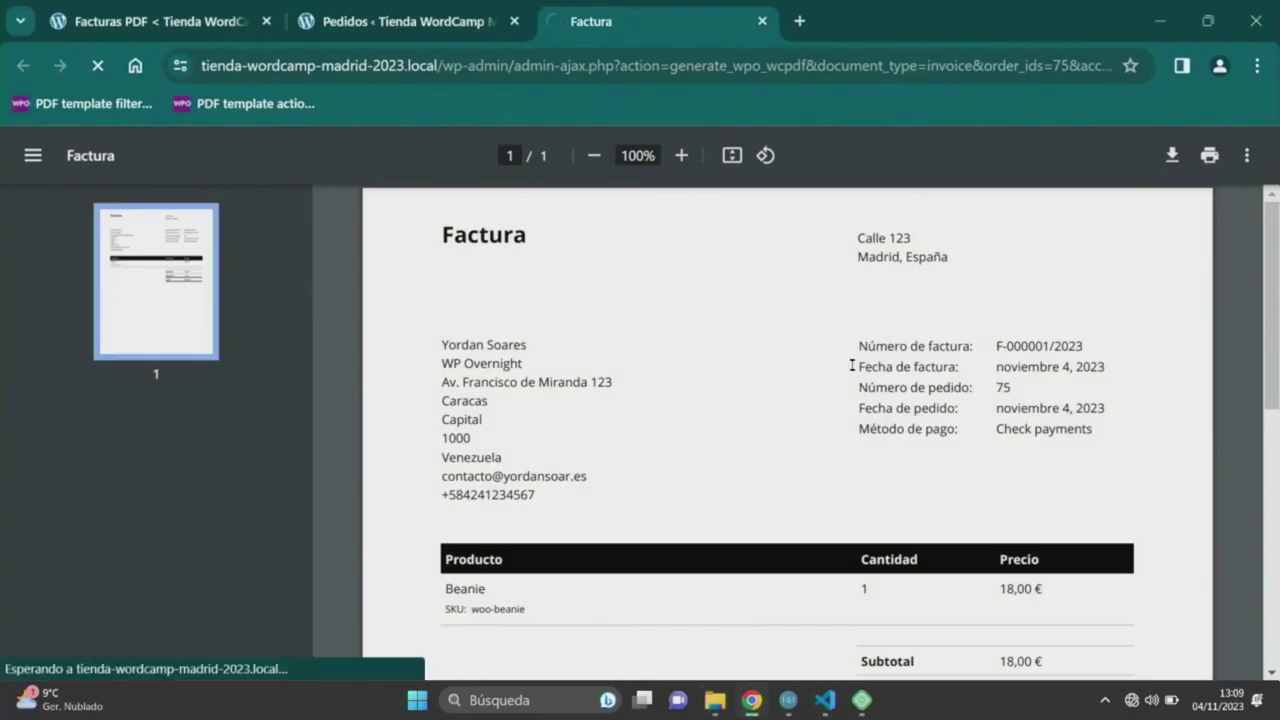
key(ctrl+0)
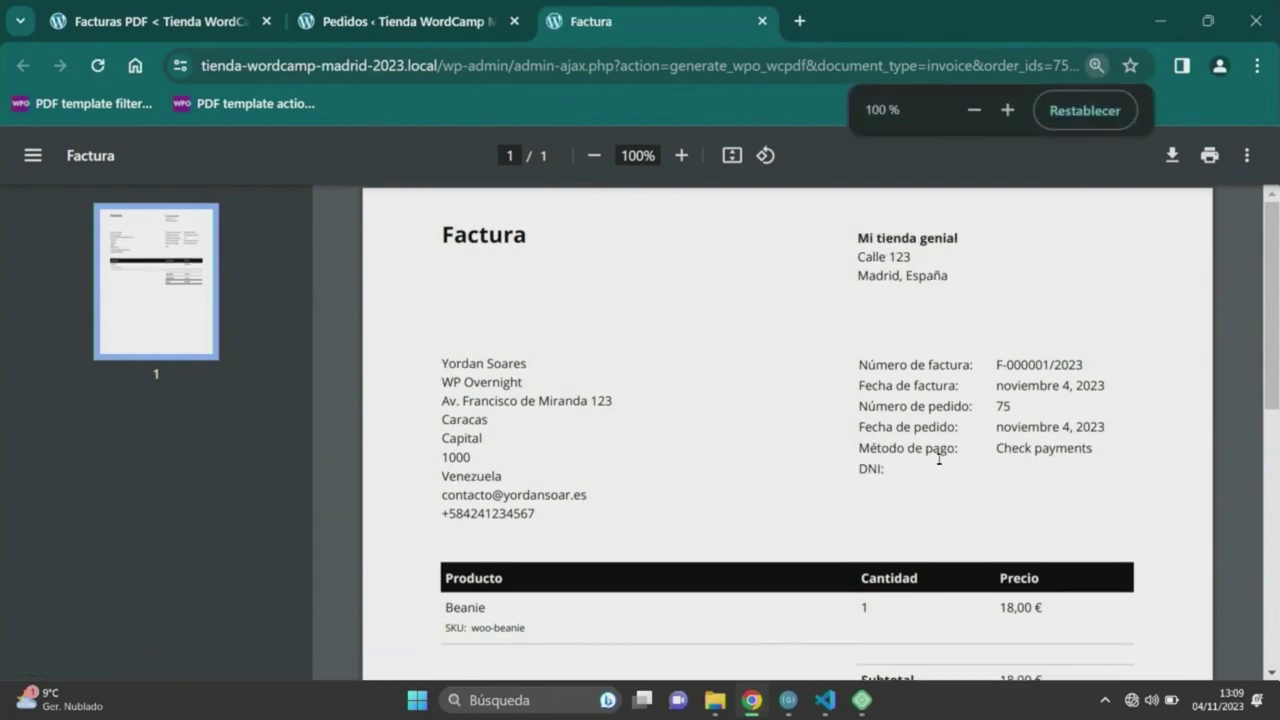
Open the existing order from the orders list and add a custom field named dni with the customer's ID number as its value.
click(445, 27)
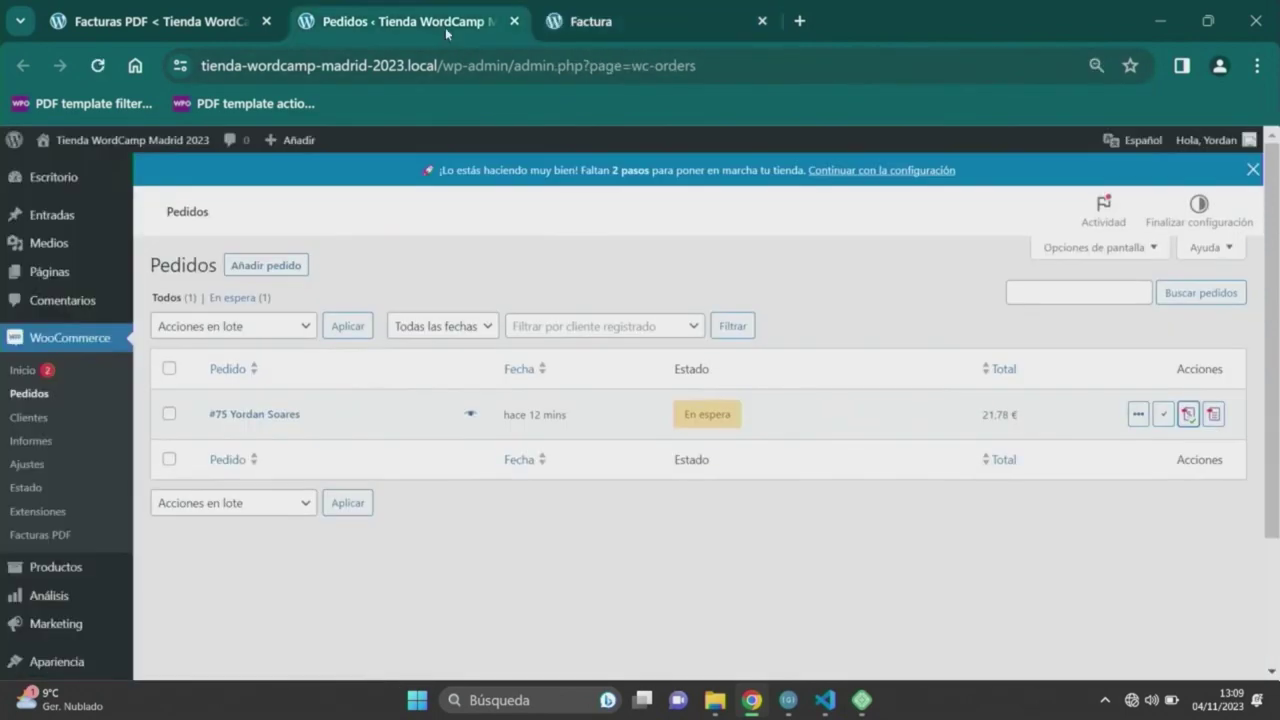
click(254, 412)
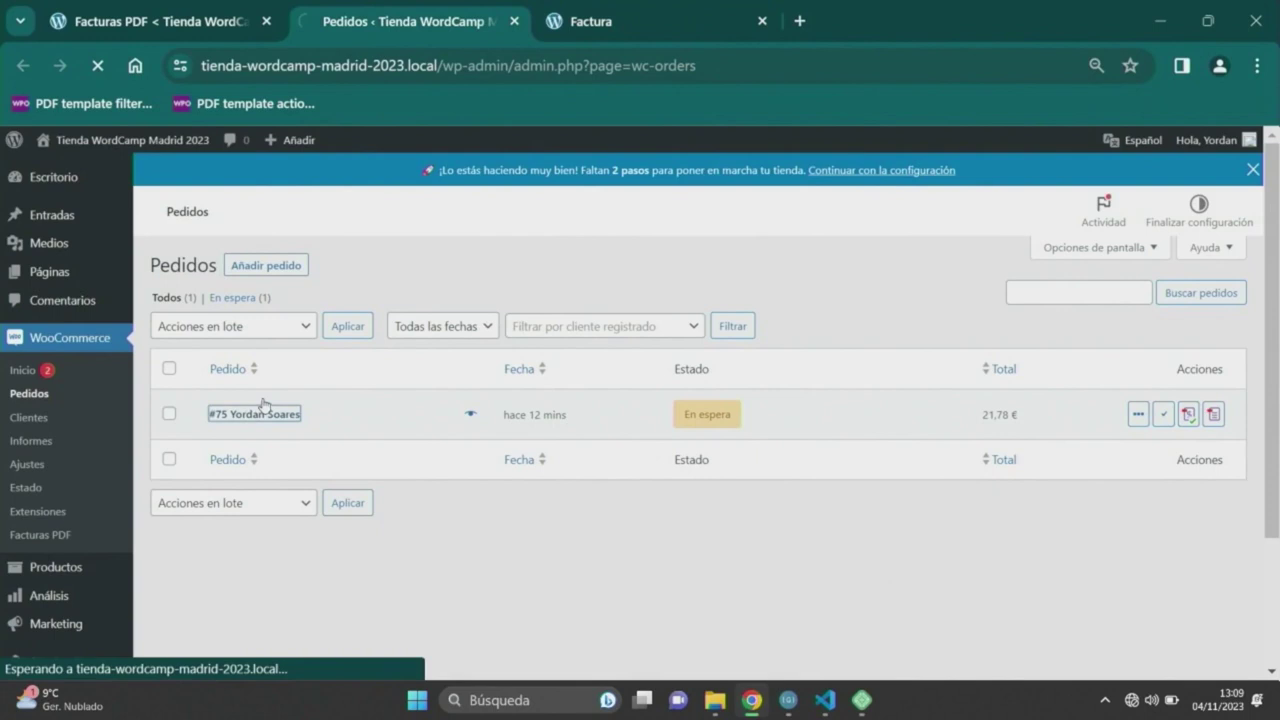
scroll(341, 392, down, 5)
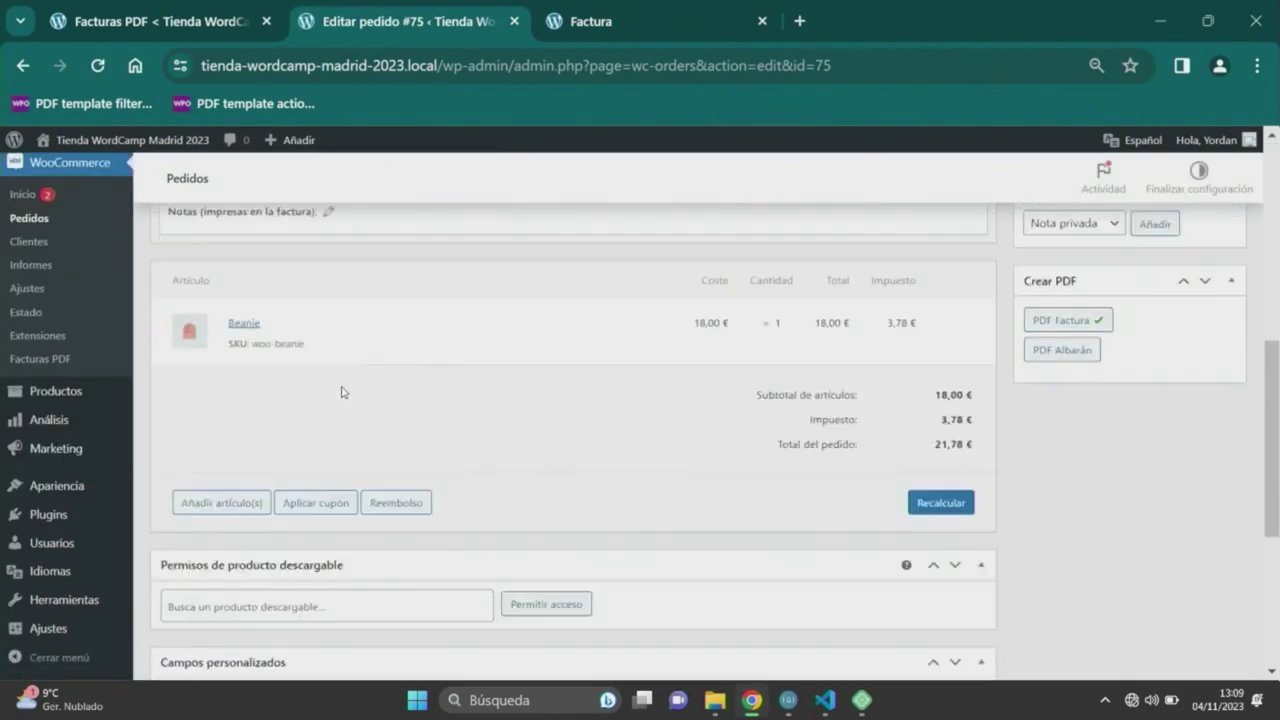
scroll(341, 392, down, 4)
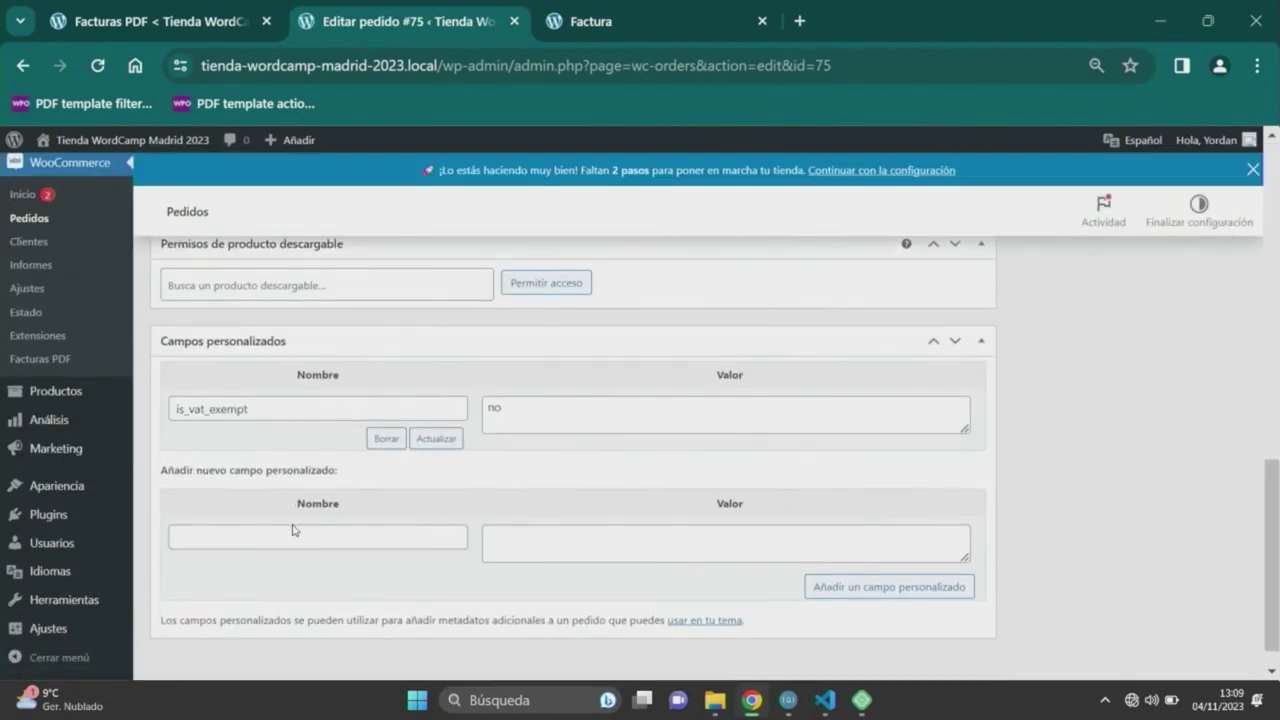
scroll(295, 528, down, 1)
click(319, 504)
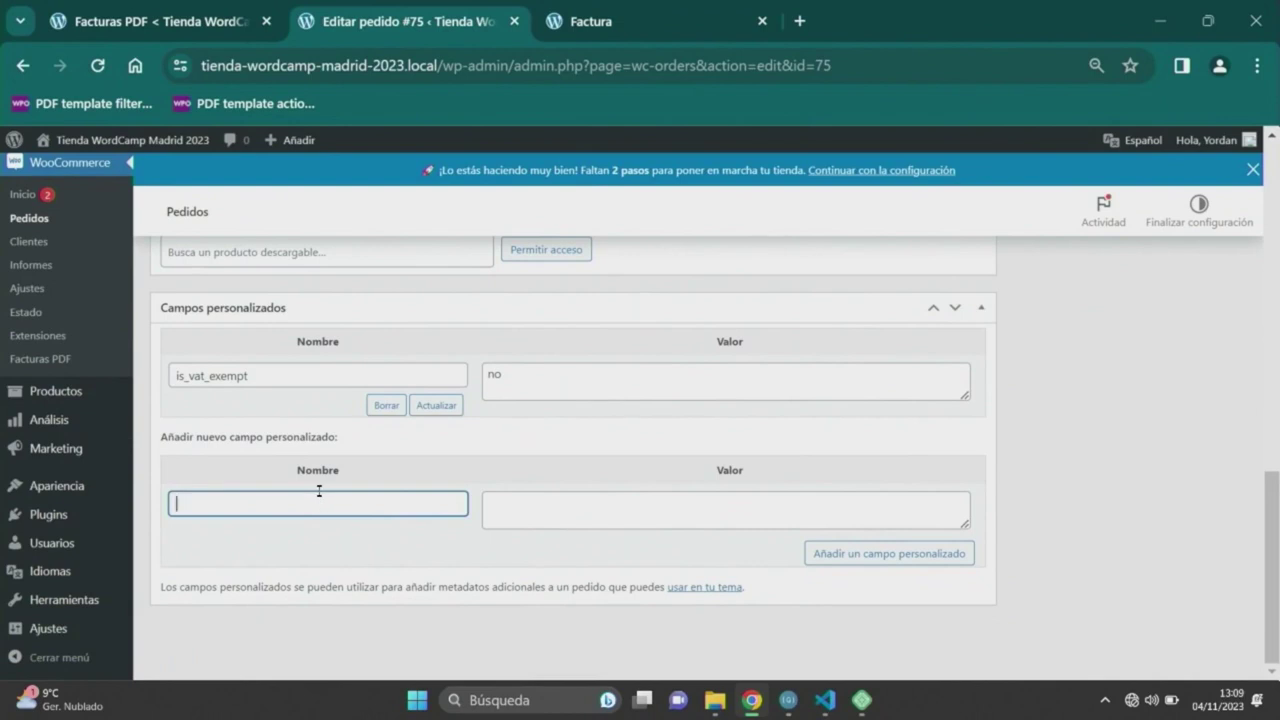
click(579, 515)
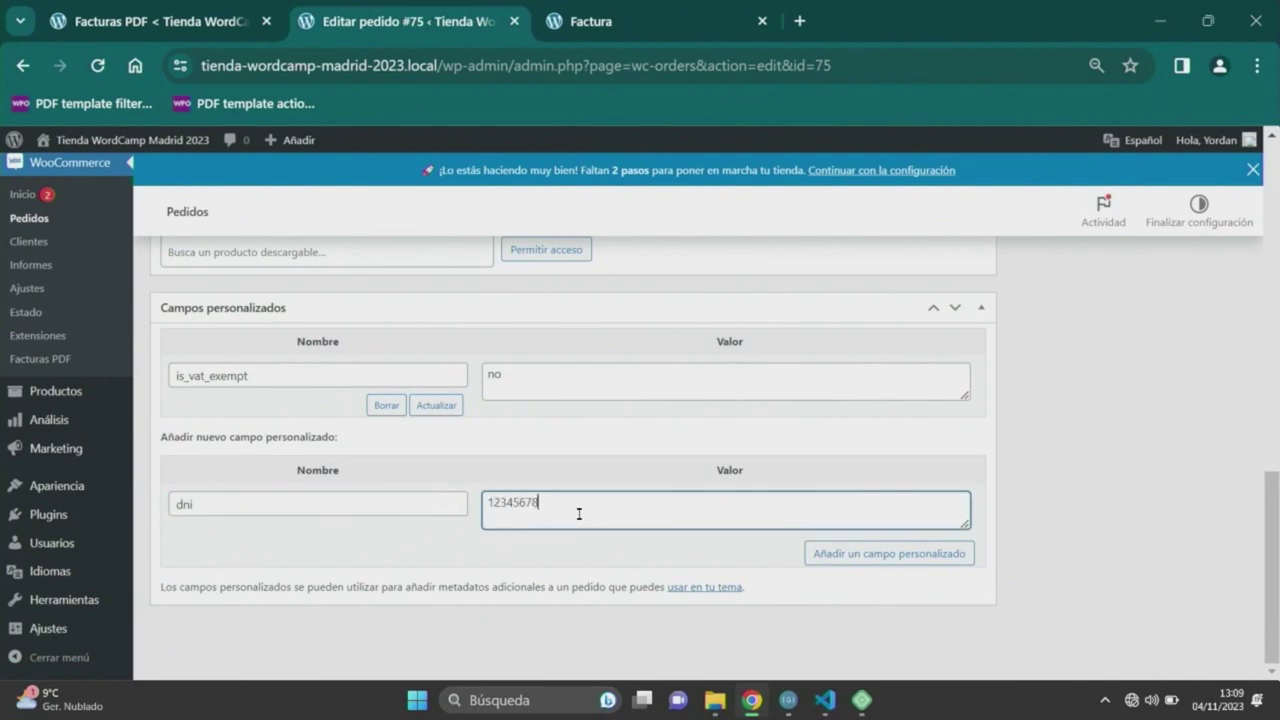
click(870, 556)
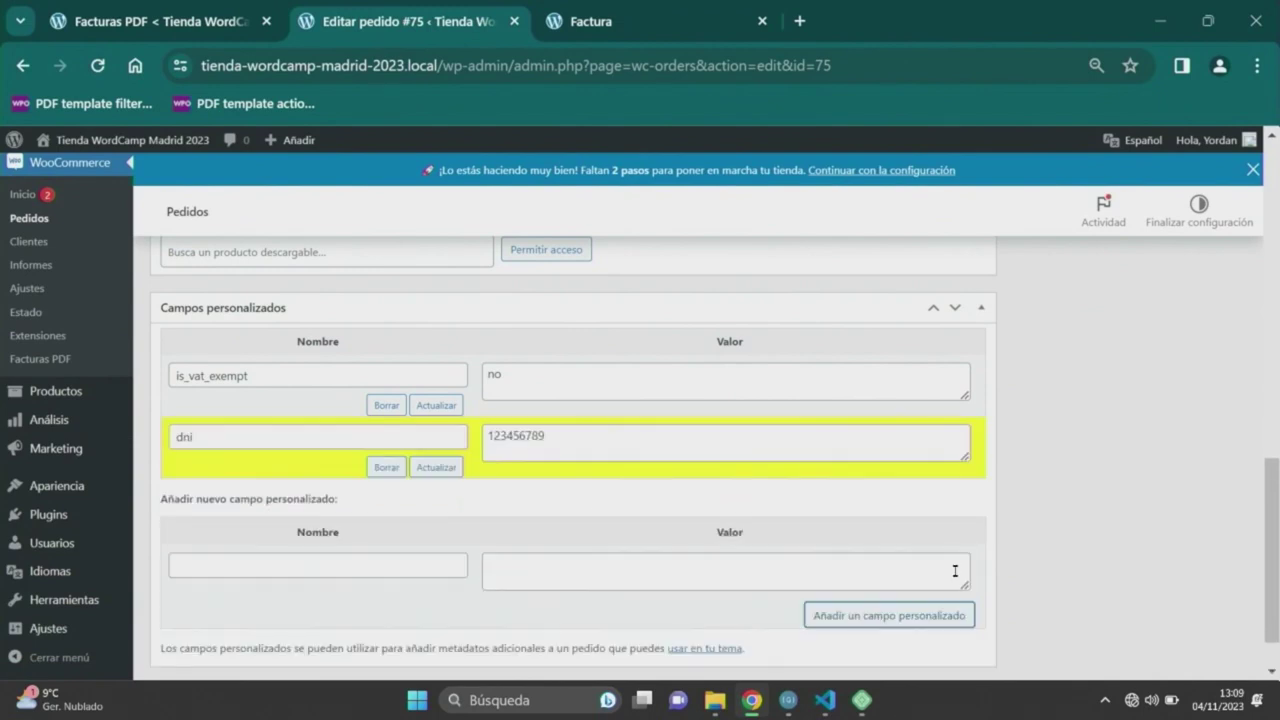
Return to the invoice PDF and regenerate it to check the value printed beside DNI.
key(ctrl+Tab)
key(ctrl+r)
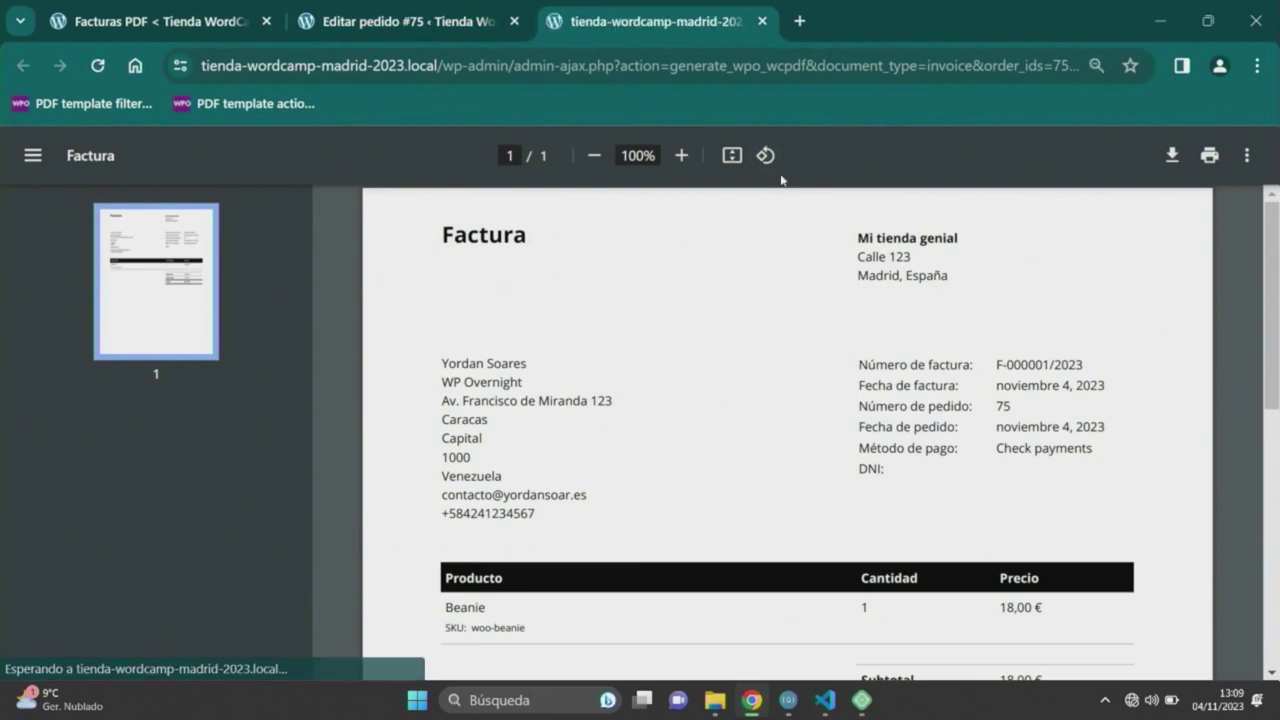
key(ctrl+0)
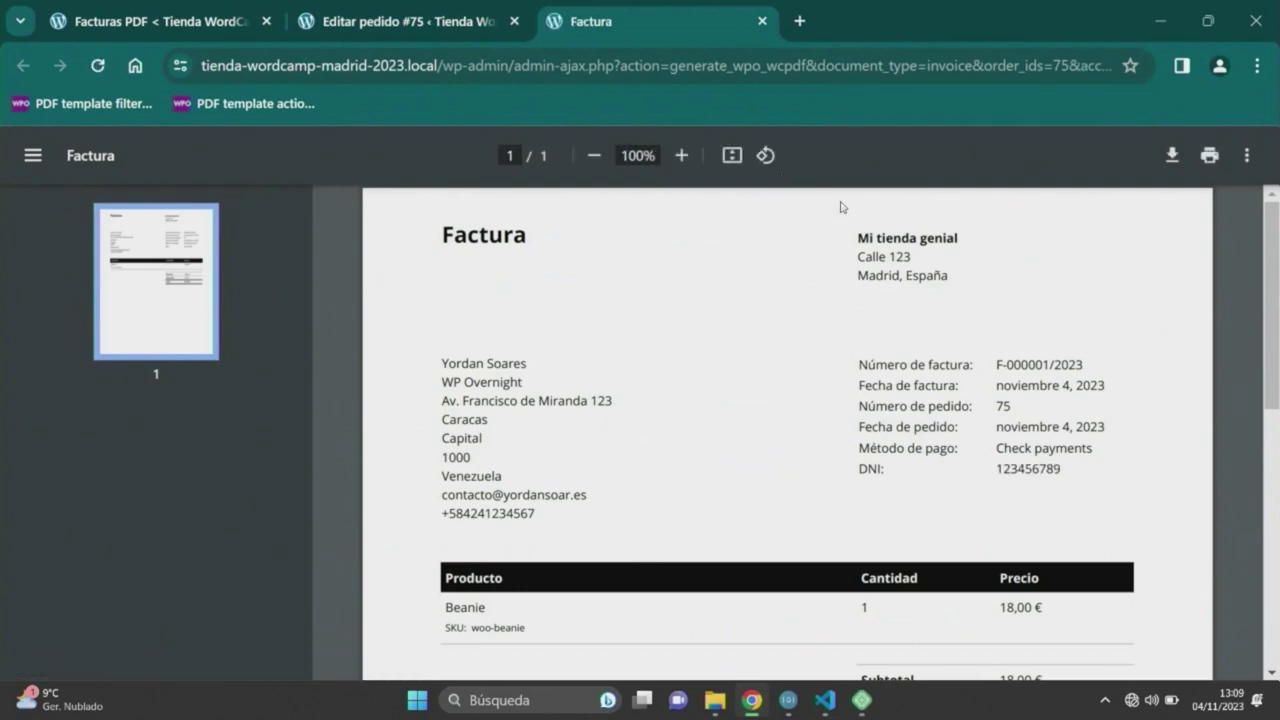
Switch back to Visual Studio Code and examine the $order->get_meta( 'dni' ) call in the dni row.
key(alt+Tab)
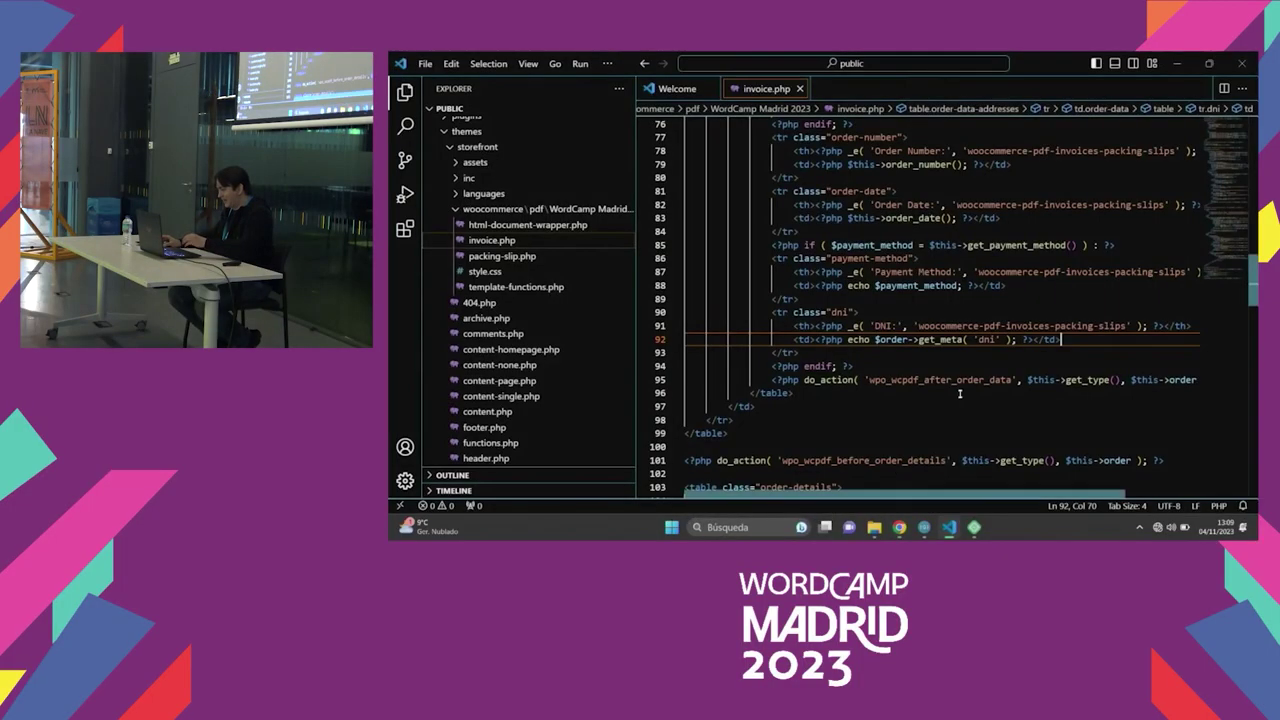
drag(875, 339, 1011, 340)
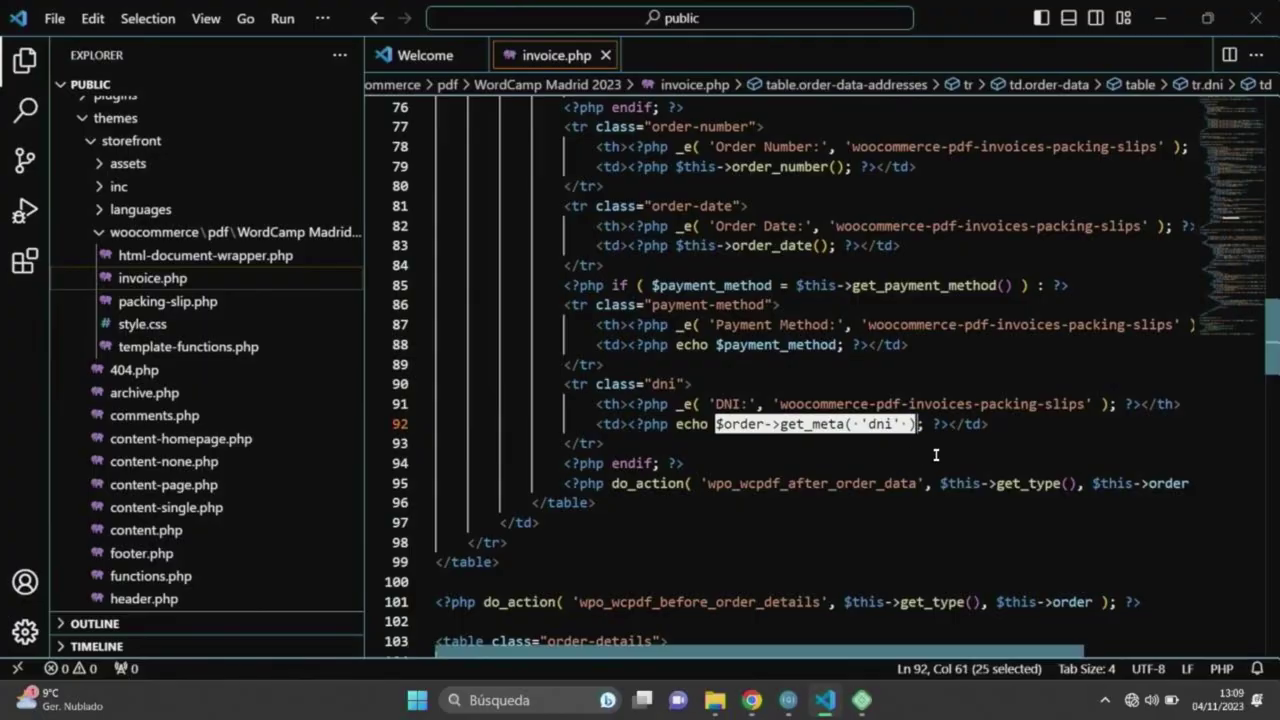